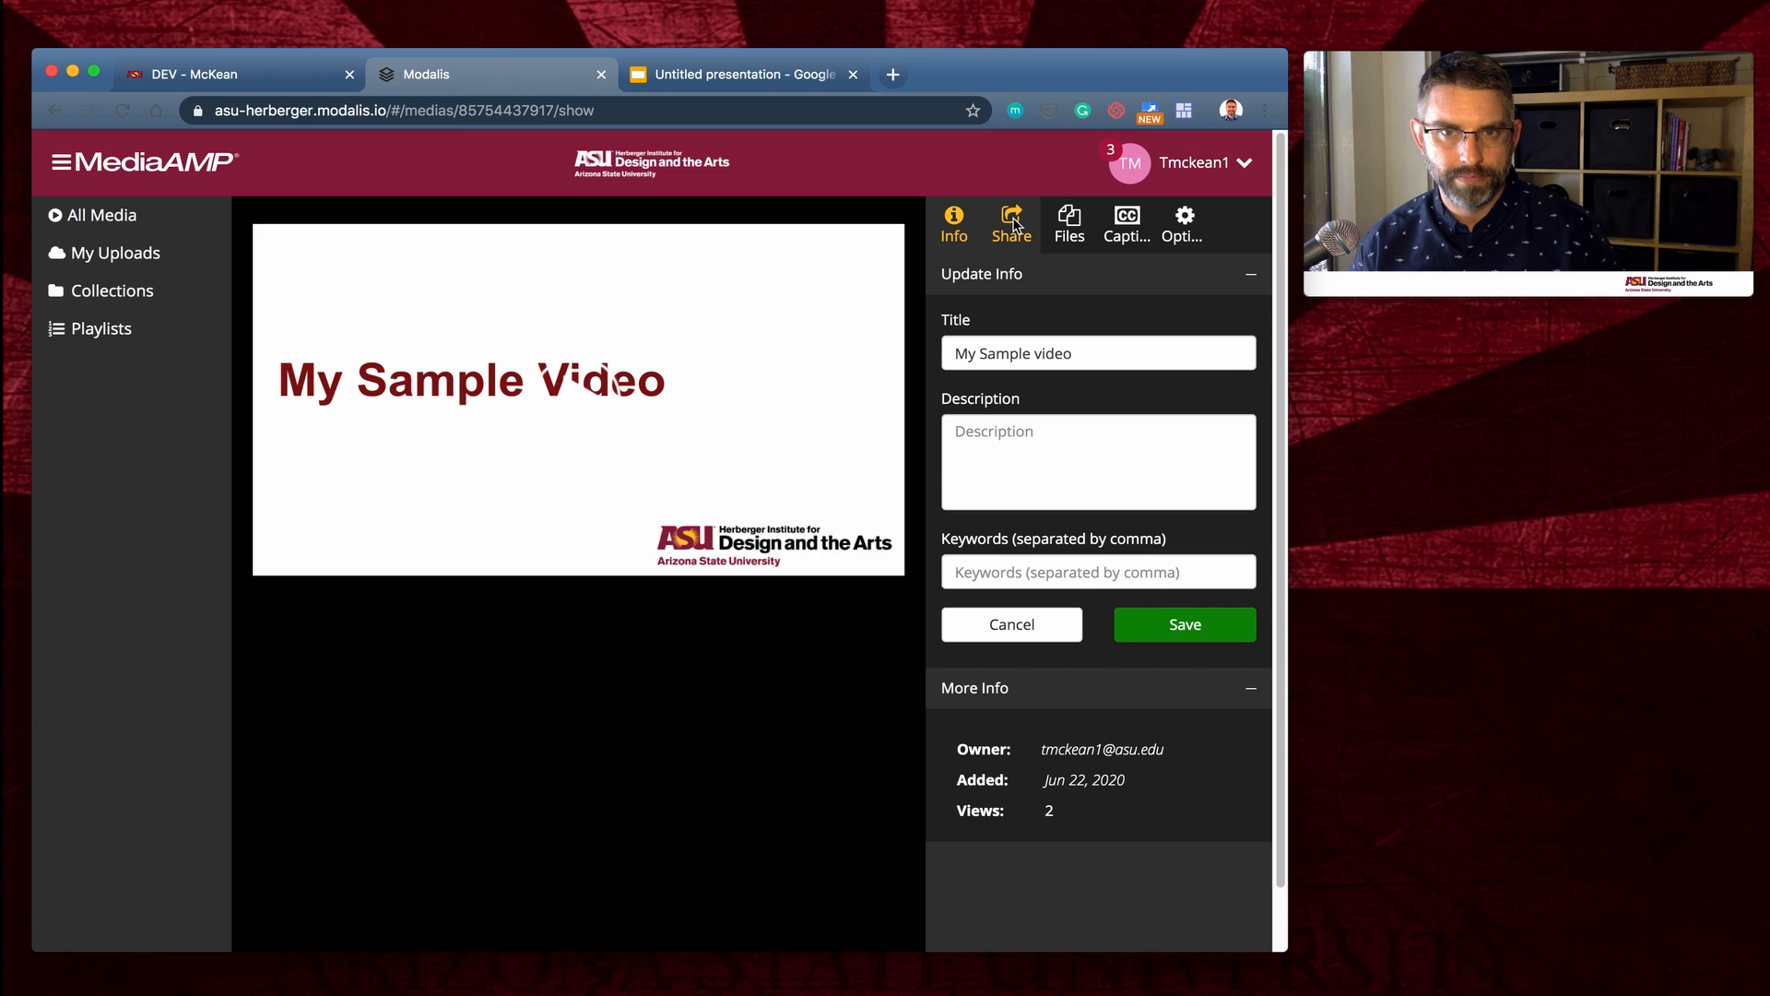
- Review the options for sharing My Sample video with collections and users, and close the sharing dialog without saving
click(1014, 224)
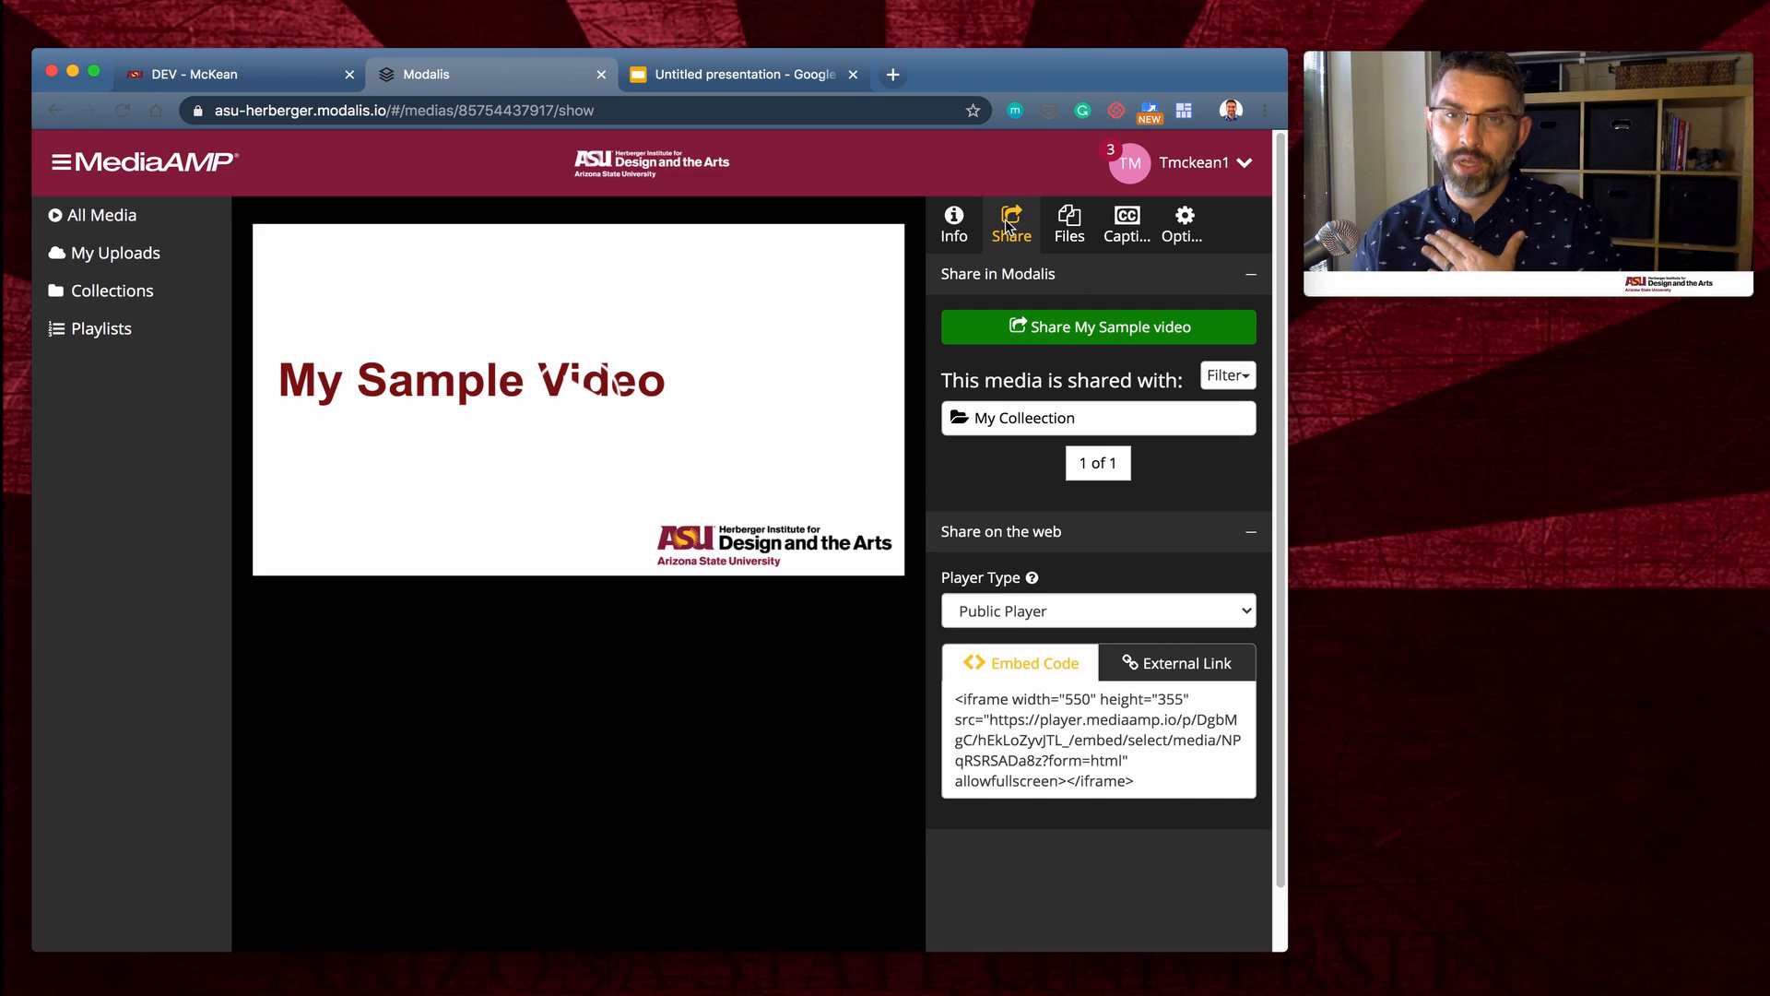
click(1046, 334)
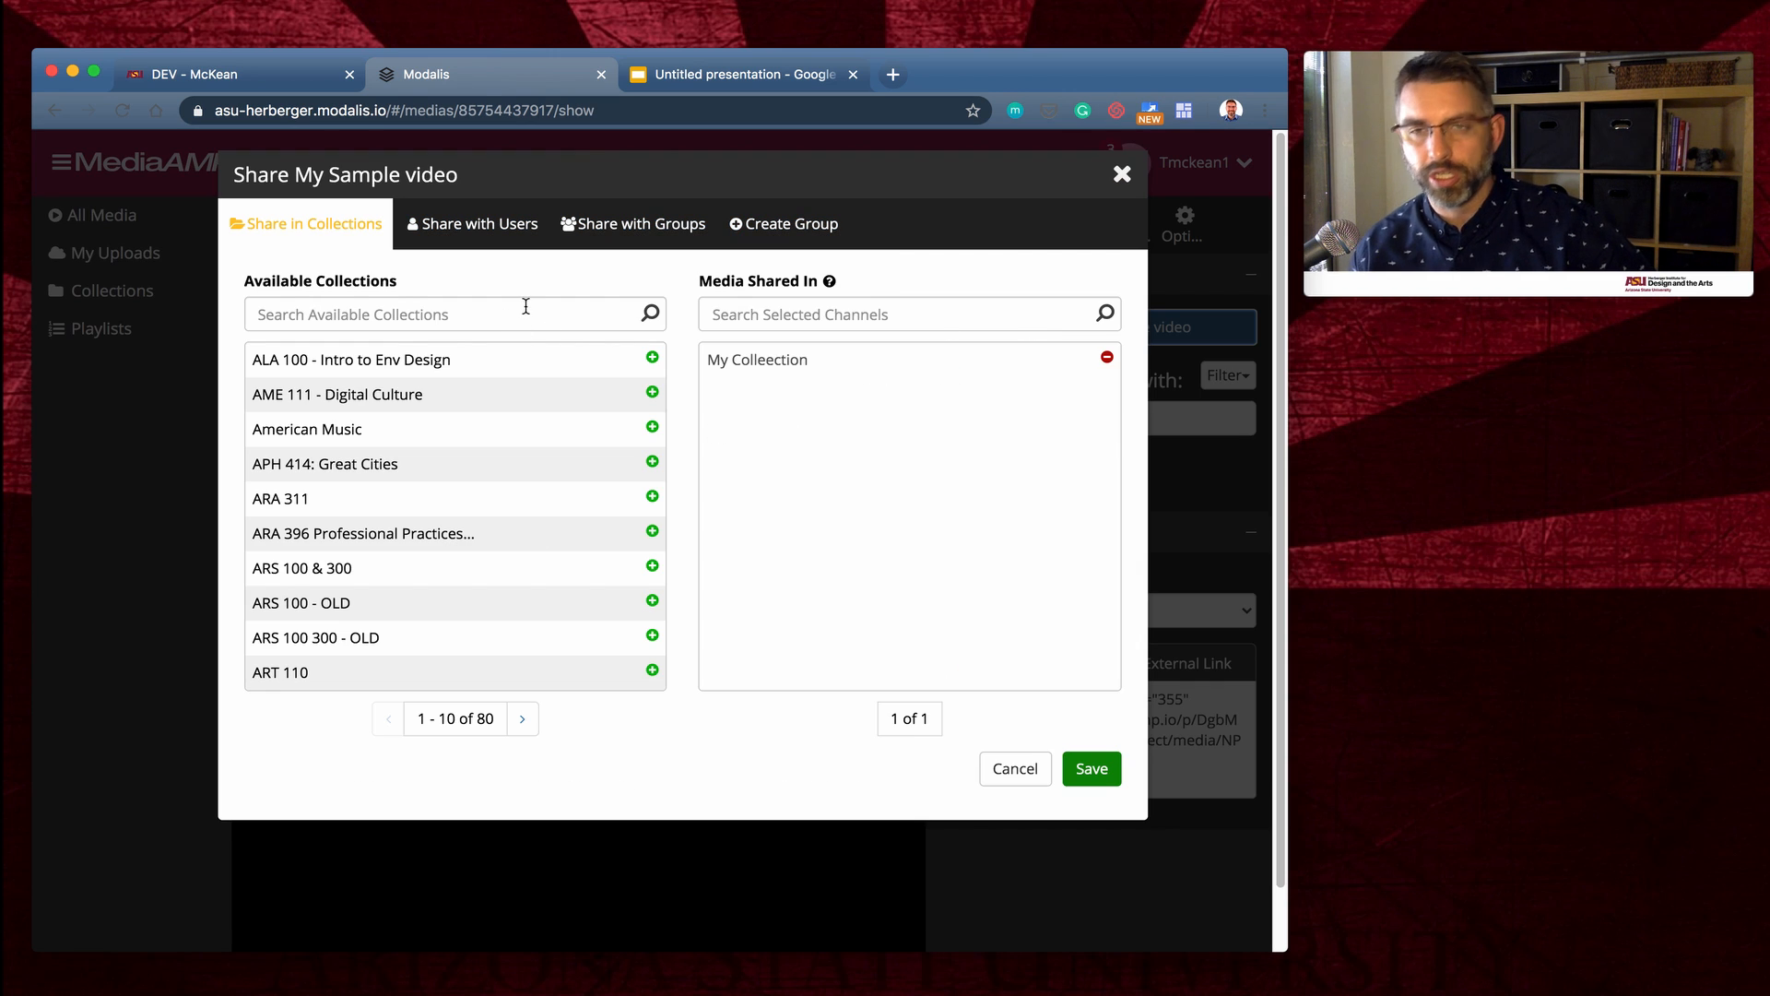
click(479, 221)
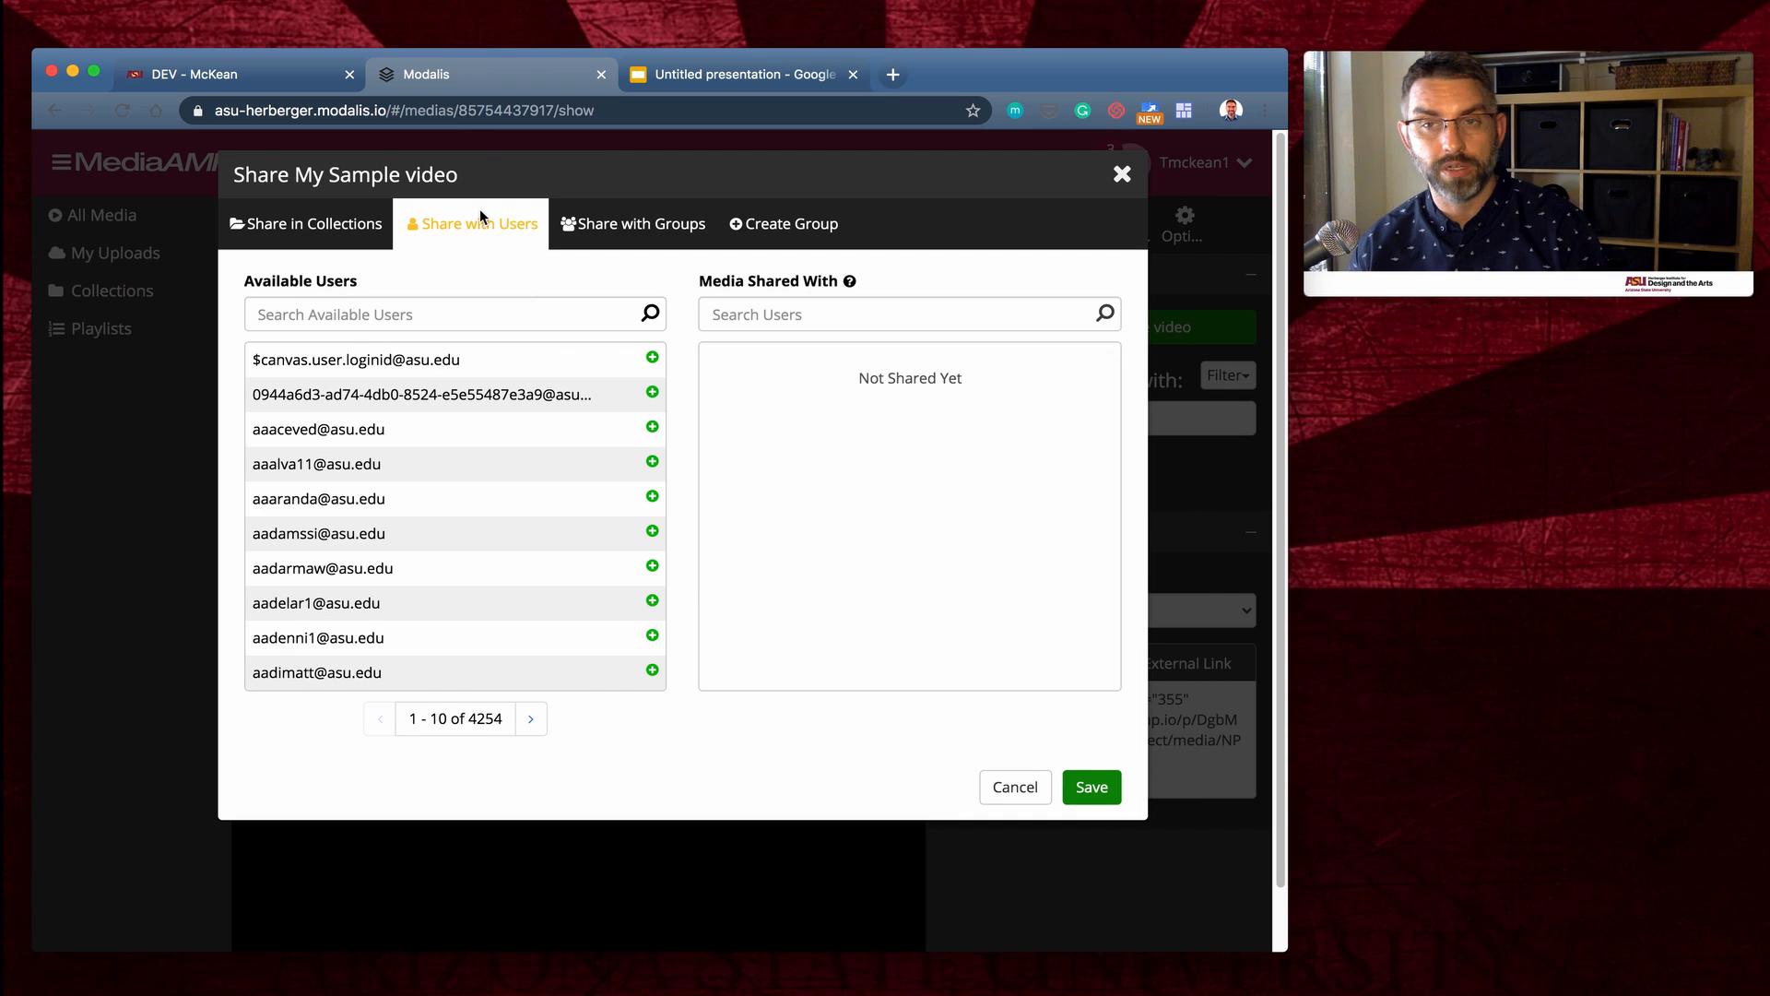
click(323, 230)
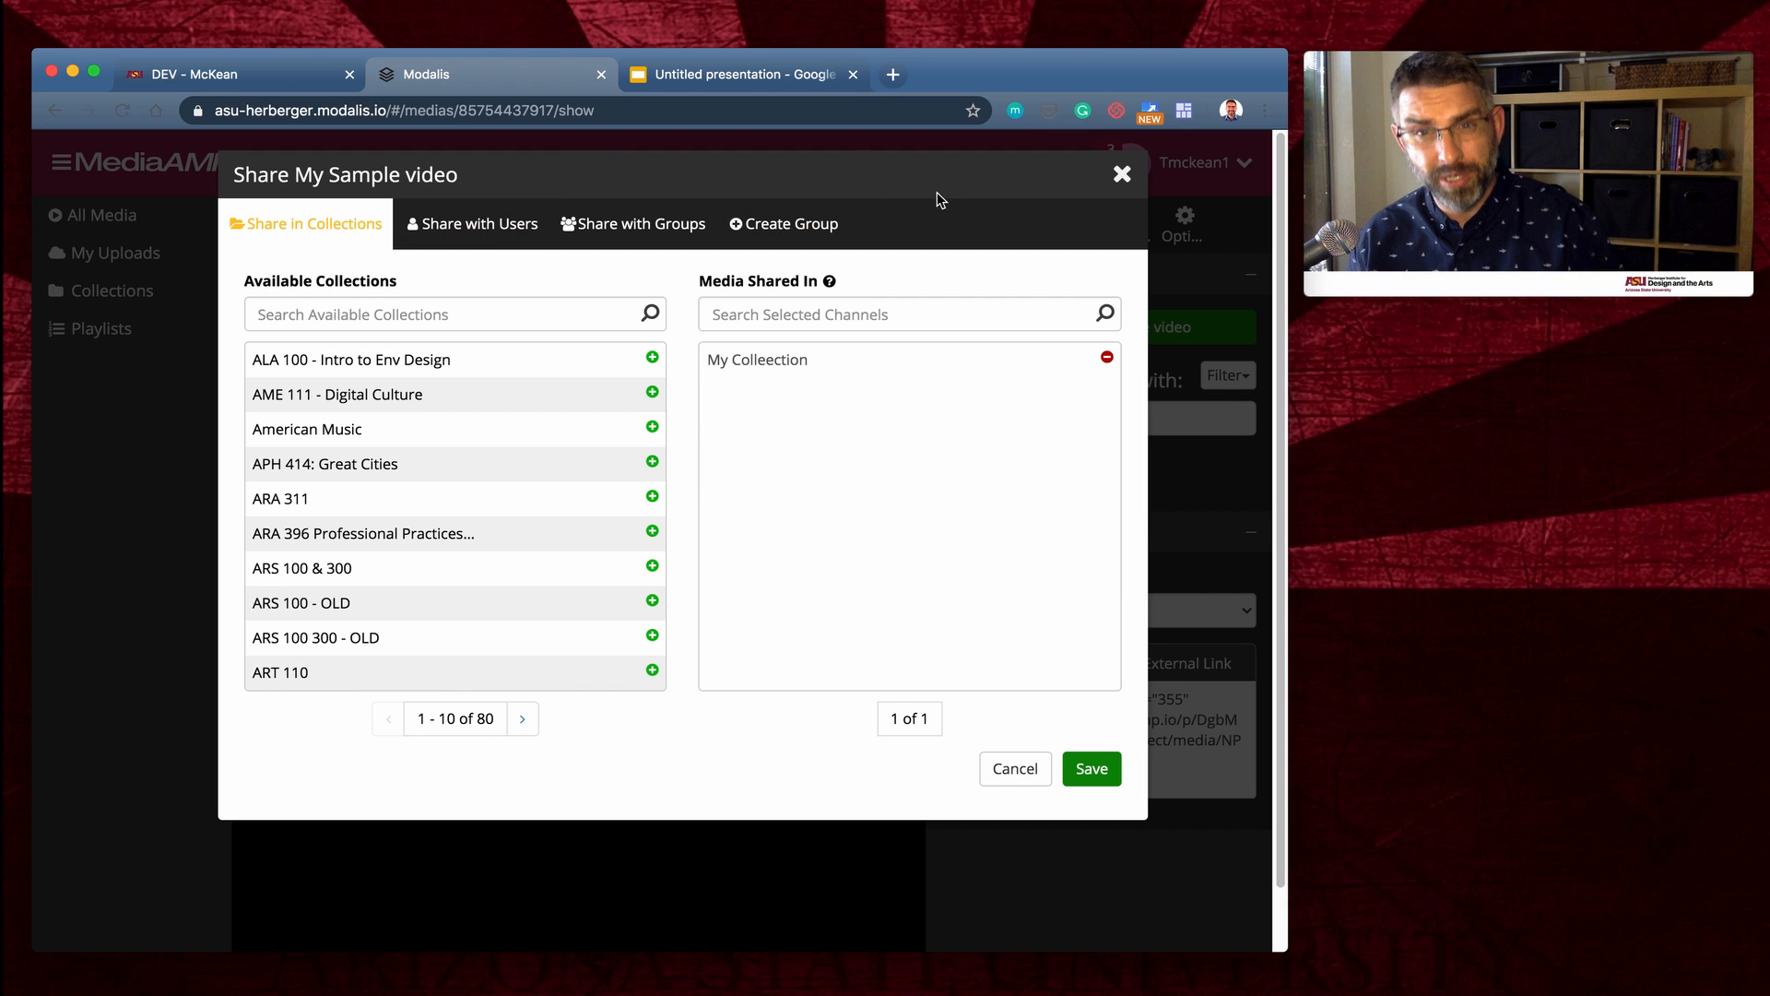
click(1016, 771)
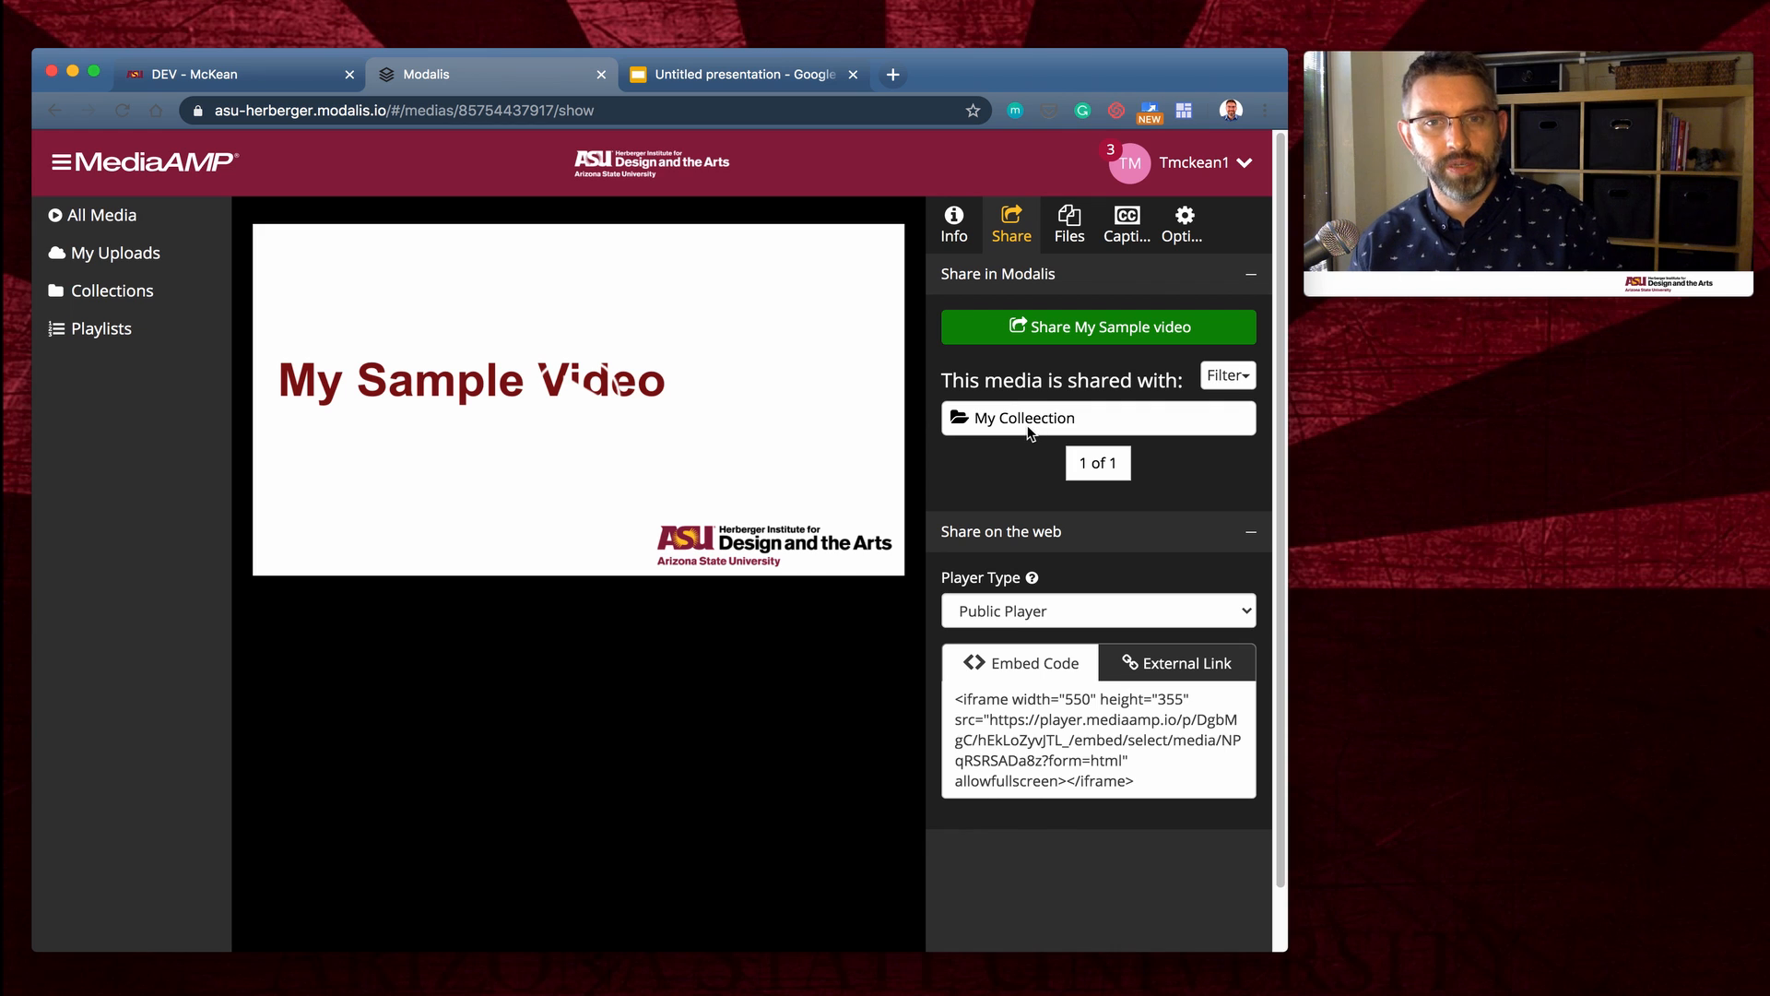
- Try the Restricted Player with the external link, and return the player type to Public Player
click(1052, 612)
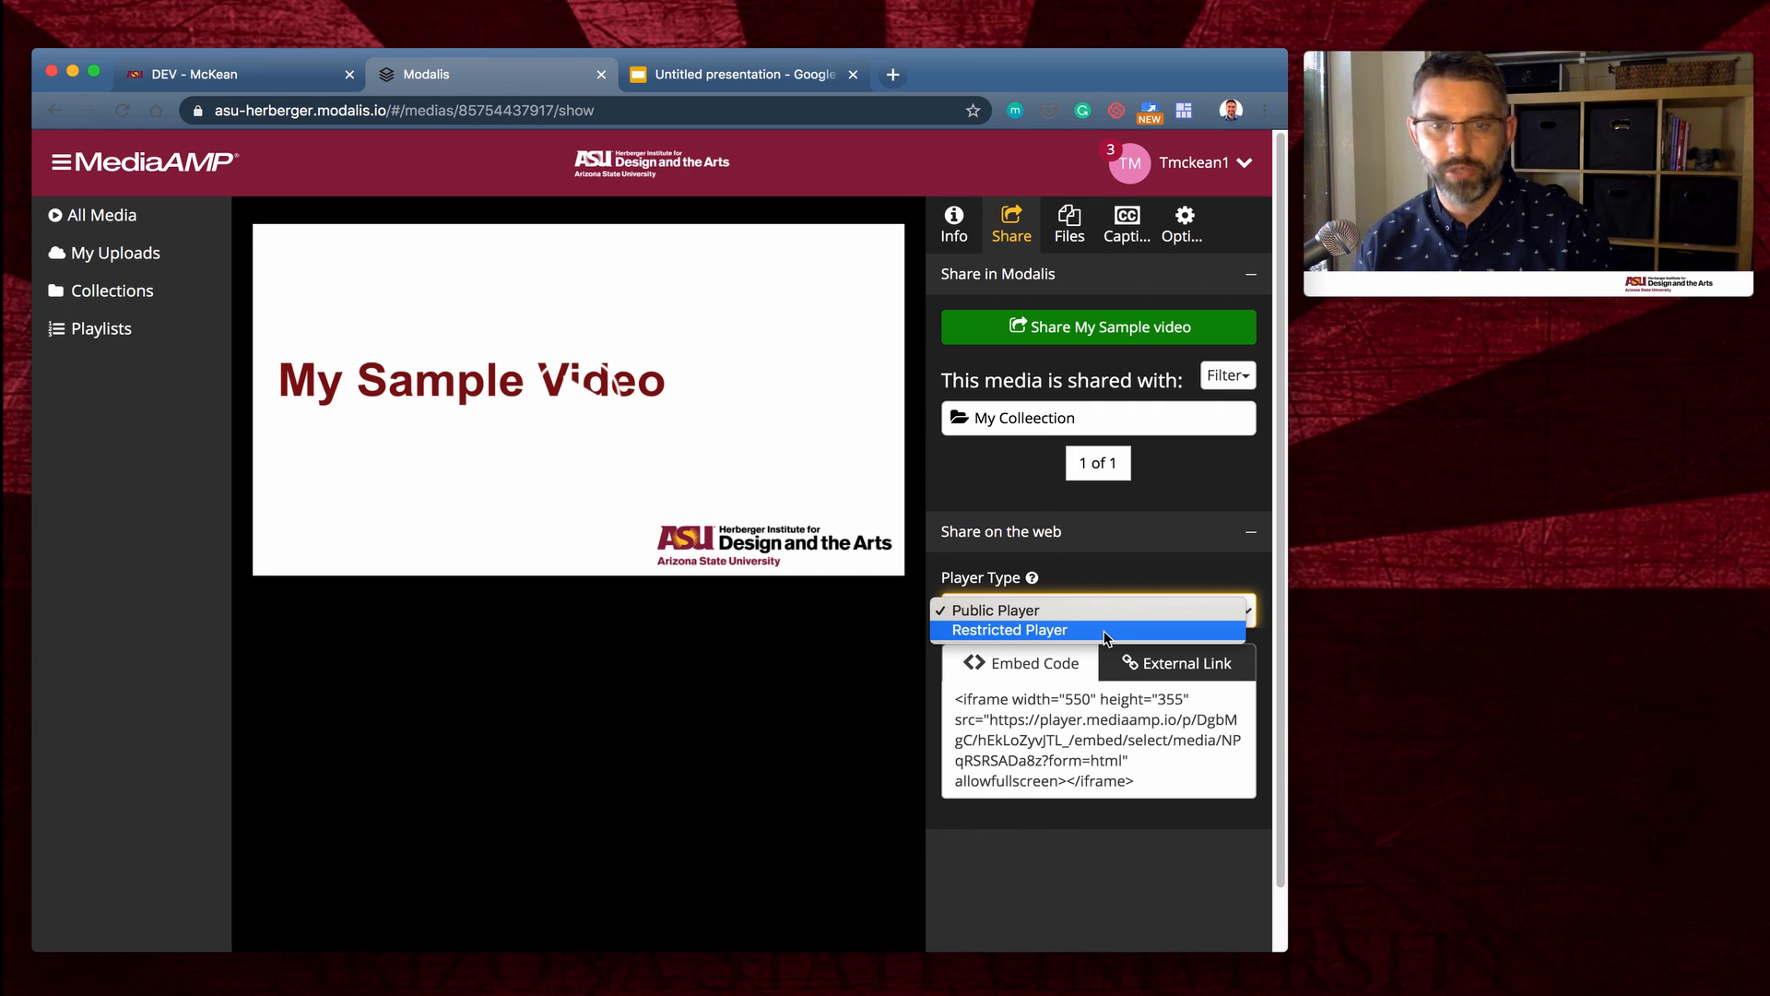
click(1105, 633)
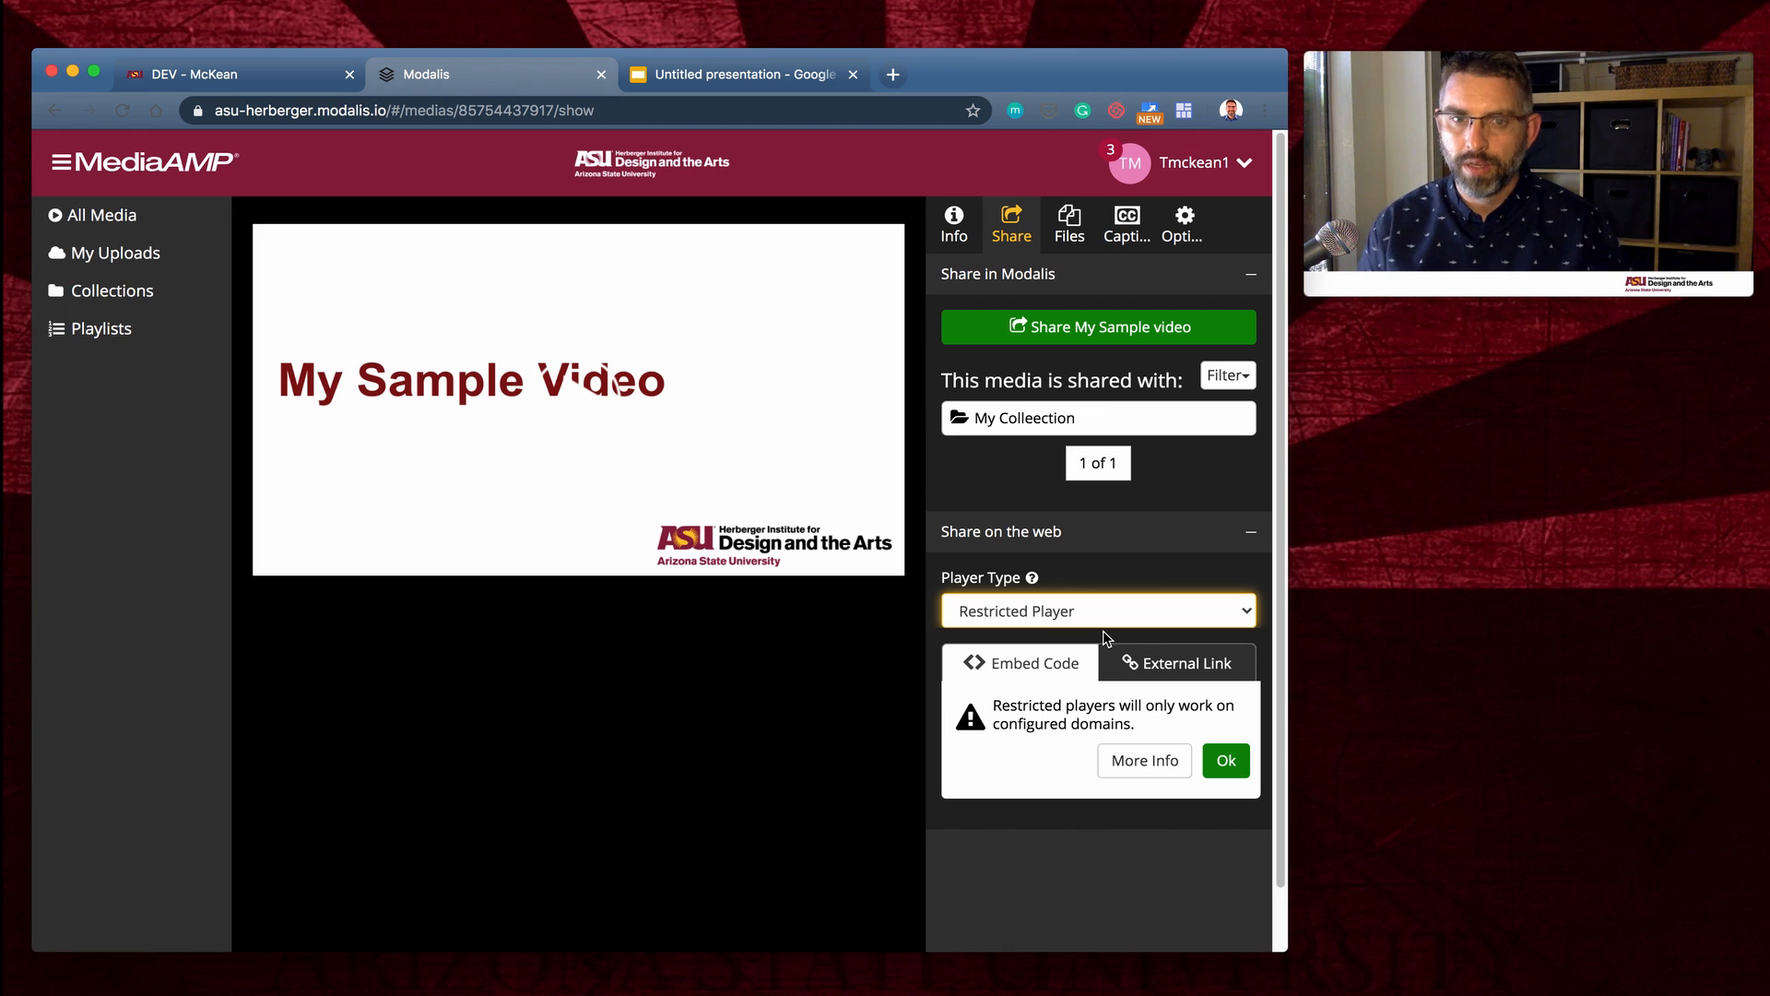
click(1164, 666)
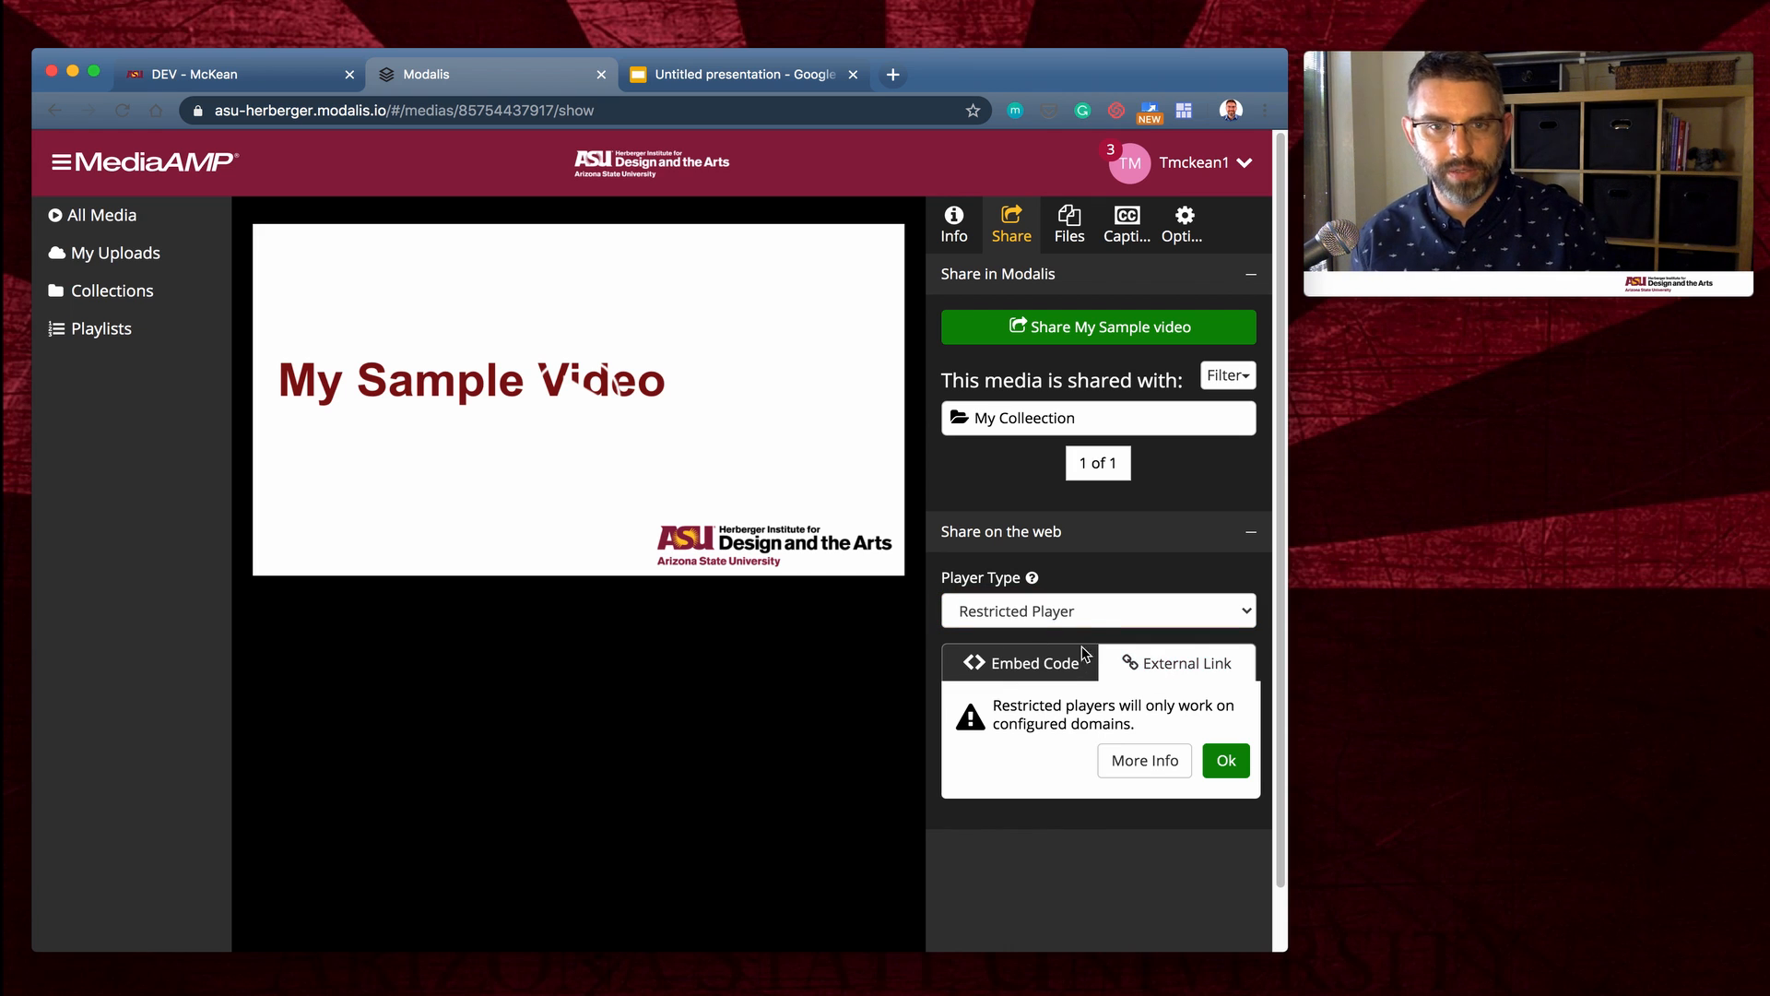
click(1086, 607)
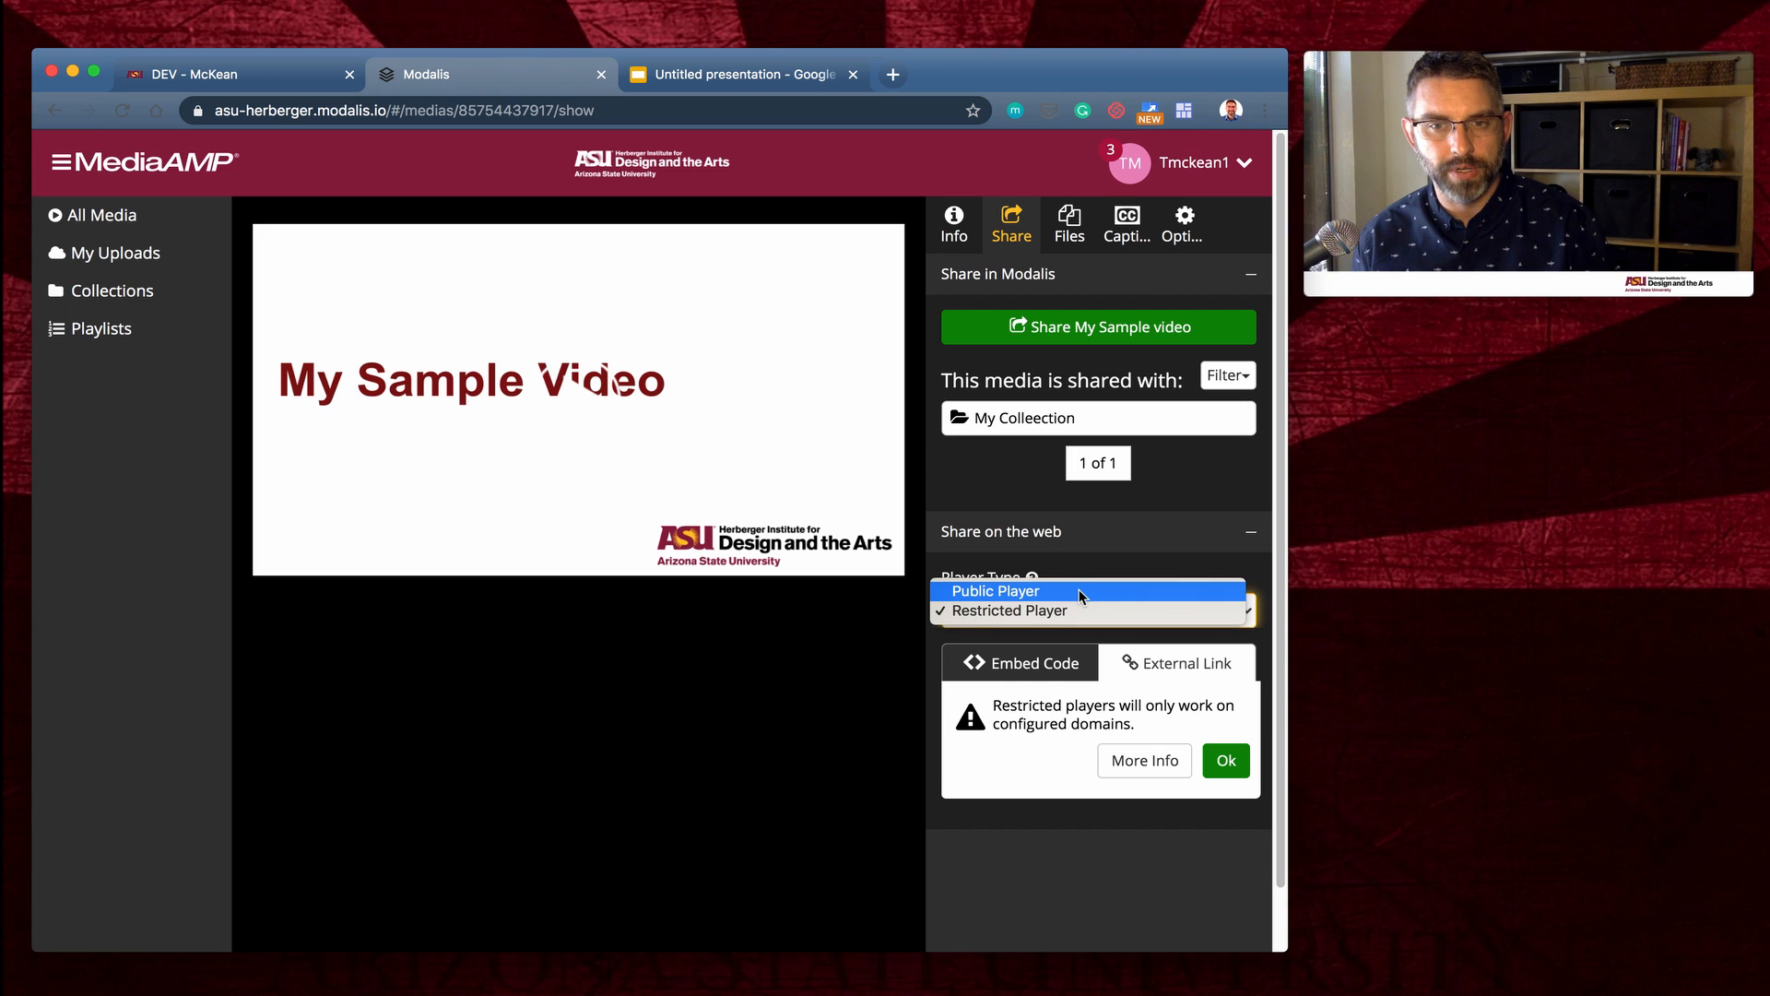
click(1079, 590)
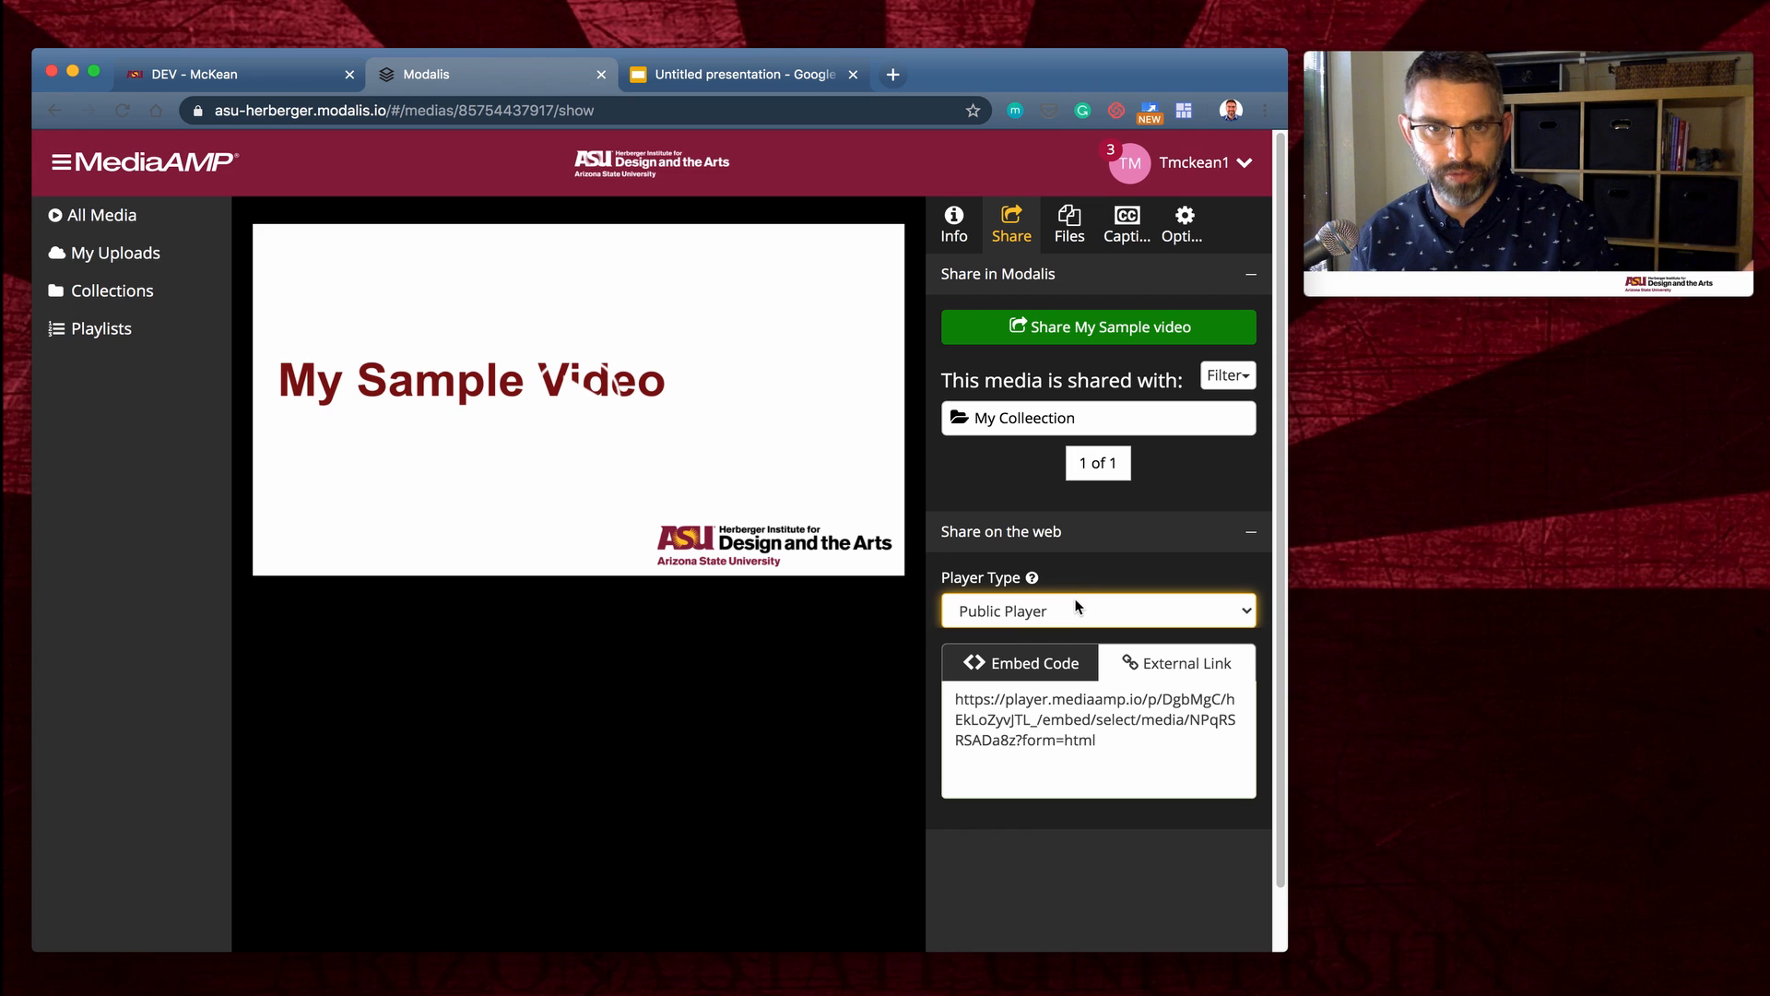
- Set the web-sharing player type to Restricted Player, accept the domain restriction and copy the embed code
click(1075, 606)
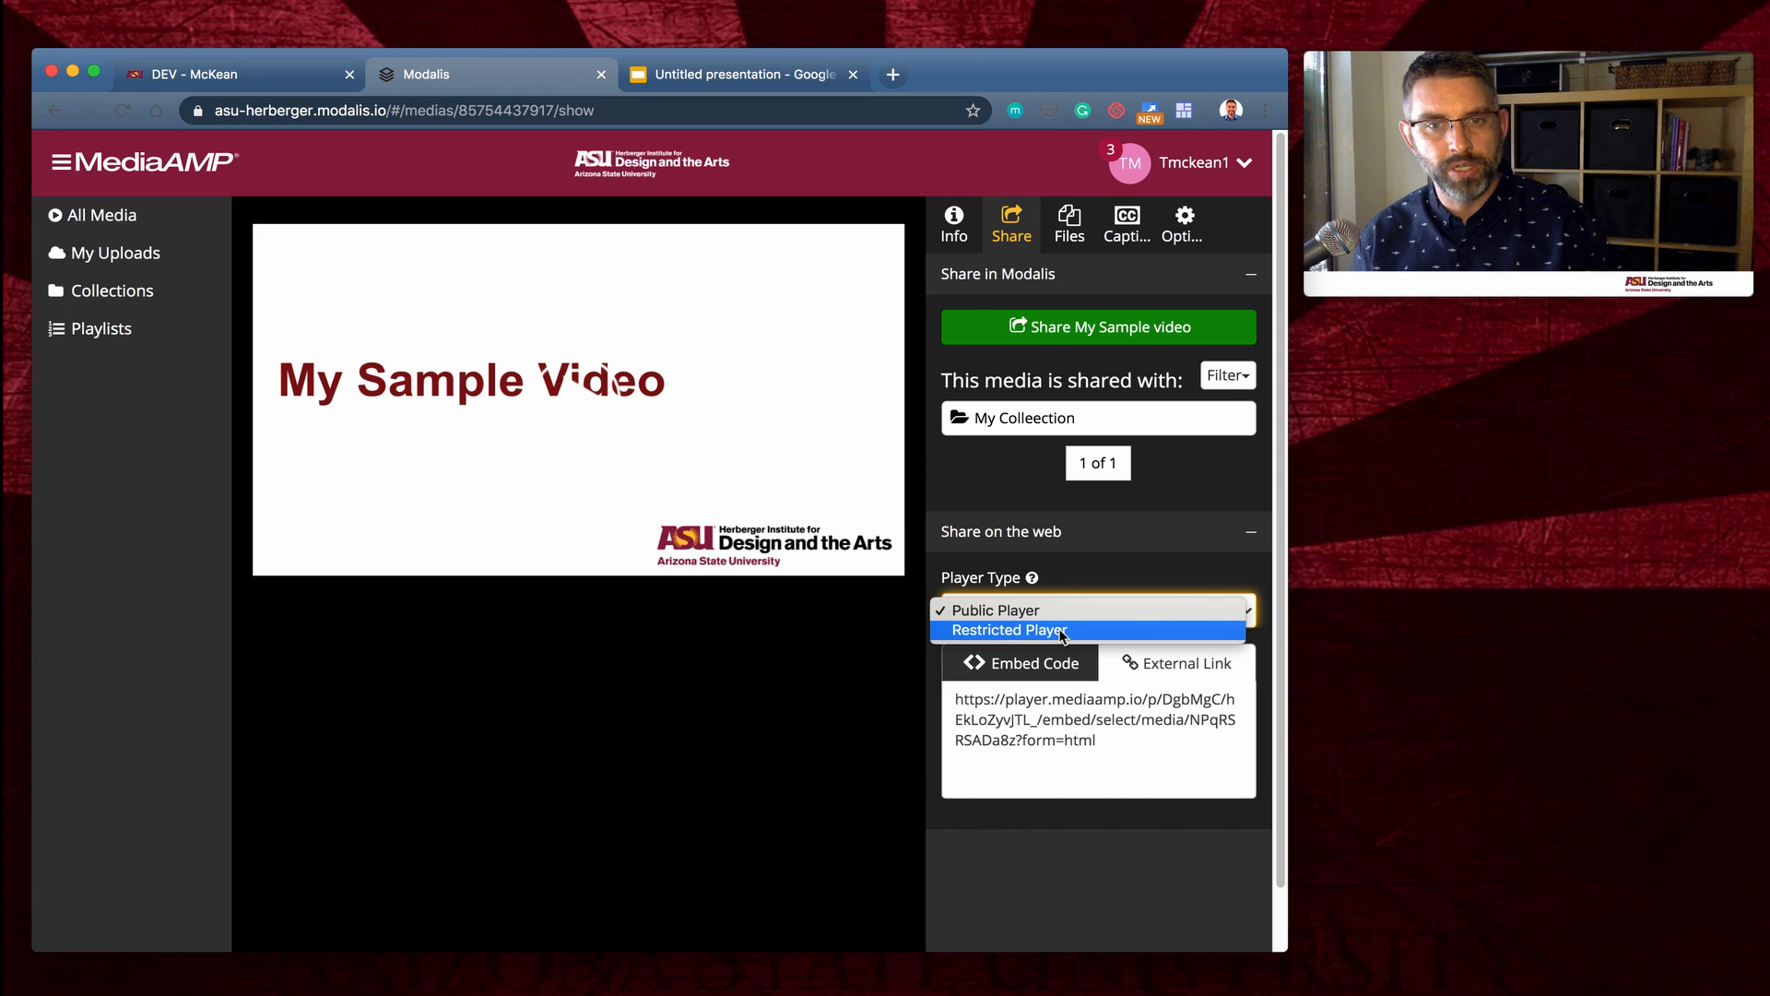
click(1063, 629)
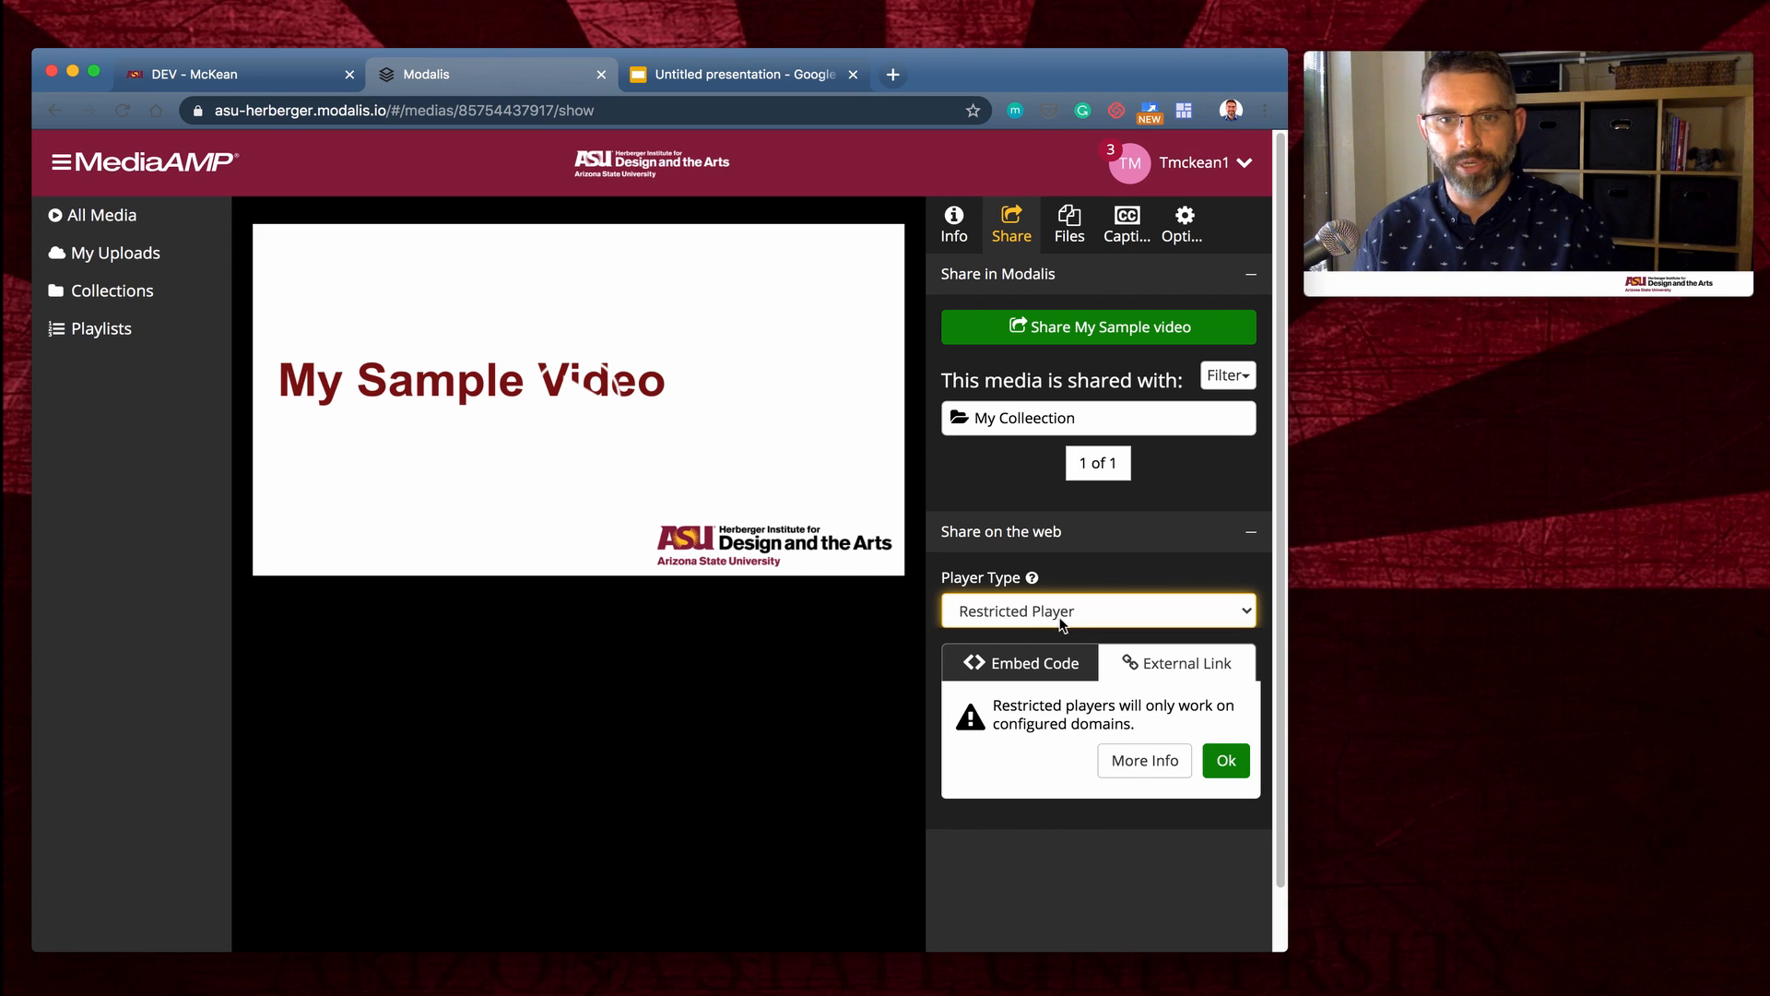
click(1030, 665)
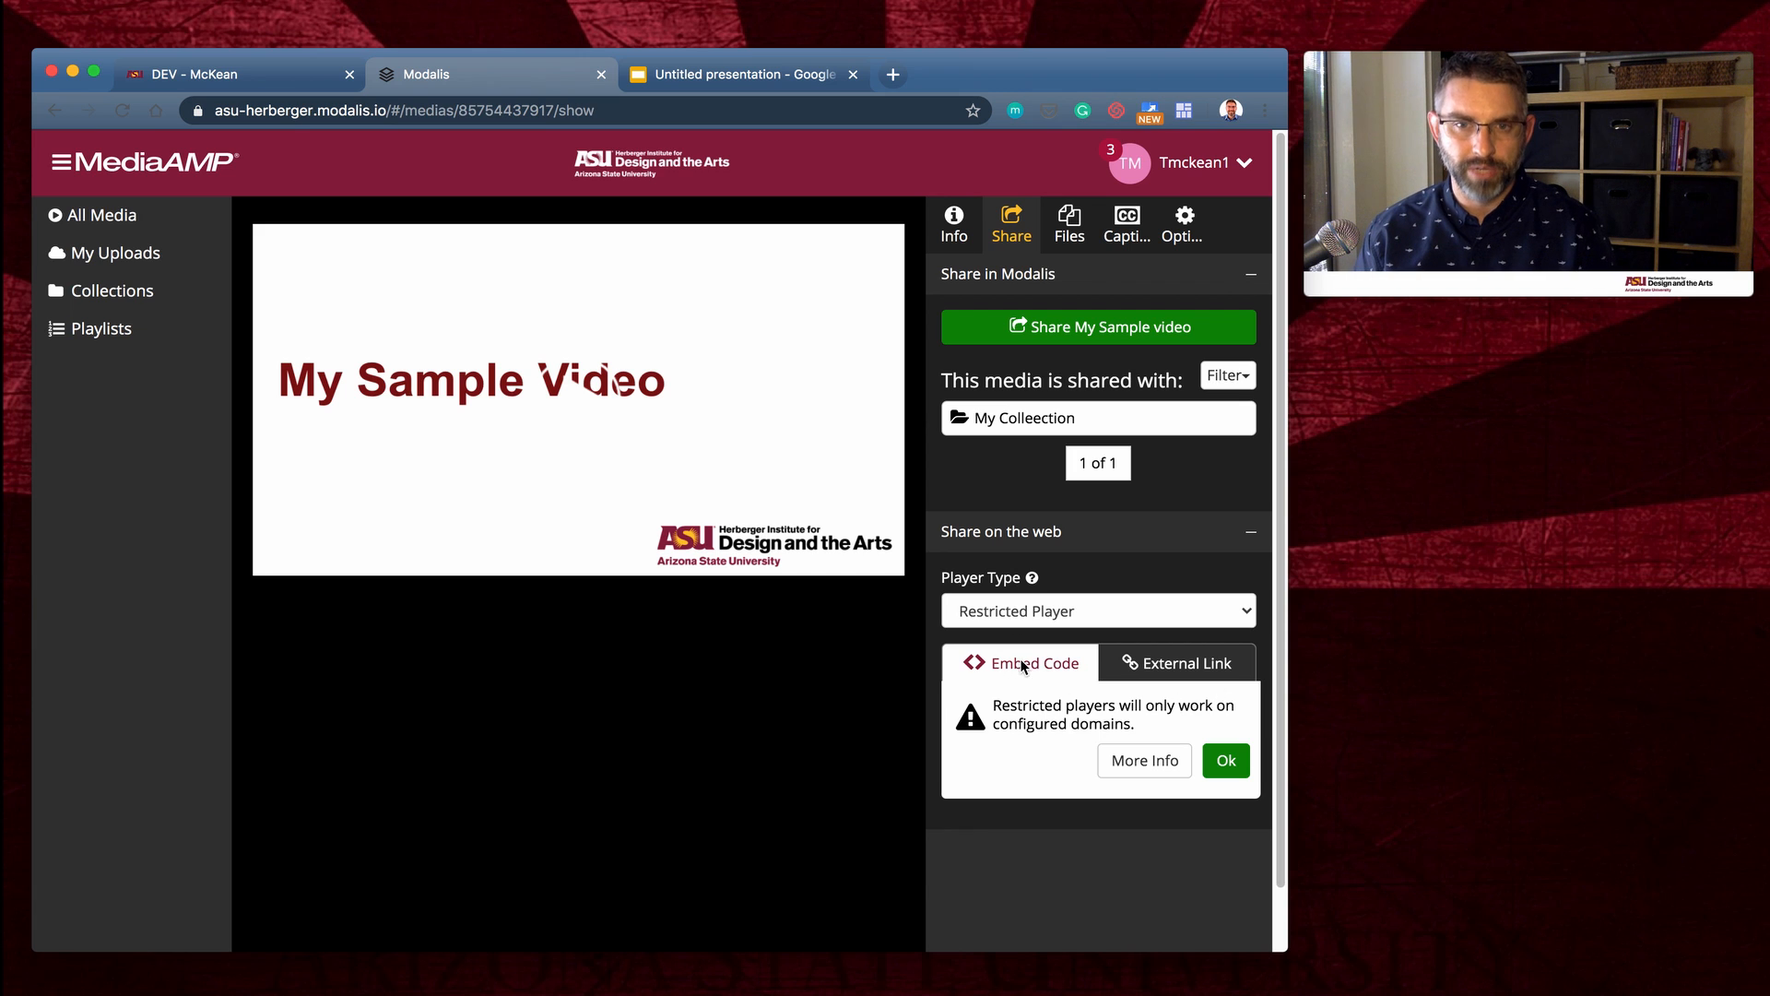
click(1225, 761)
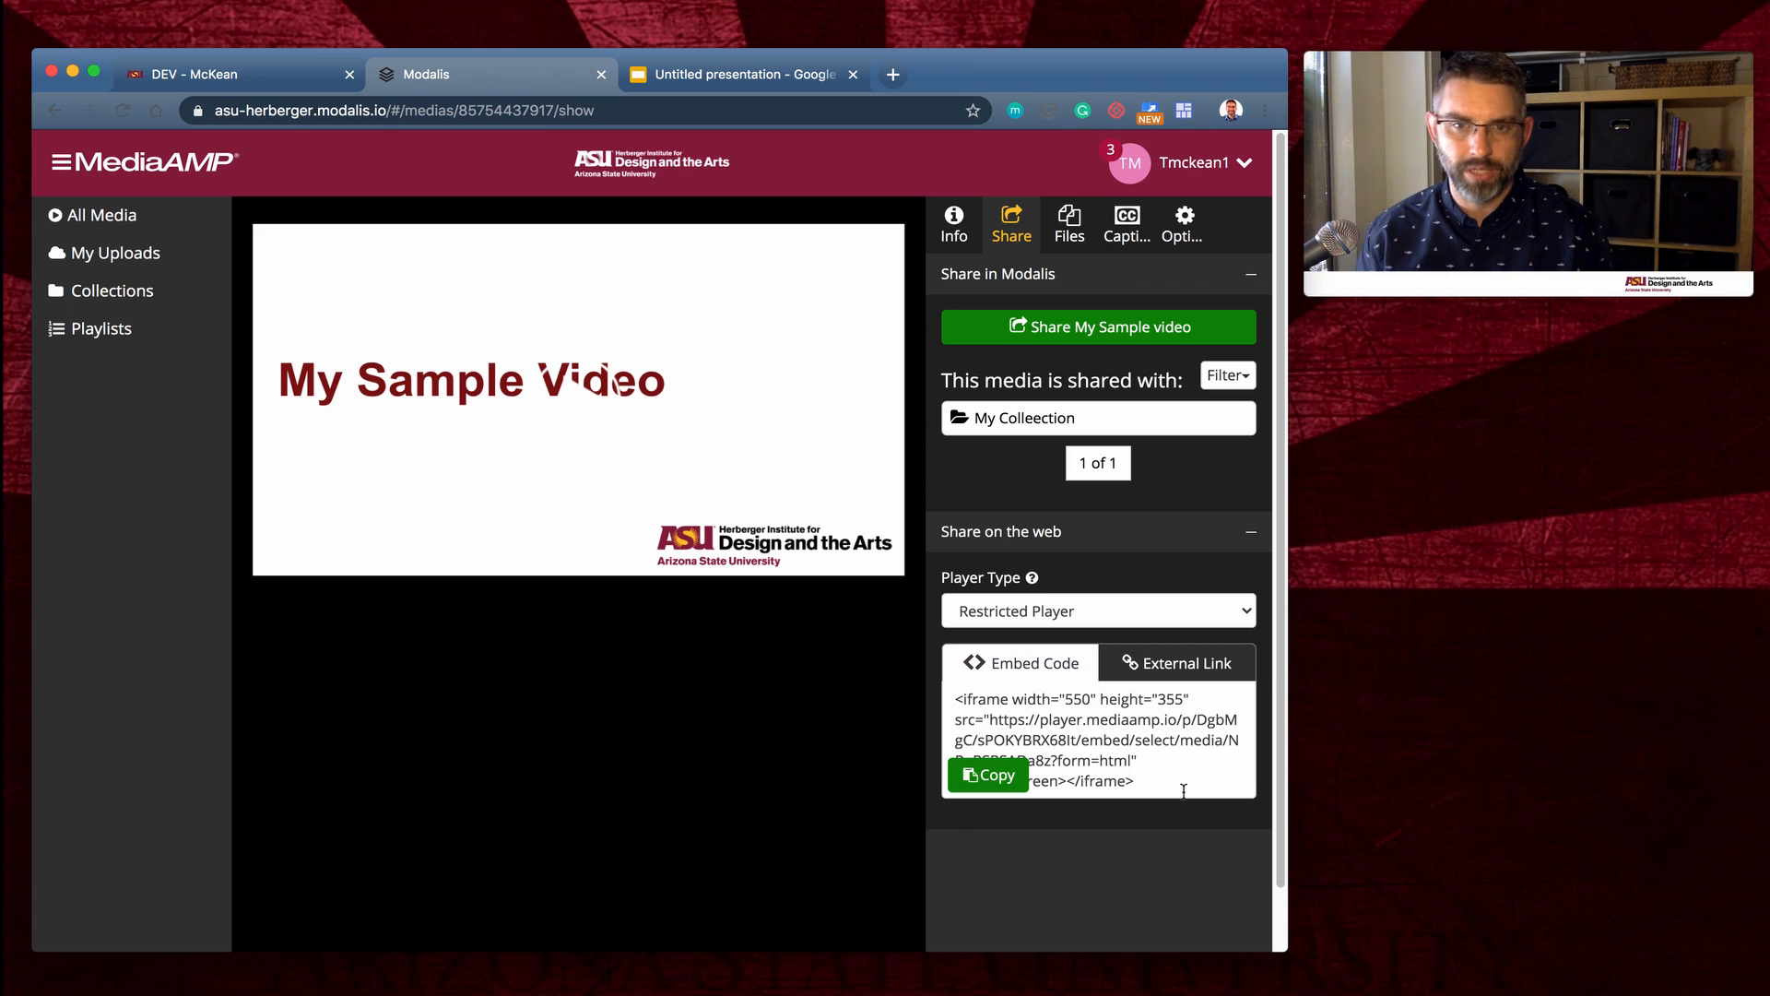
click(992, 776)
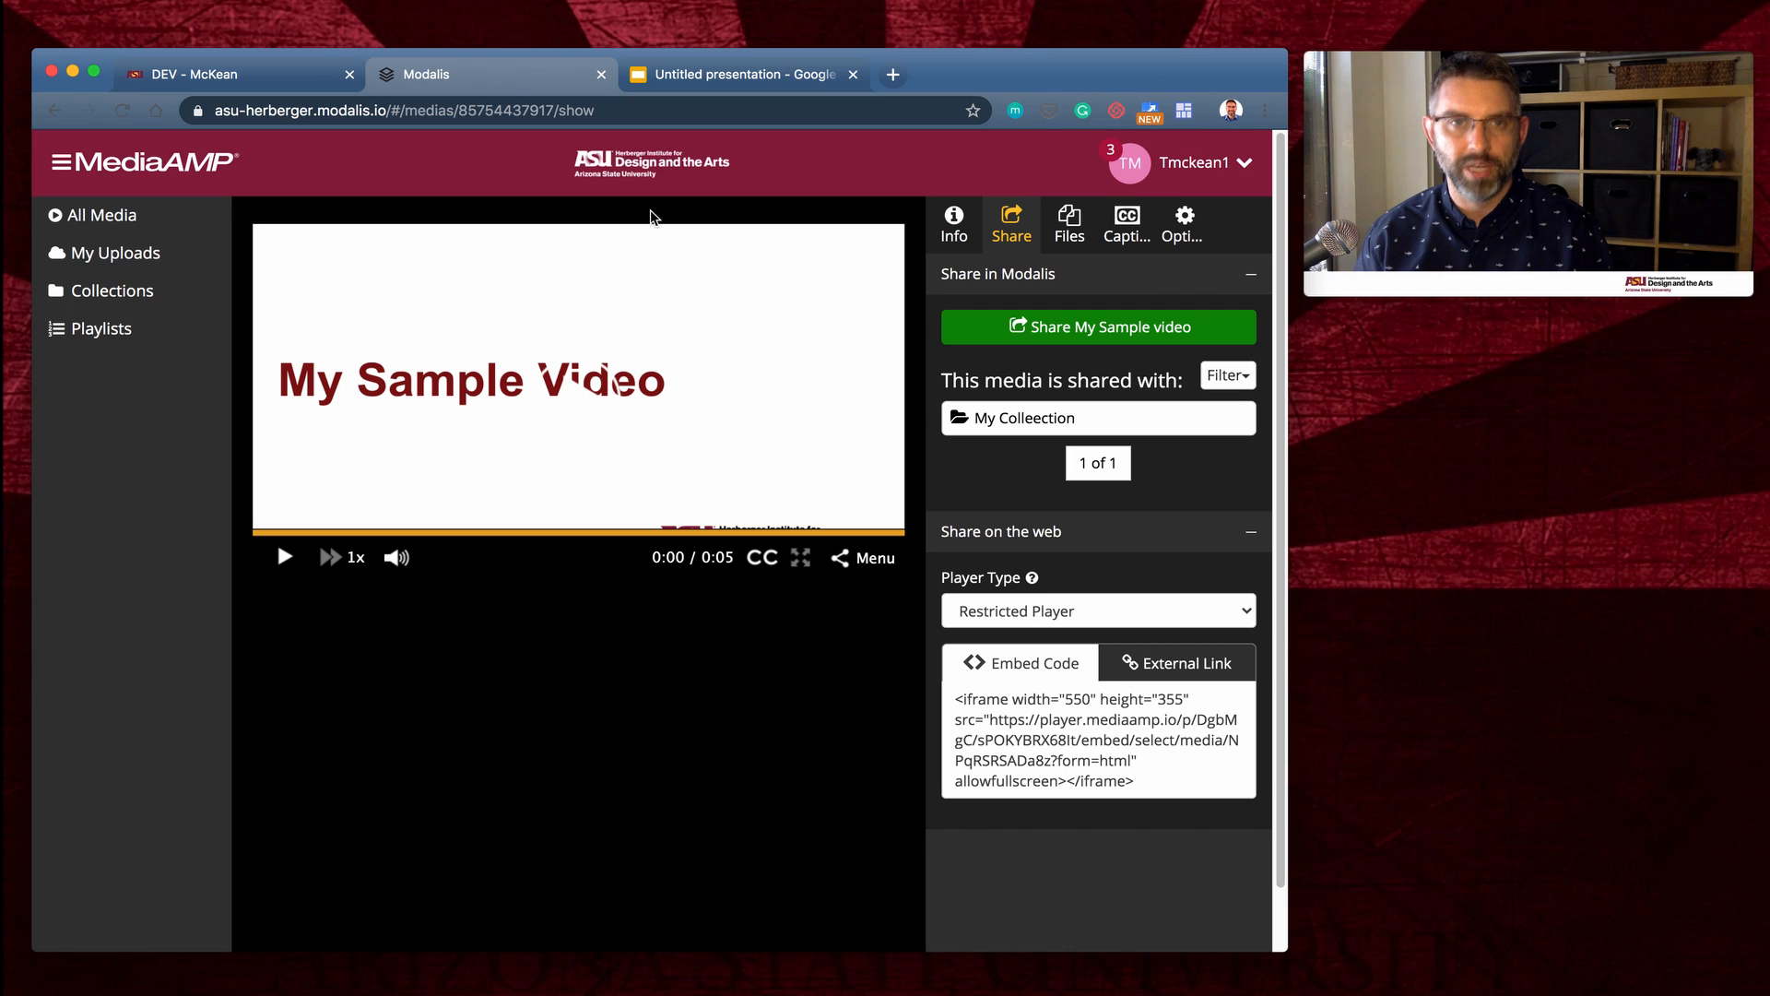
- Switch to the Canvas course and open the page "Embedding your video file" for editing
click(270, 83)
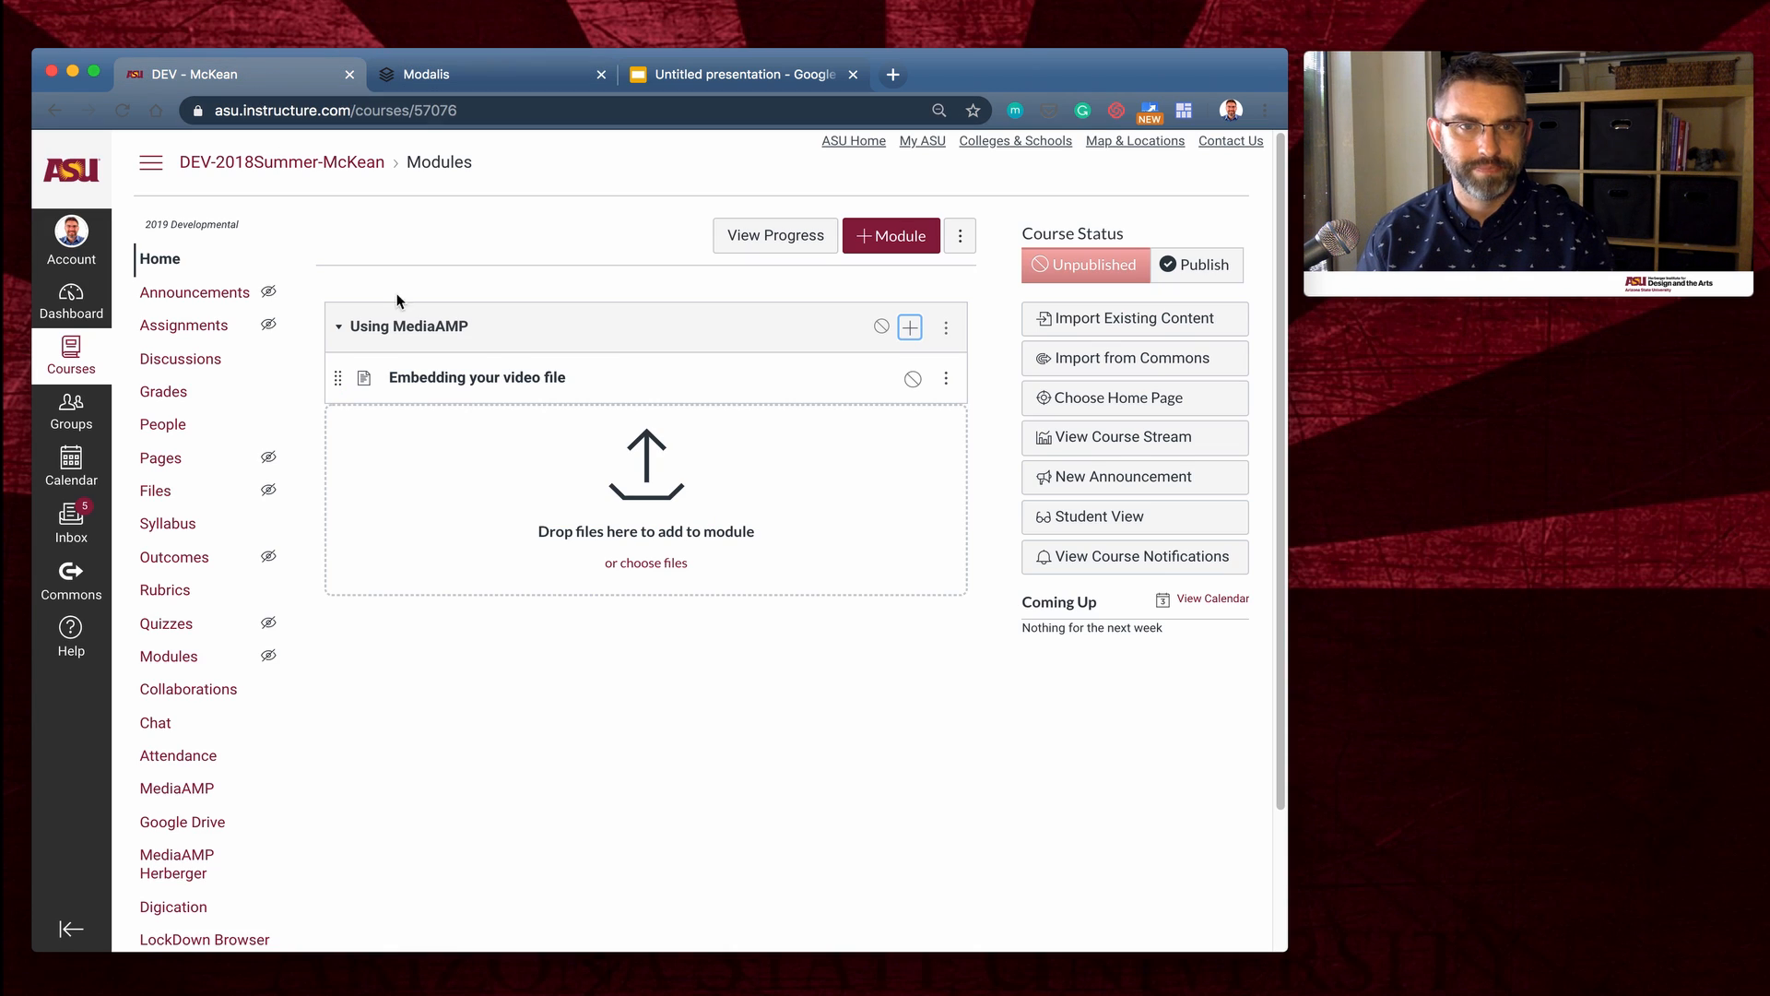
click(449, 378)
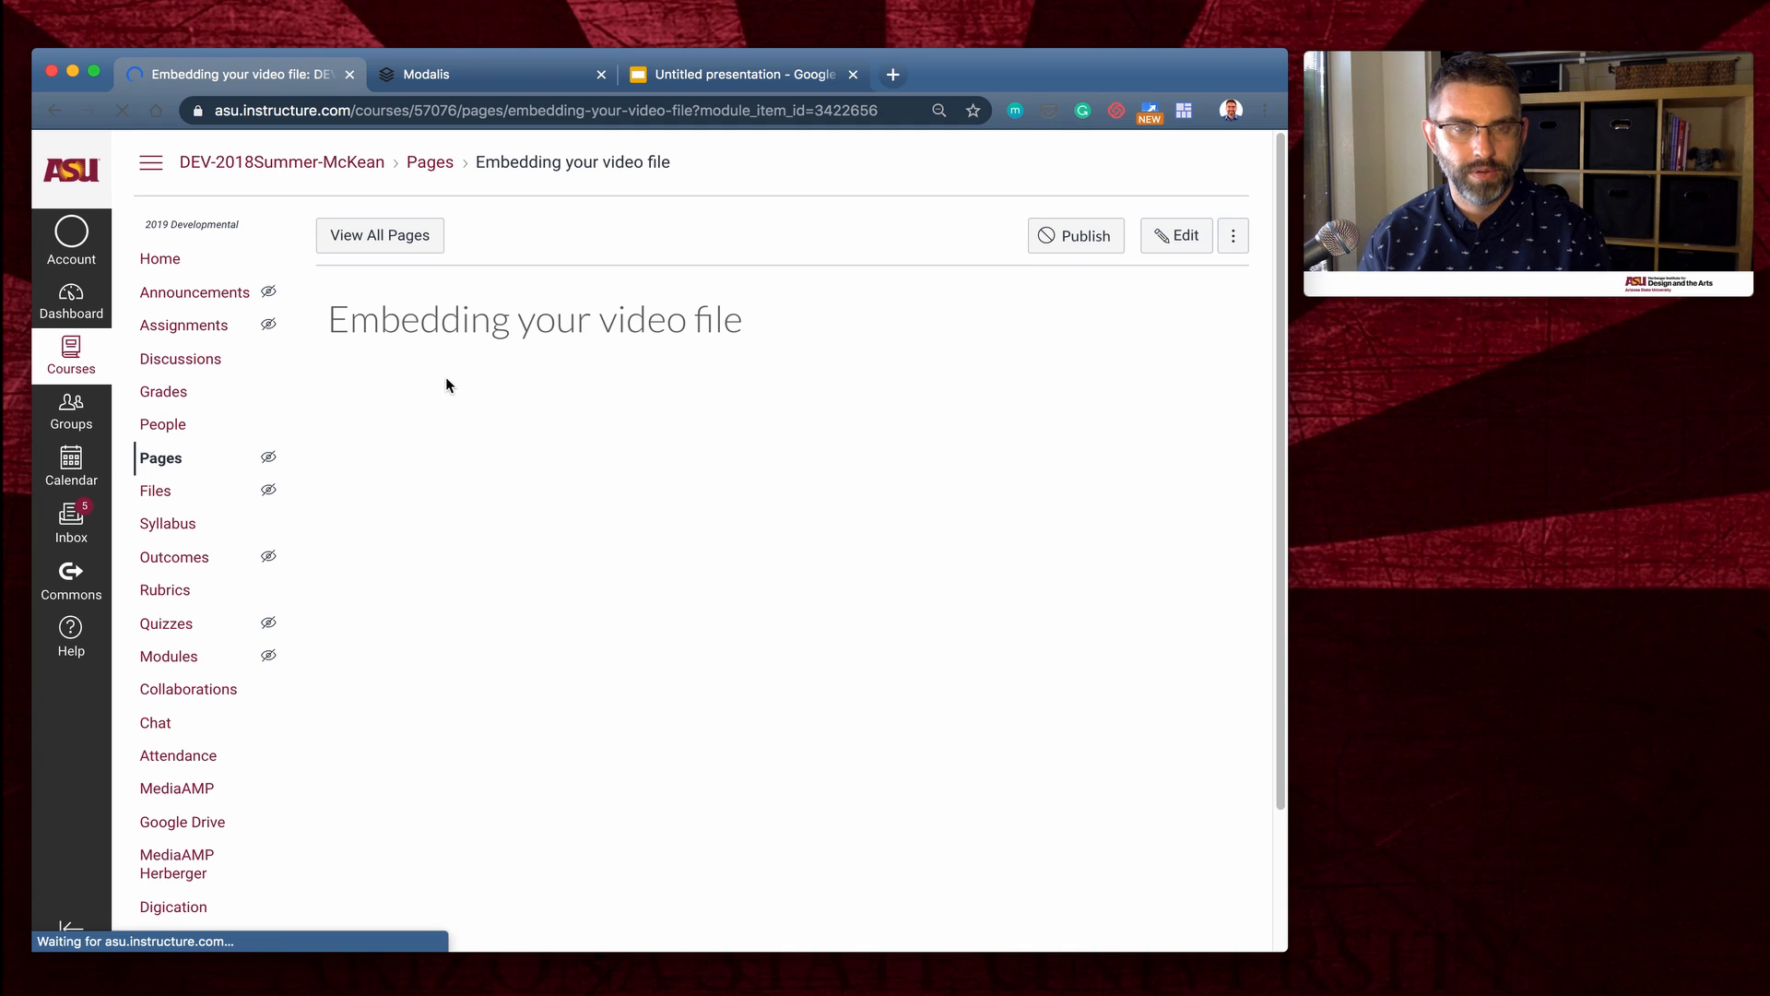
click(1177, 238)
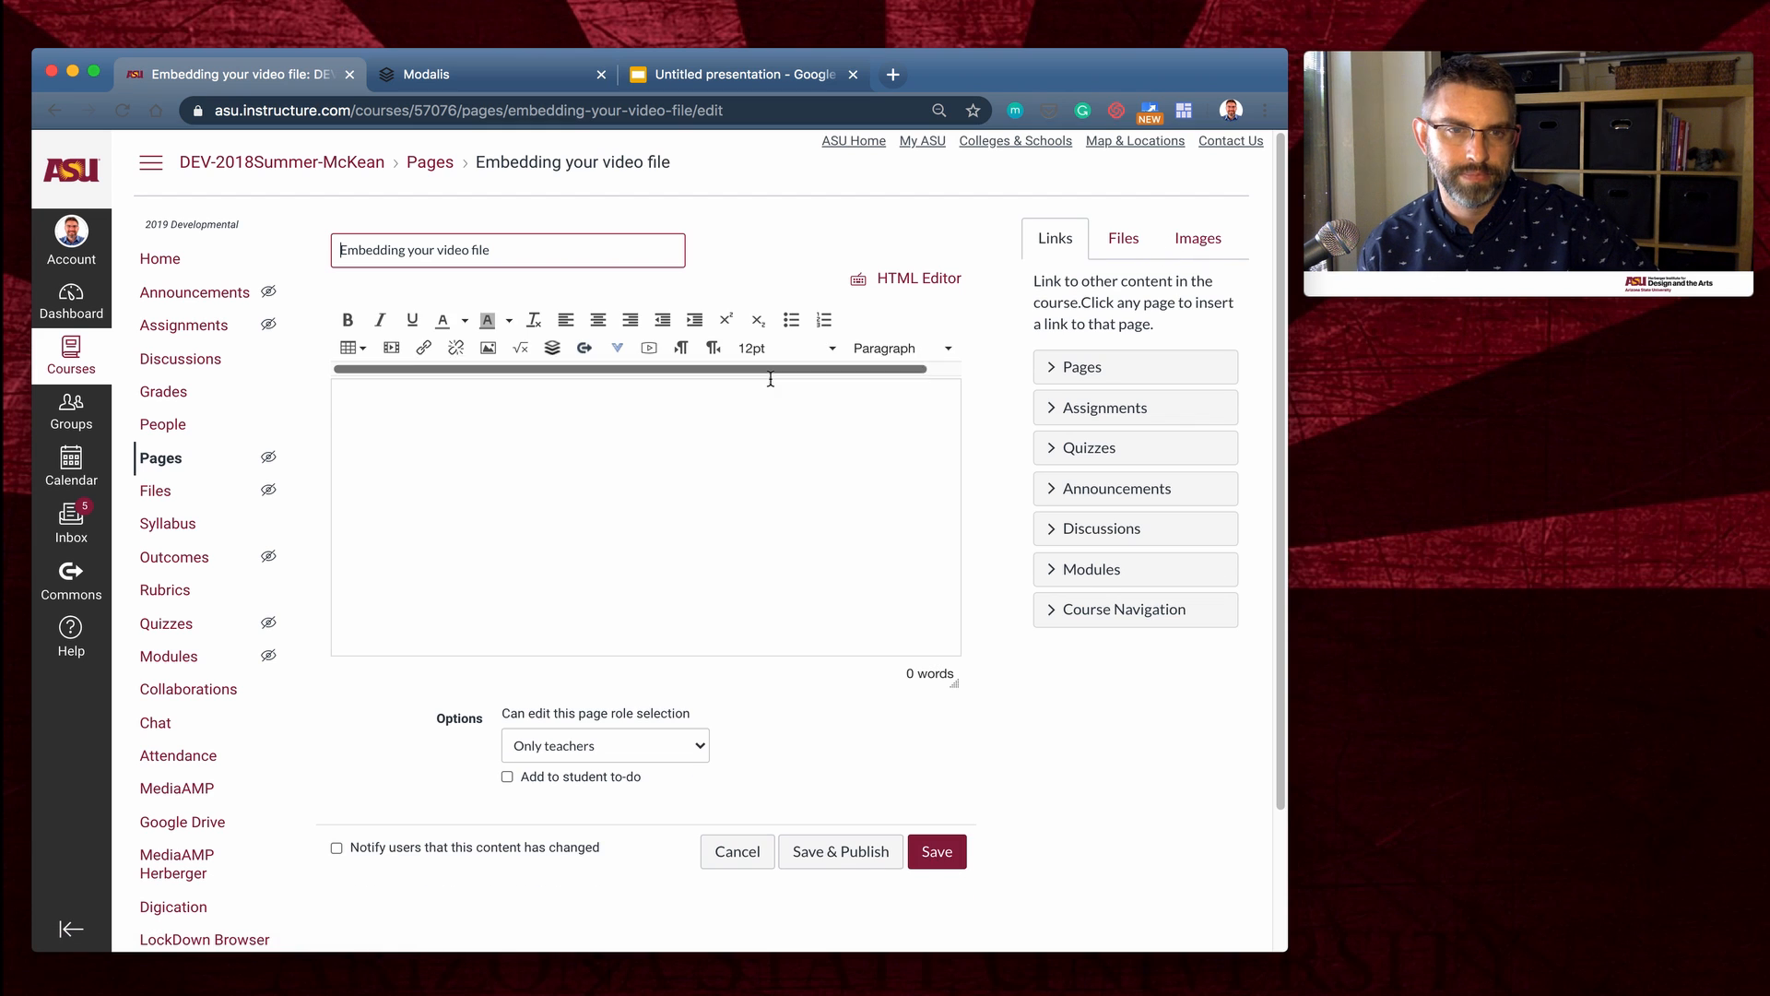
- Embed the video in the empty page body using the copied iframe embed code
click(392, 350)
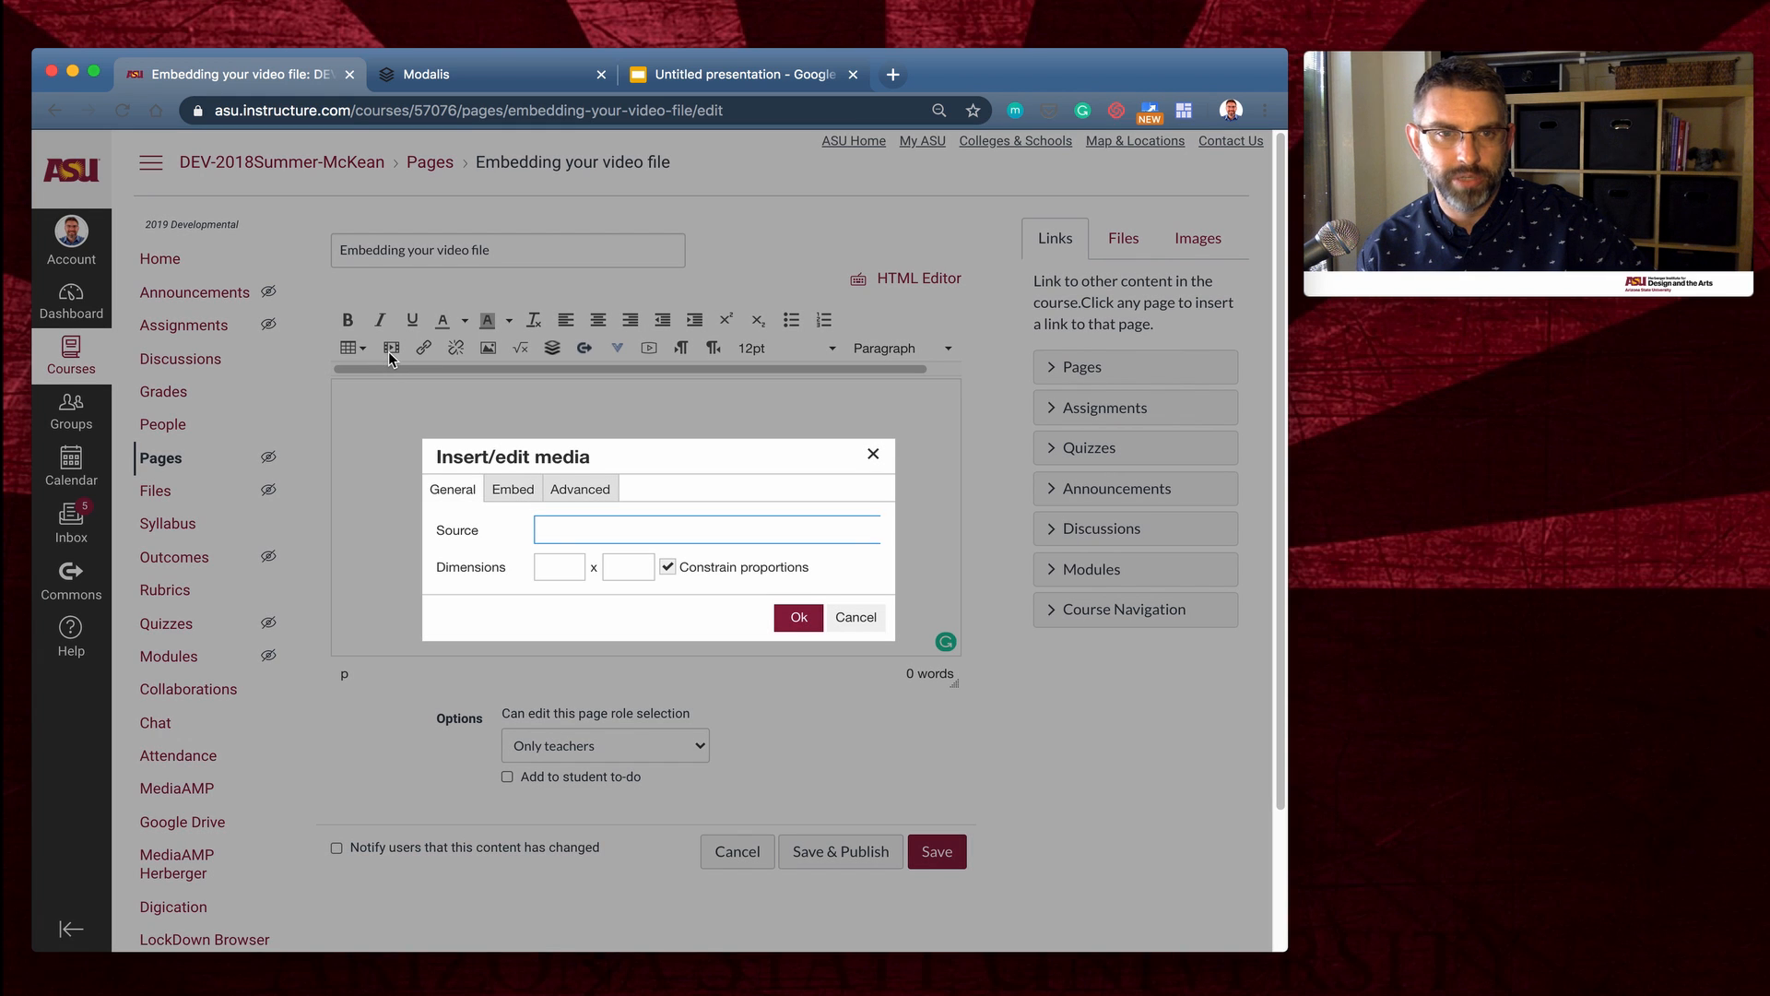
click(504, 496)
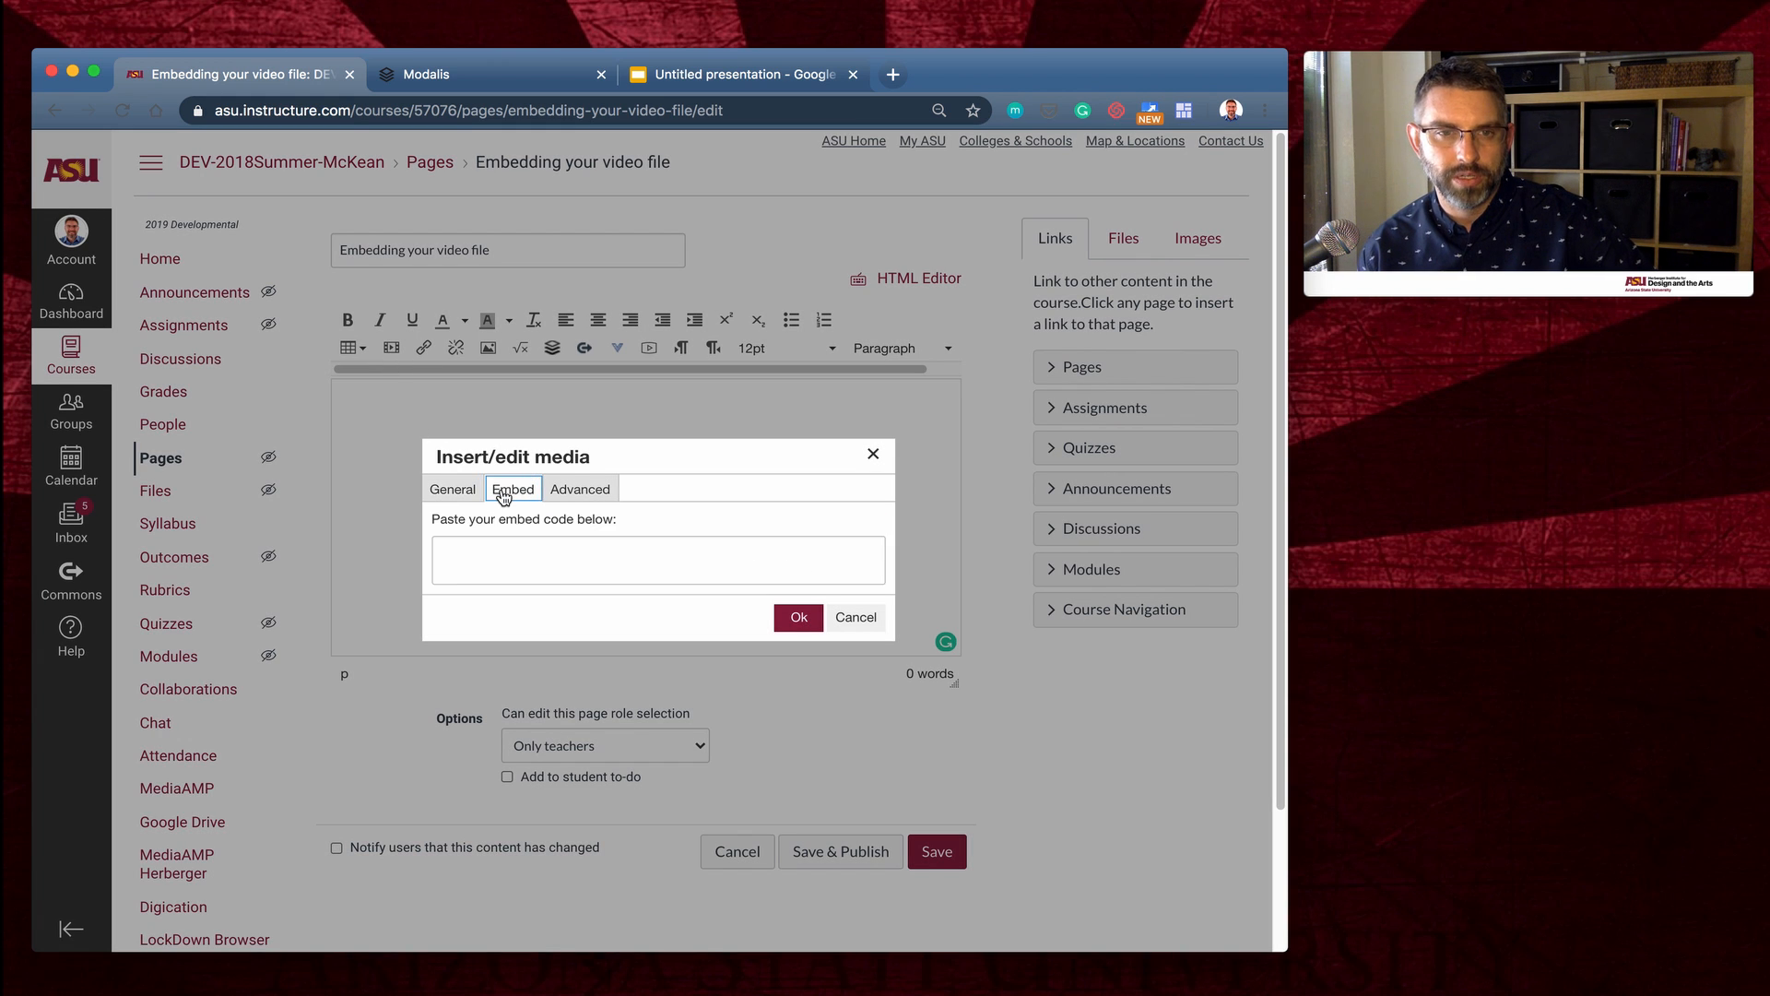
click(521, 556)
right_click(522, 553)
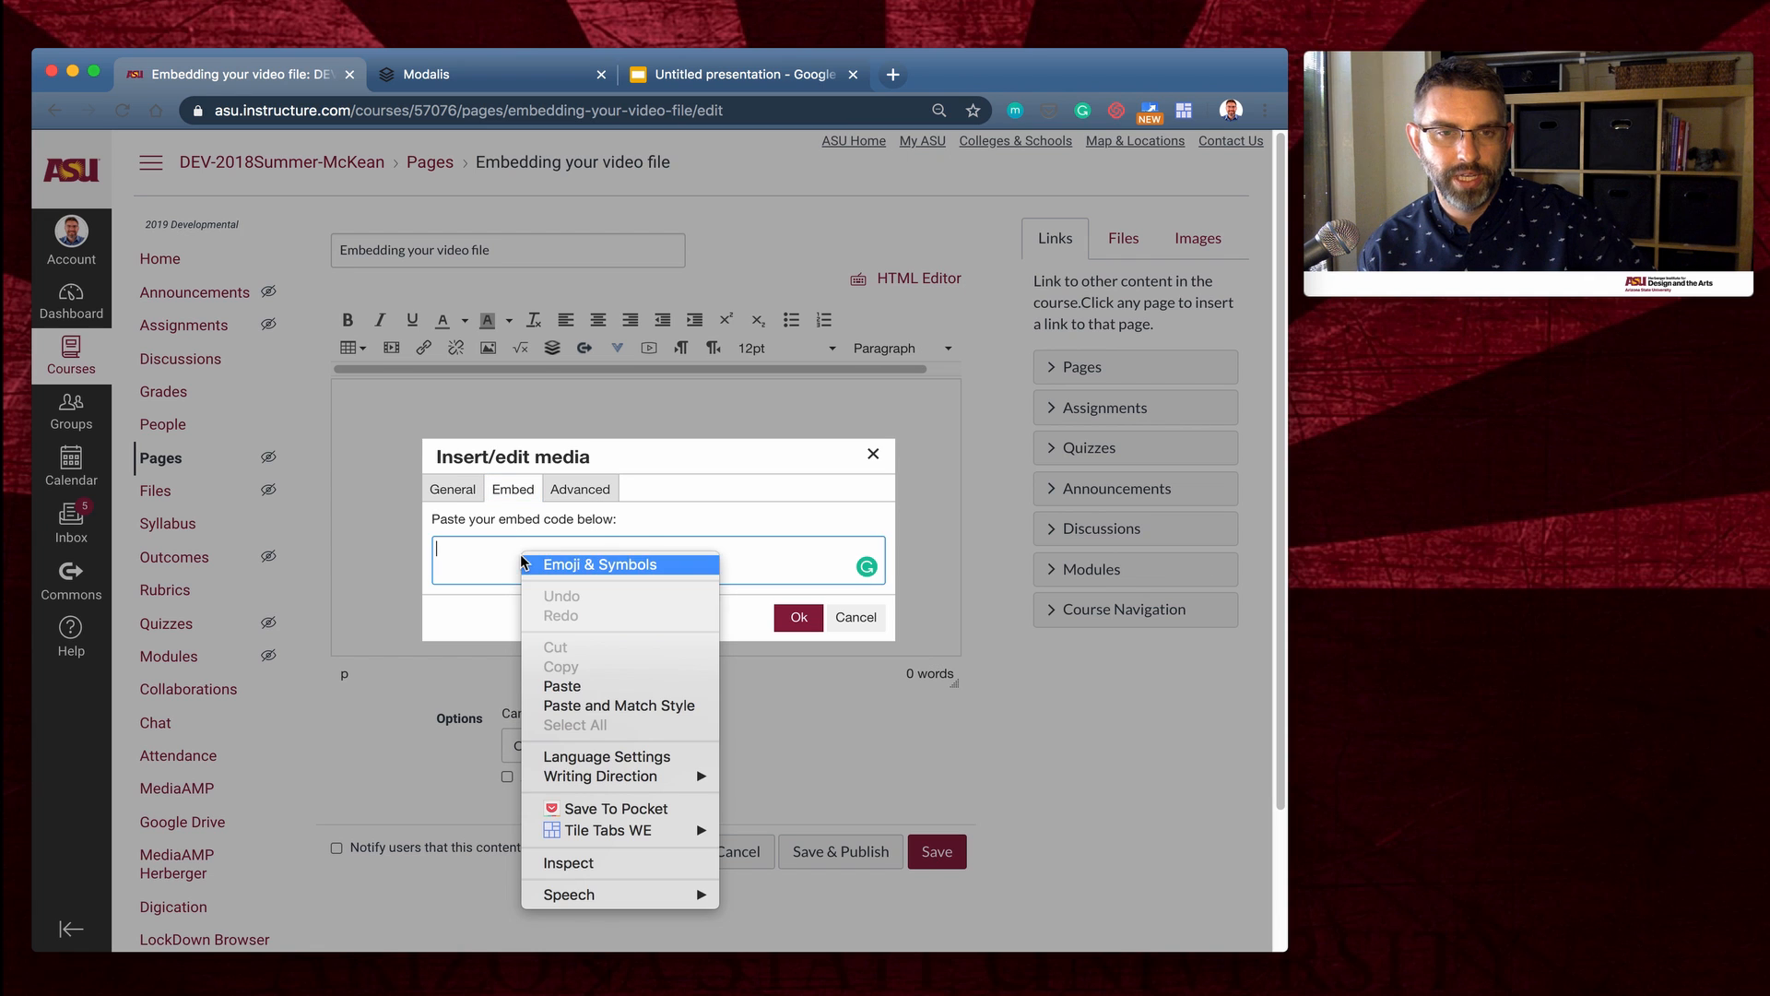
click(579, 687)
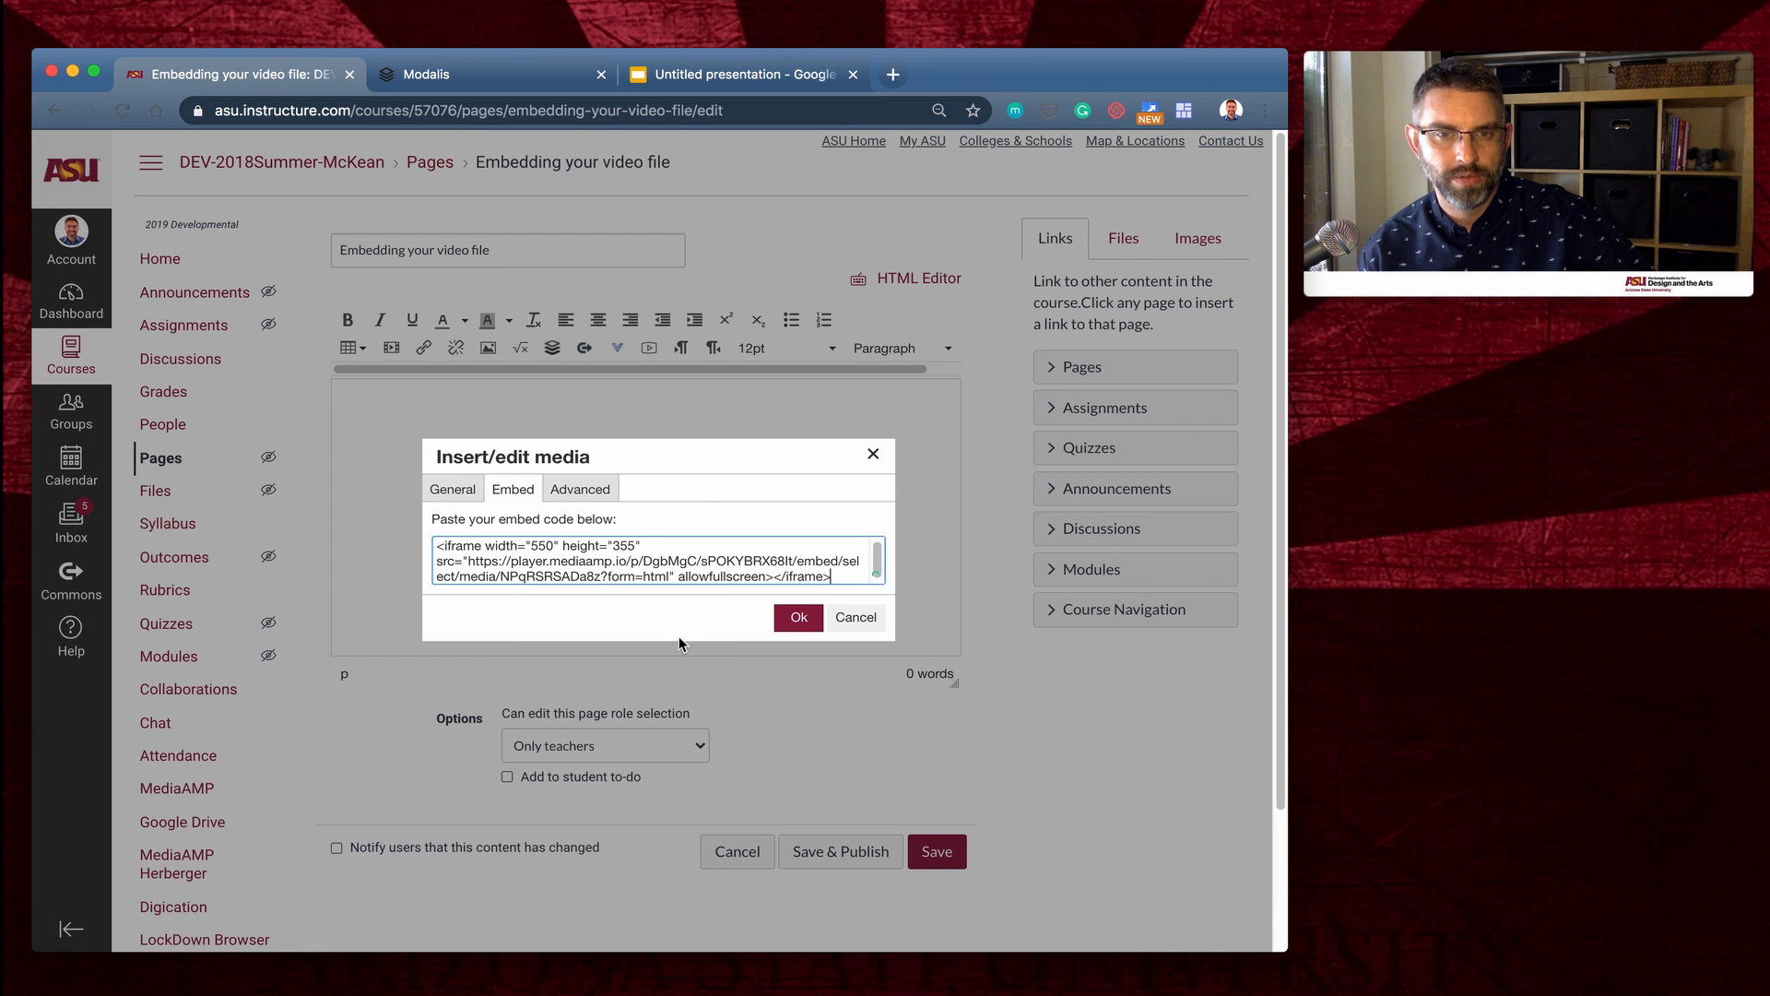
click(798, 618)
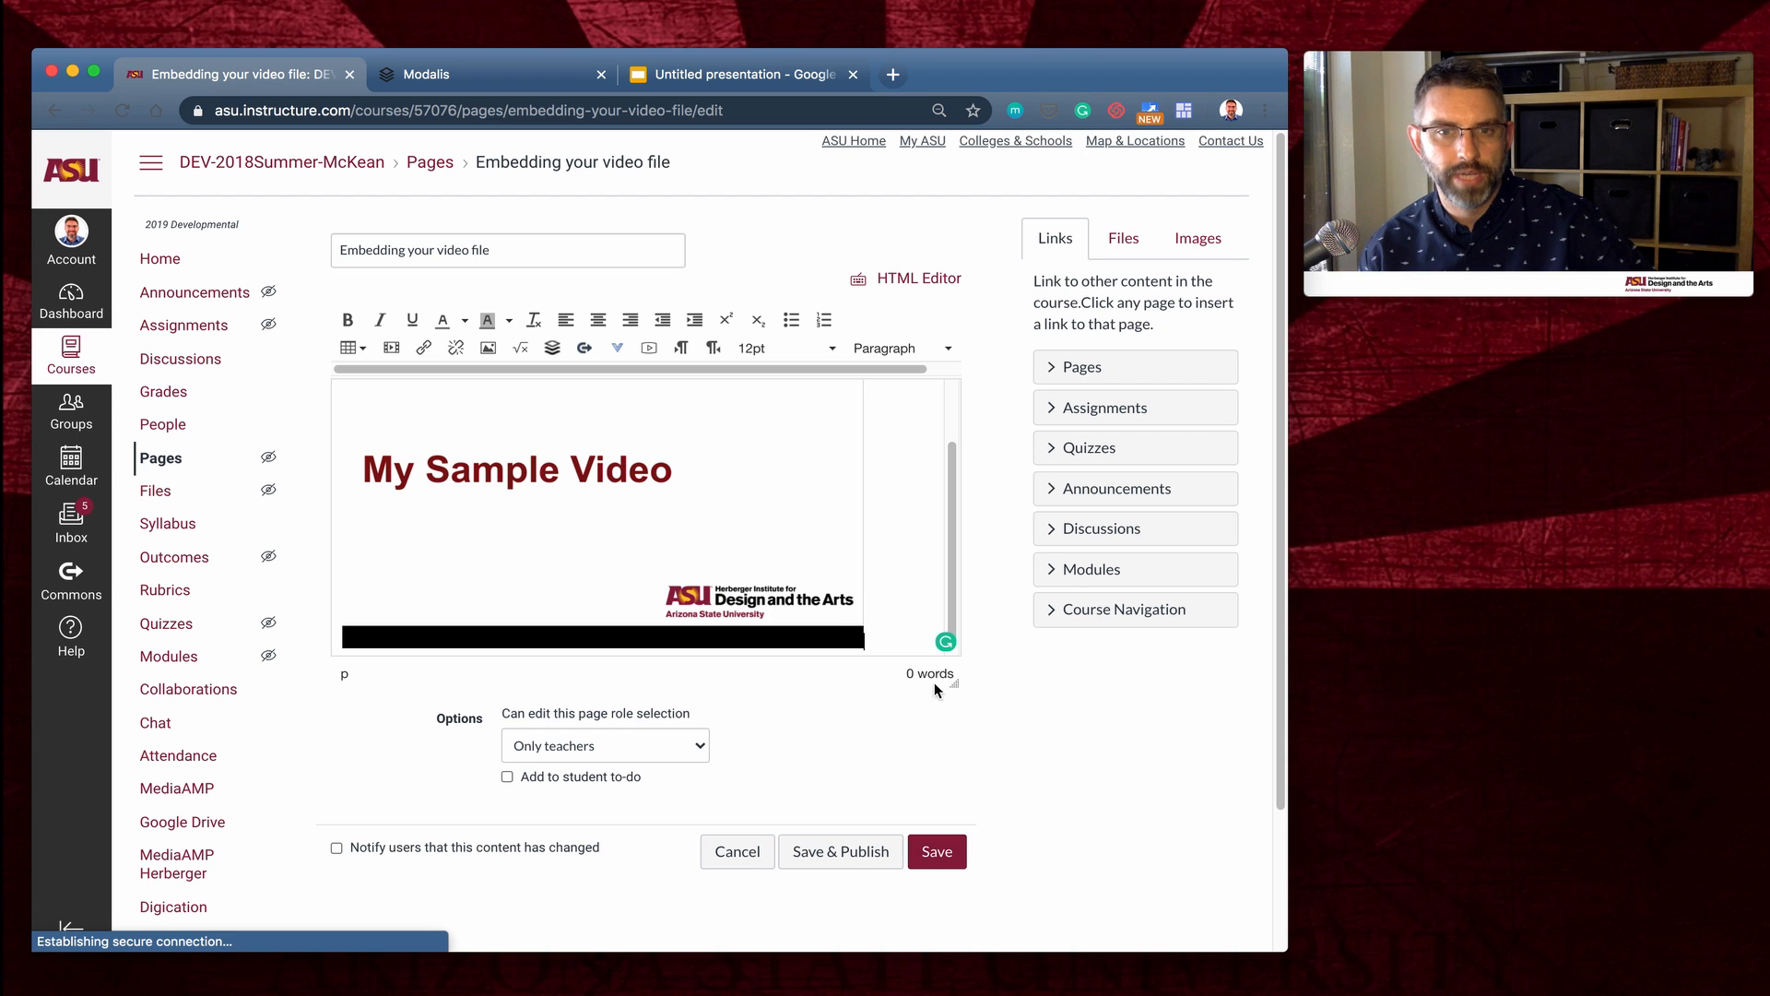
- Test the embedded video's playback in an enlarged editing area, and delete the video from the page
drag(953, 681, 1006, 865)
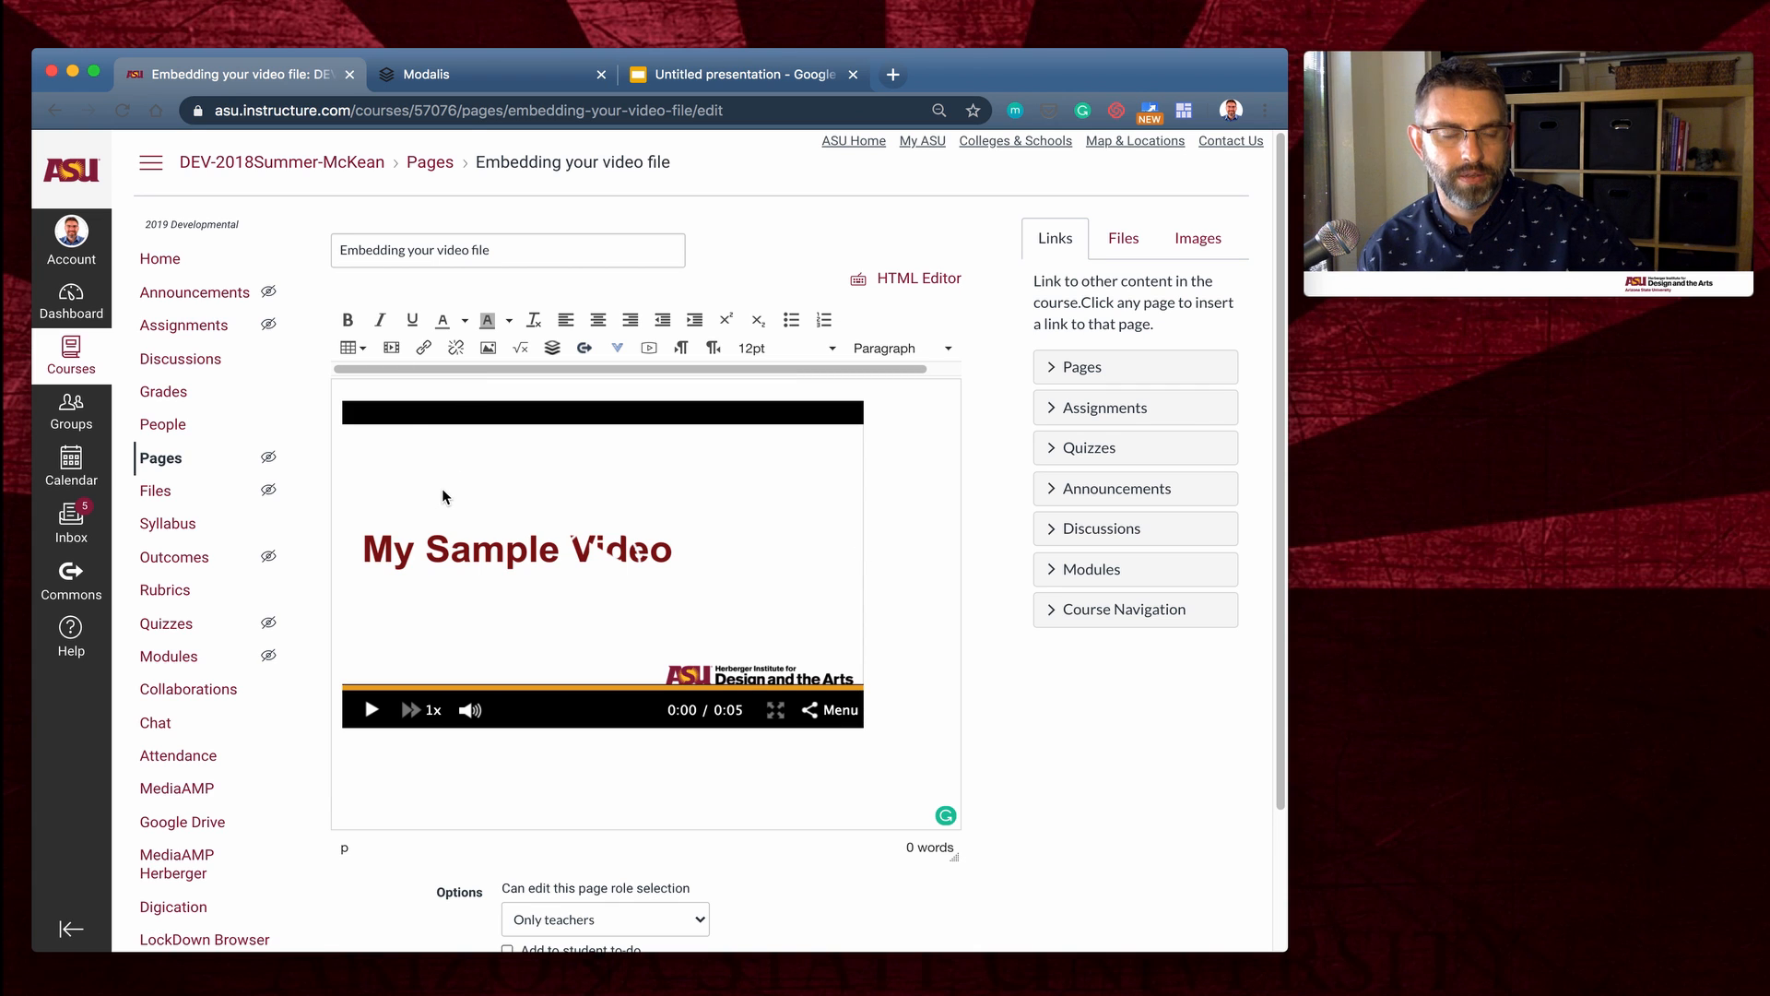
click(372, 712)
click(371, 710)
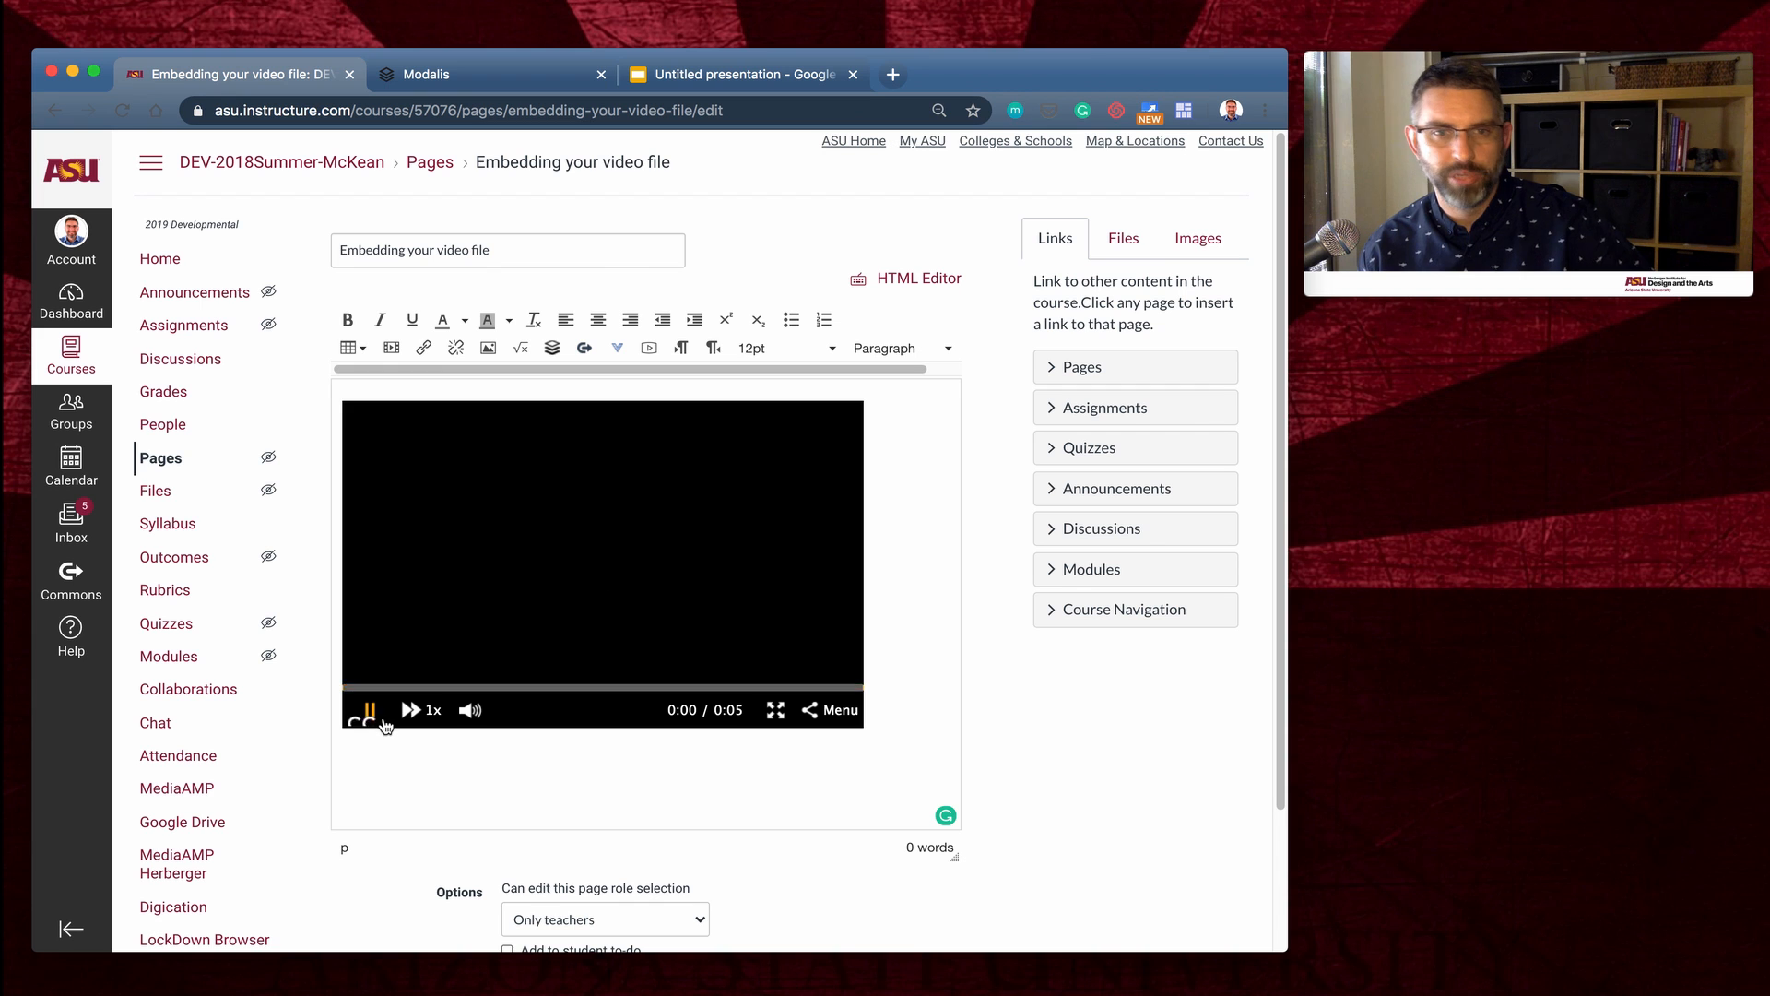
click(372, 715)
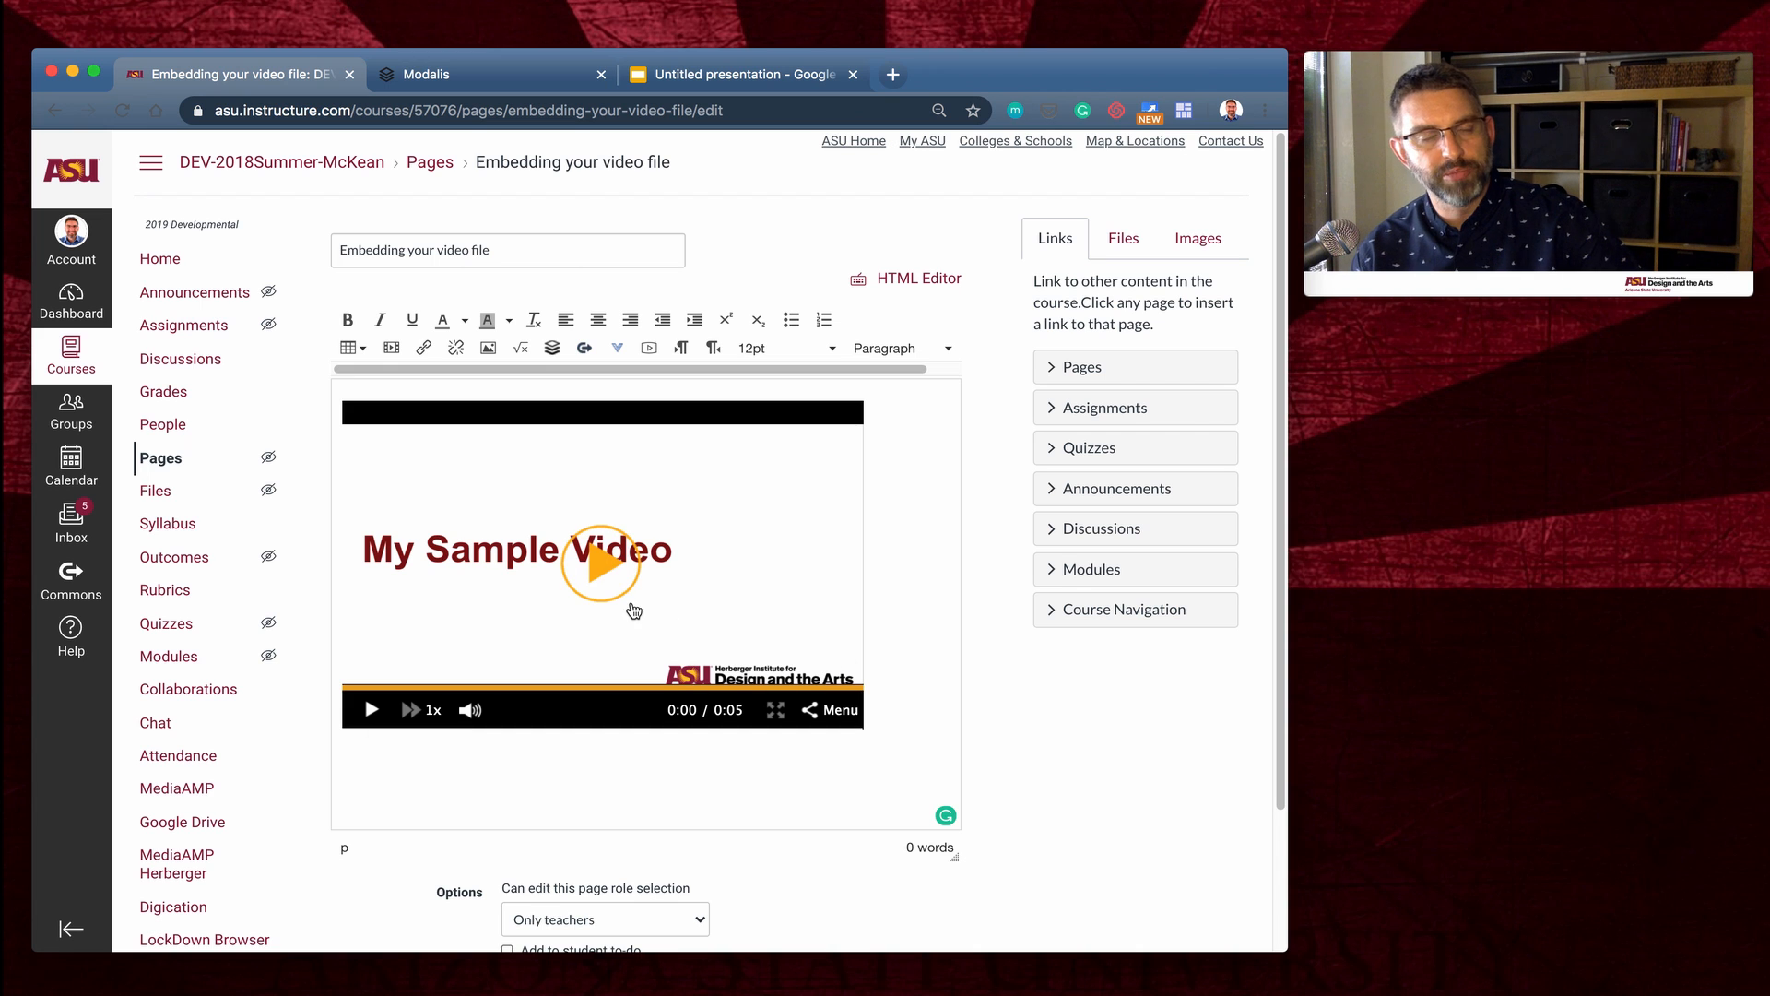
click(881, 688)
key(BackSpace)
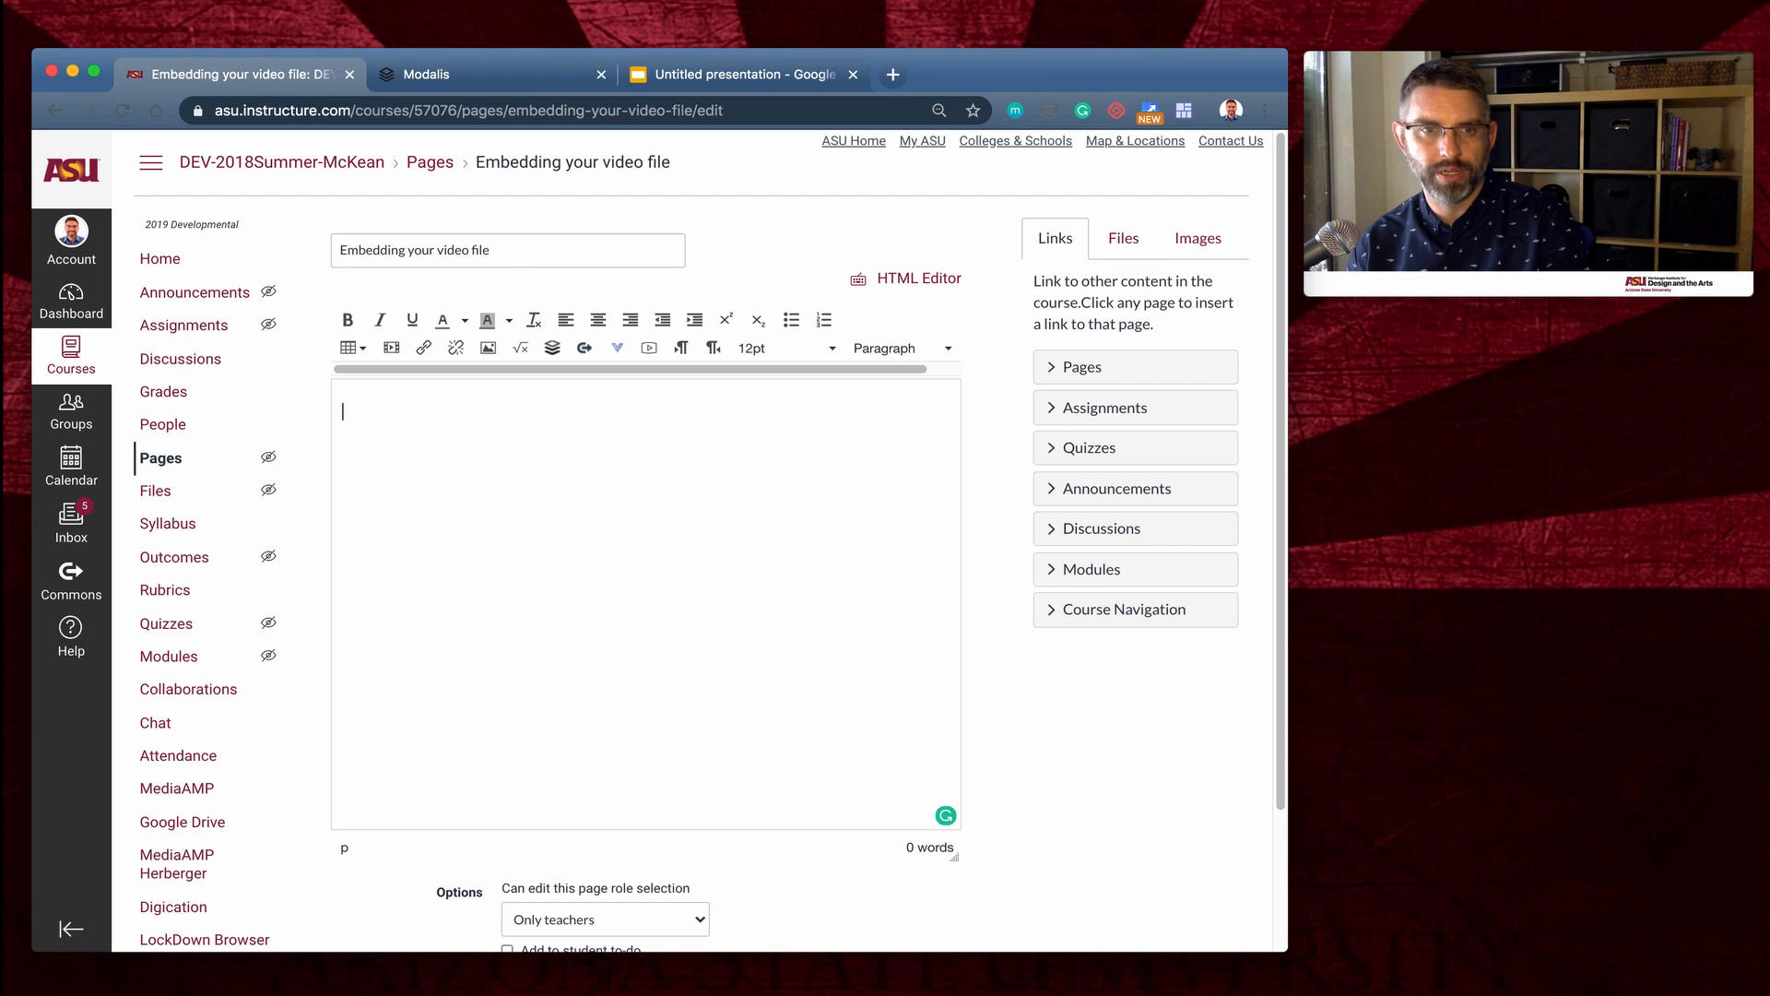
- Start a new media embed in the page body and paste the copied iframe code as its embed code
click(391, 350)
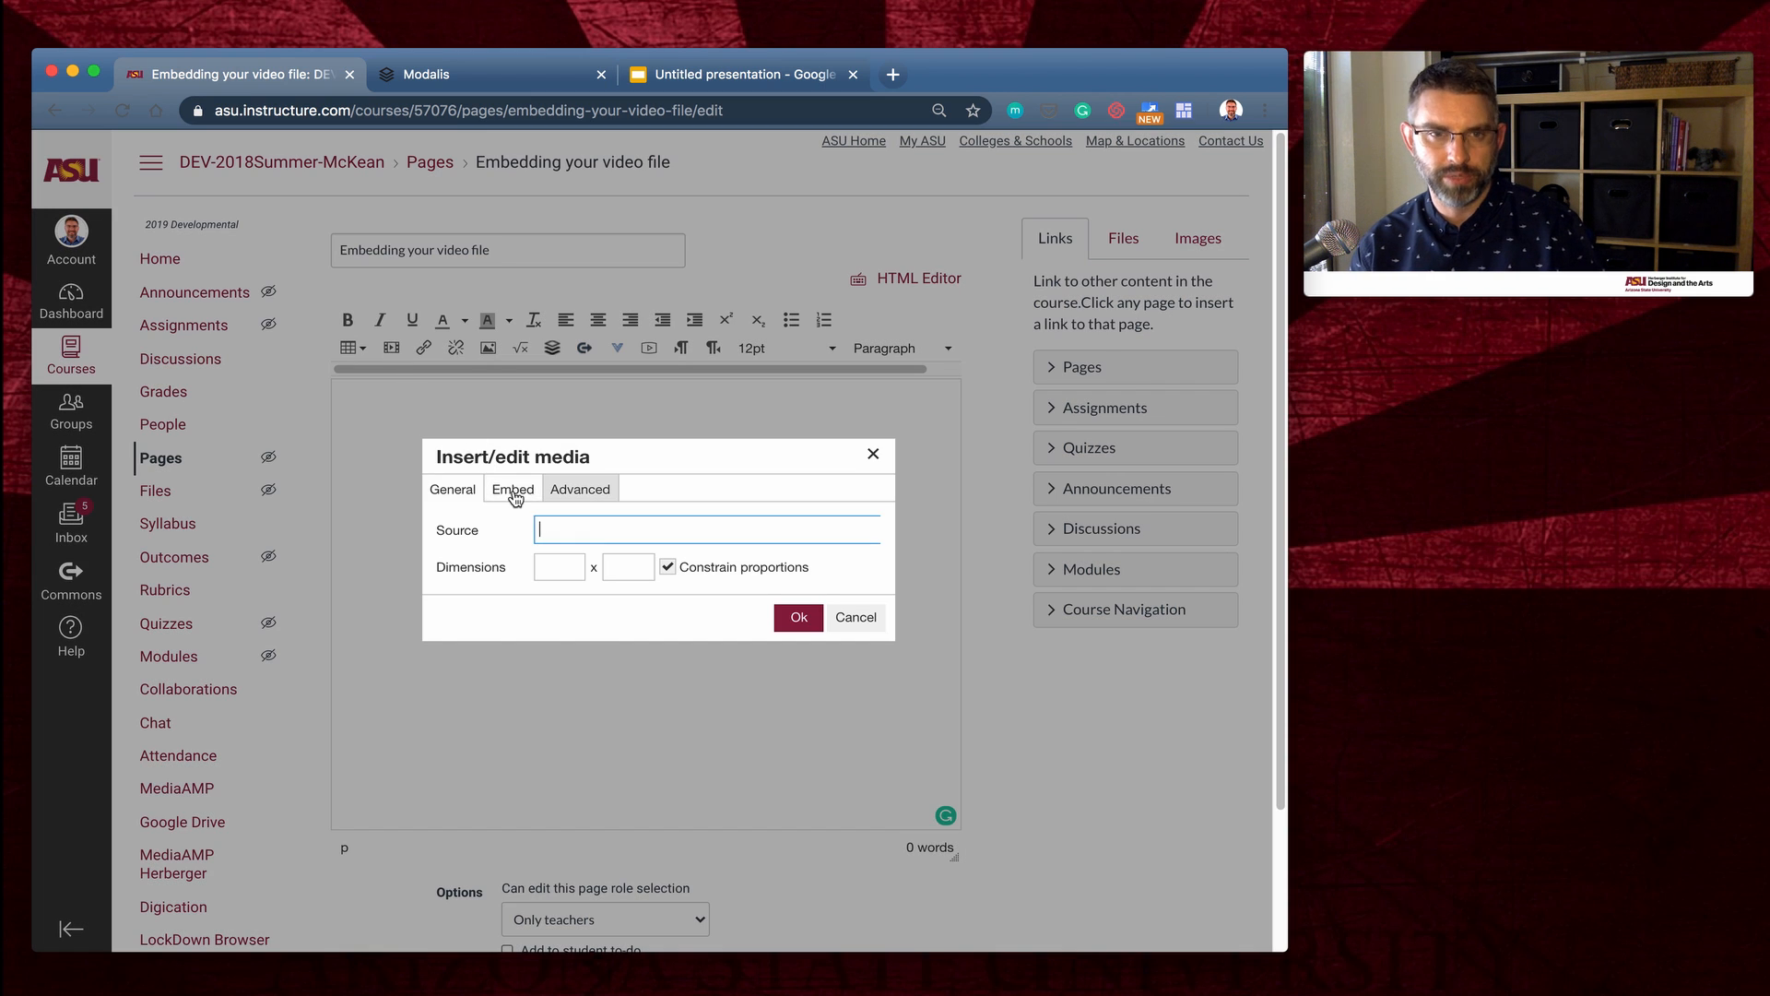
click(515, 495)
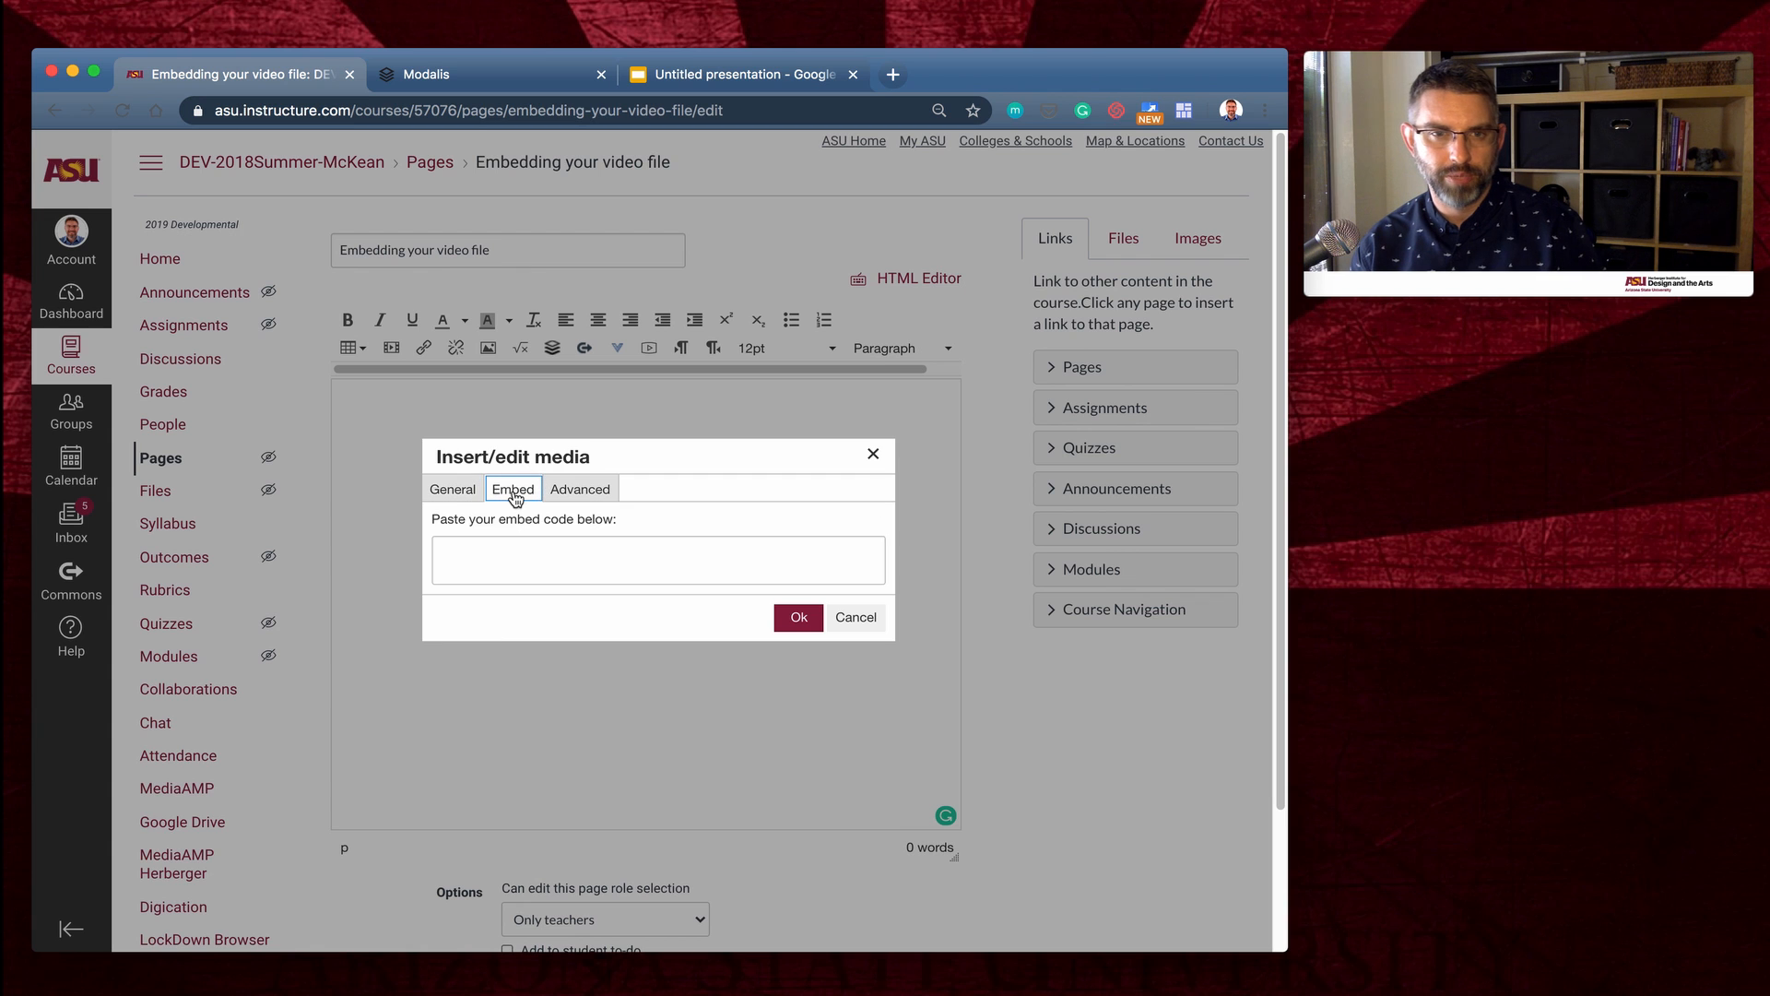
click(507, 554)
right_click(510, 557)
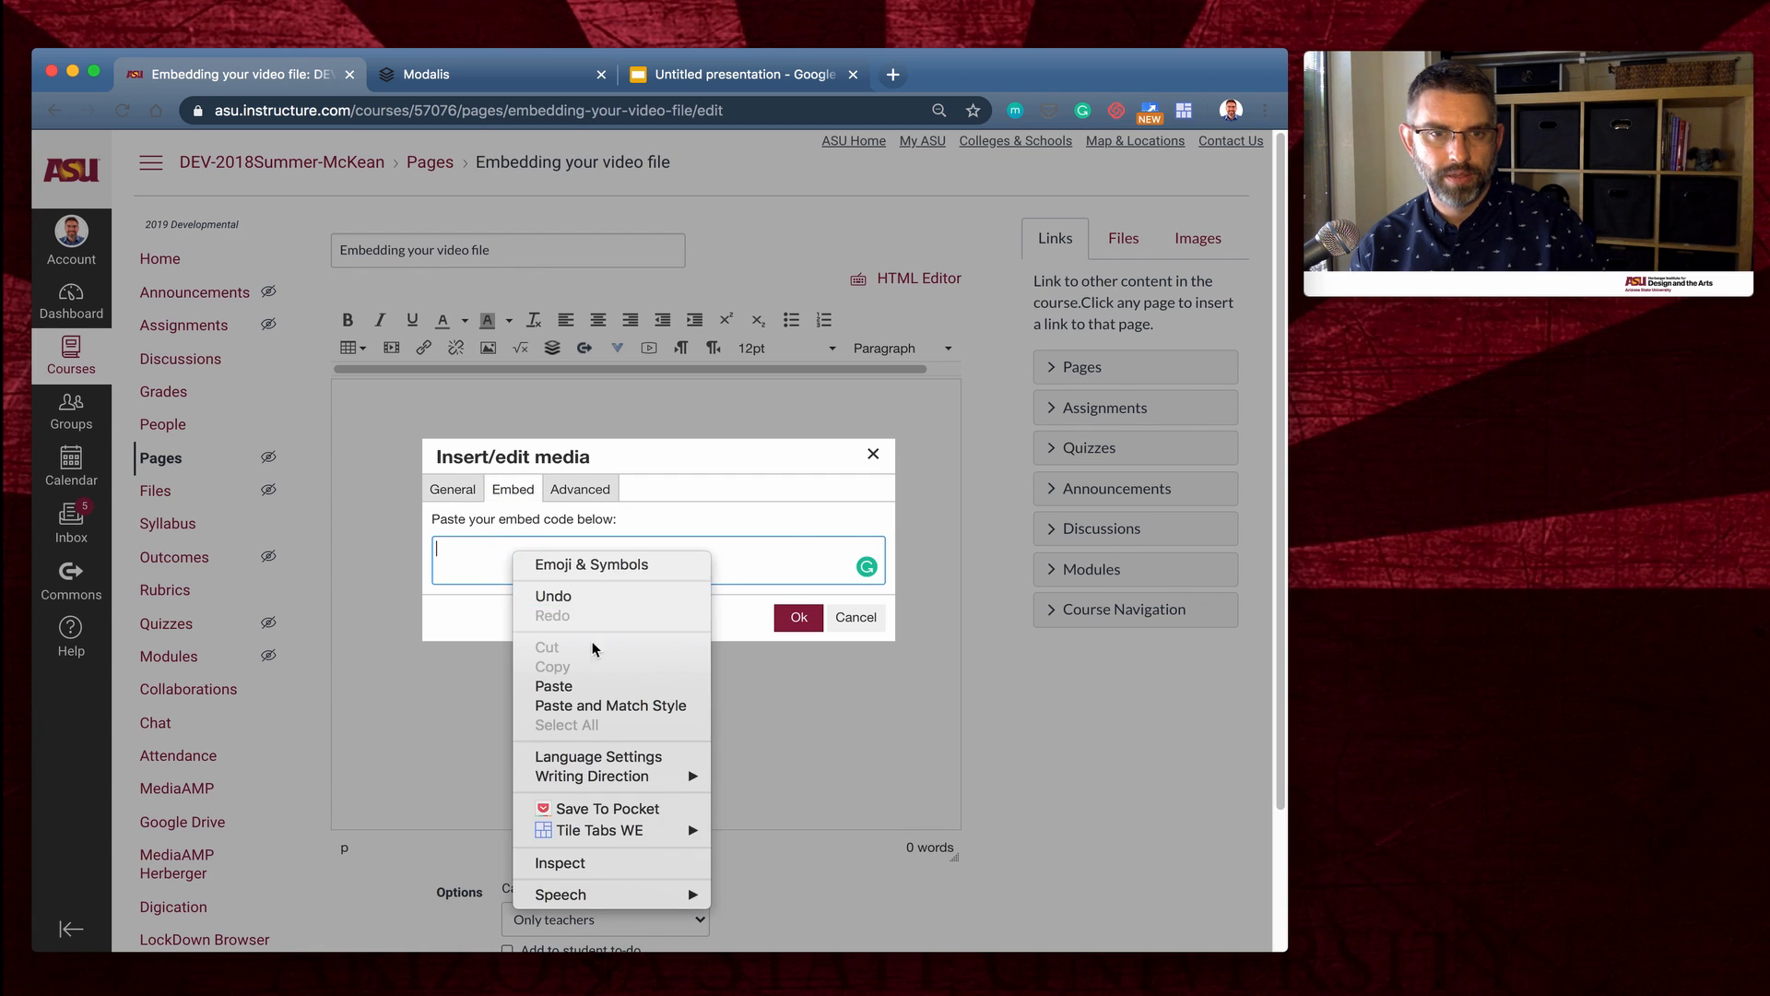
click(565, 684)
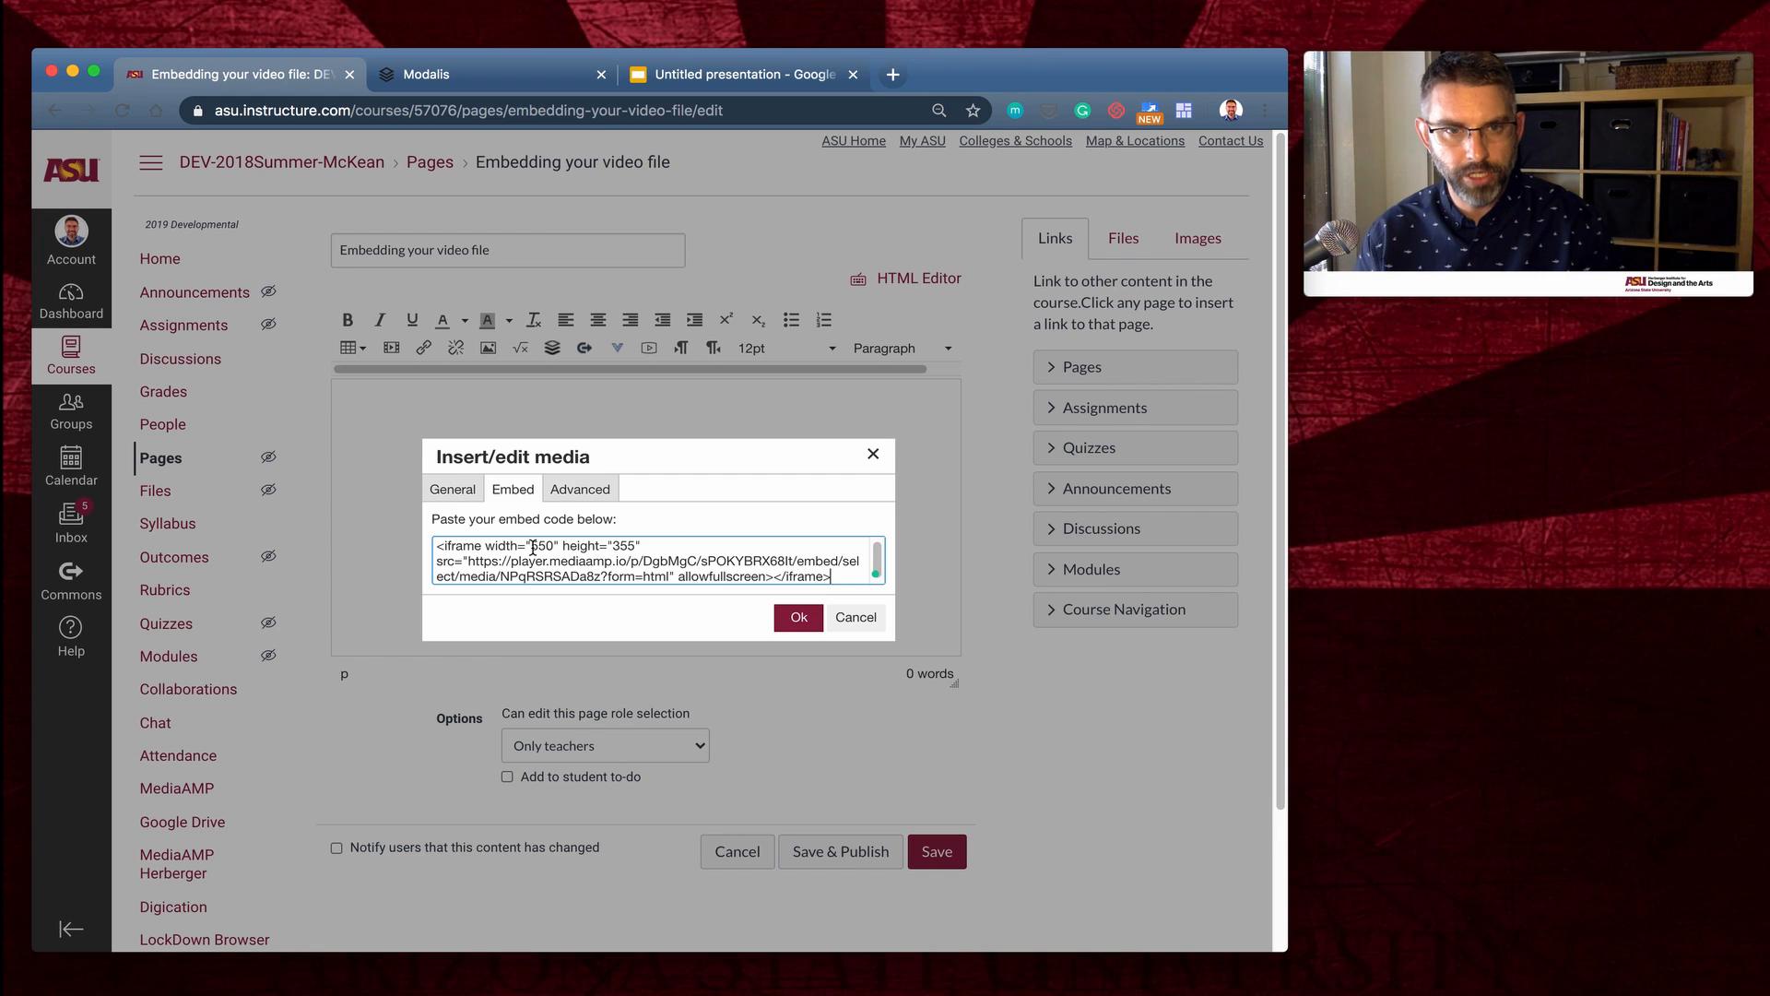
- Set the iframe's width to 300 and its height to 180 in the pasted embed code
double_click(537, 547)
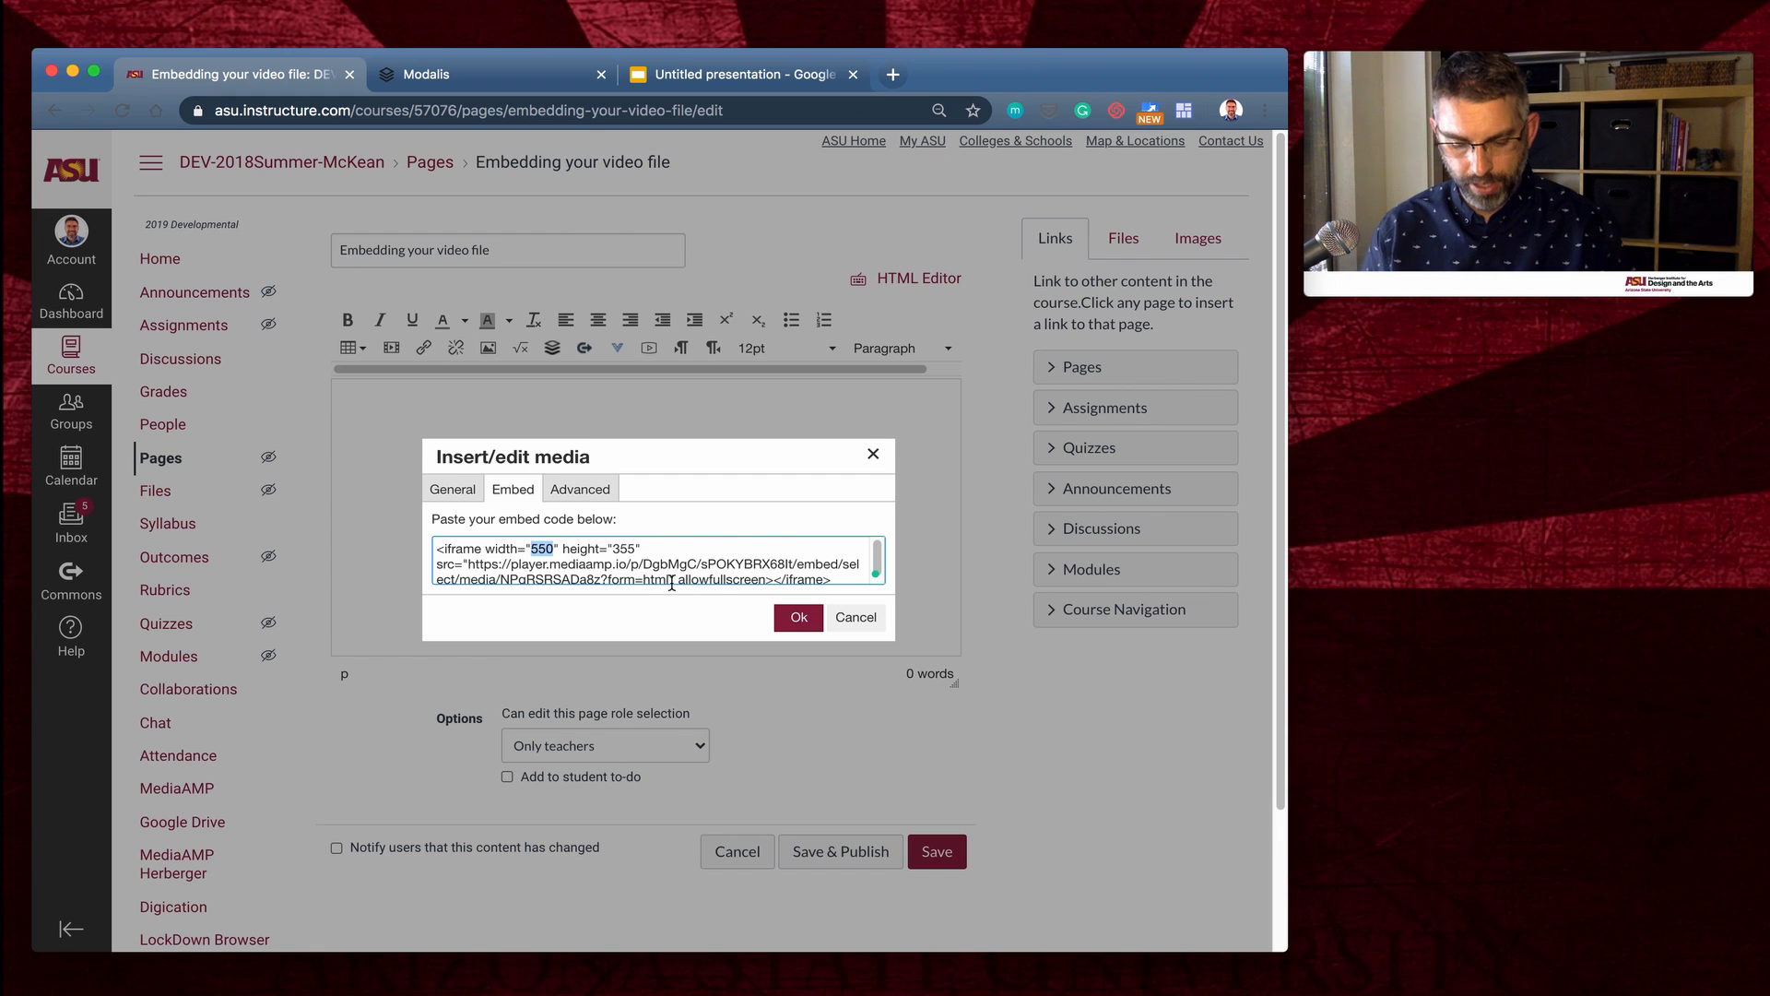
text(300)
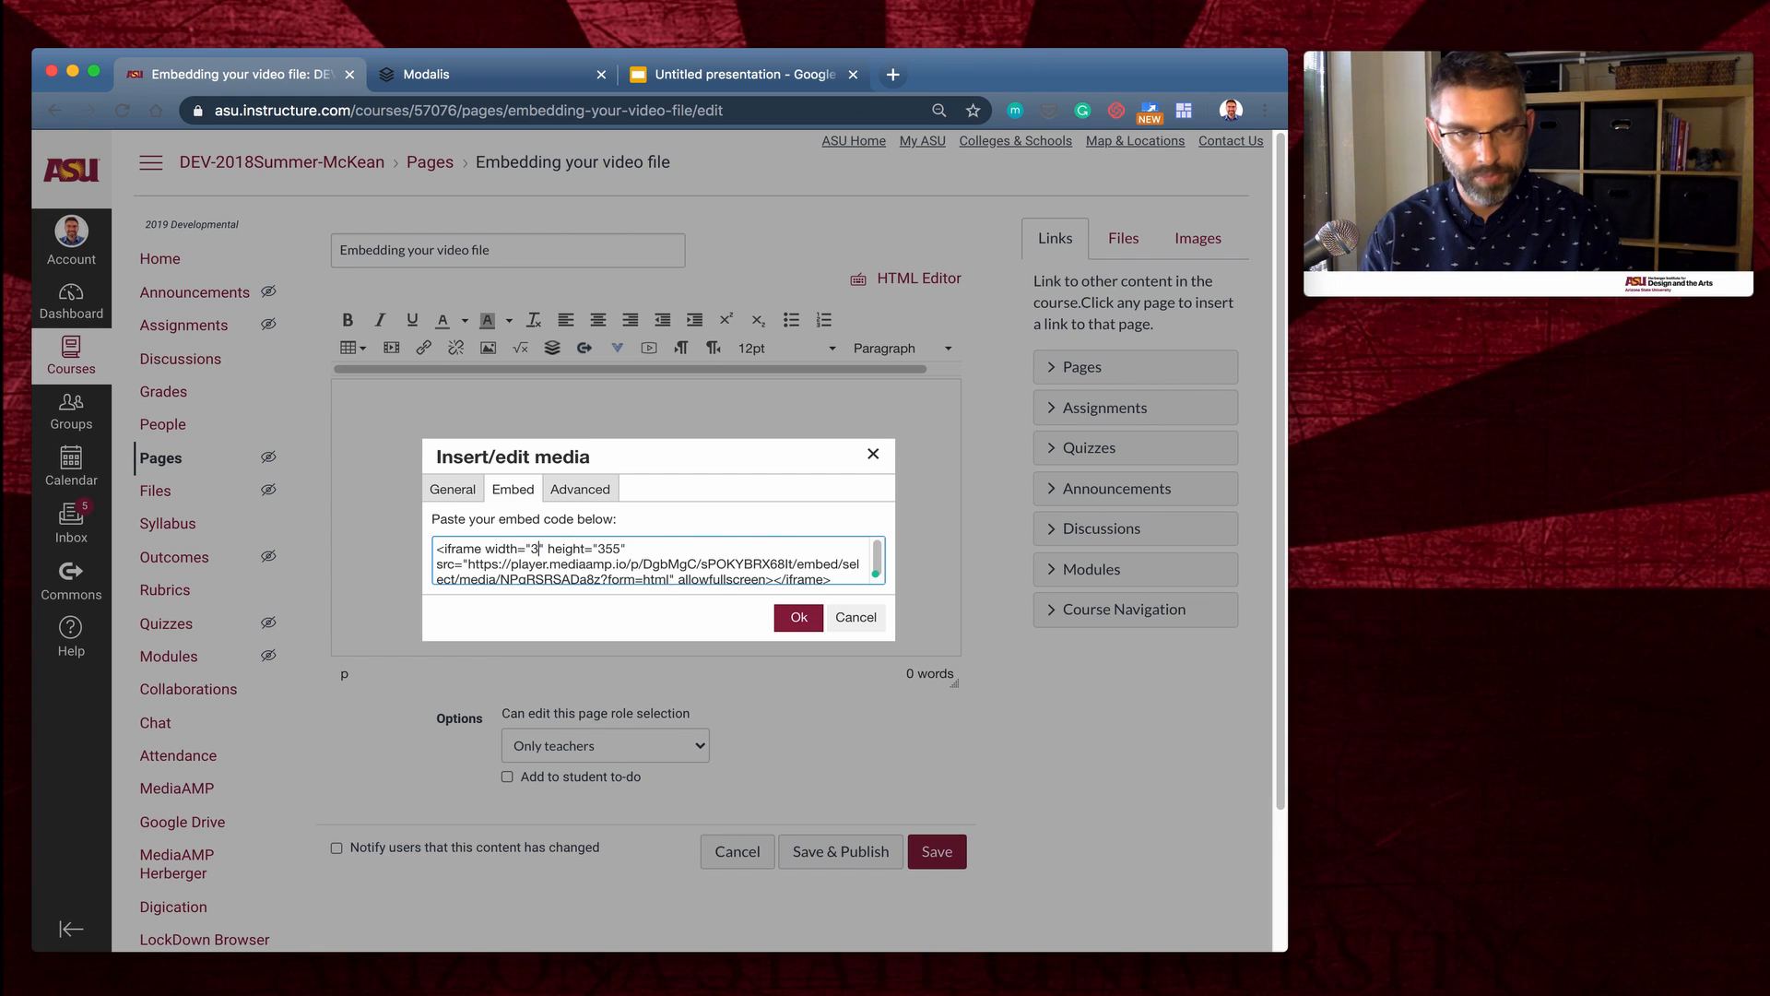
double_click(627, 550)
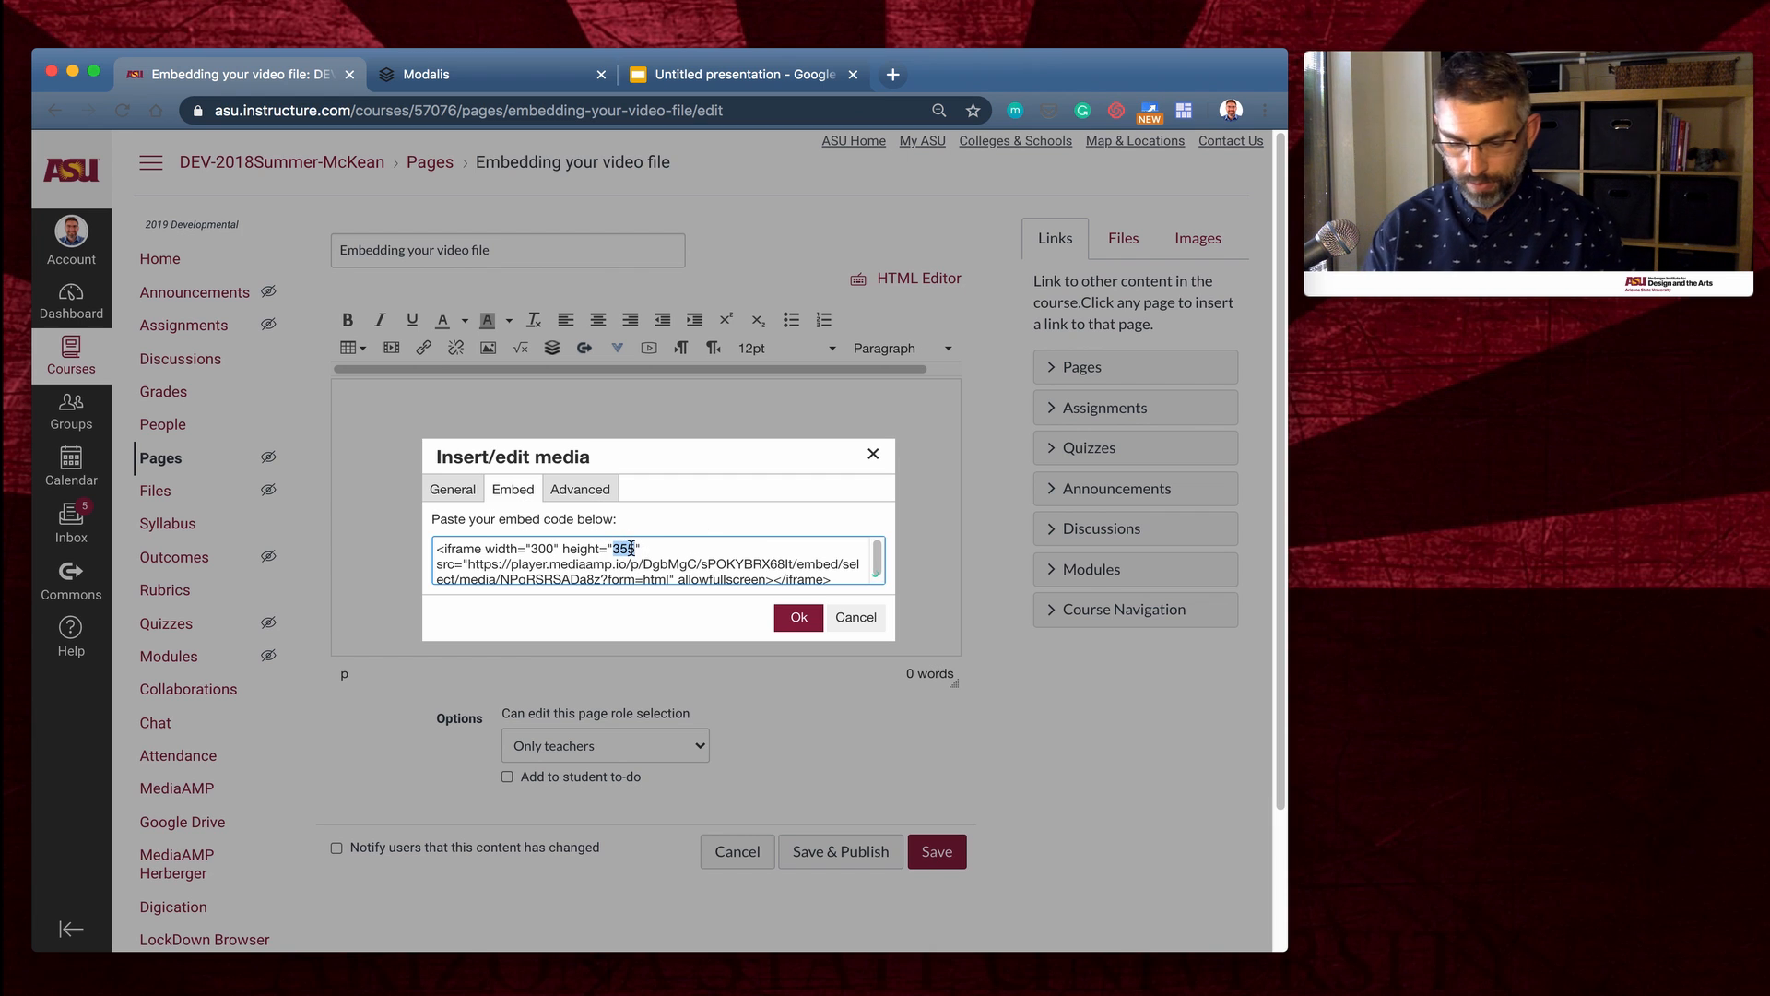
text(180)
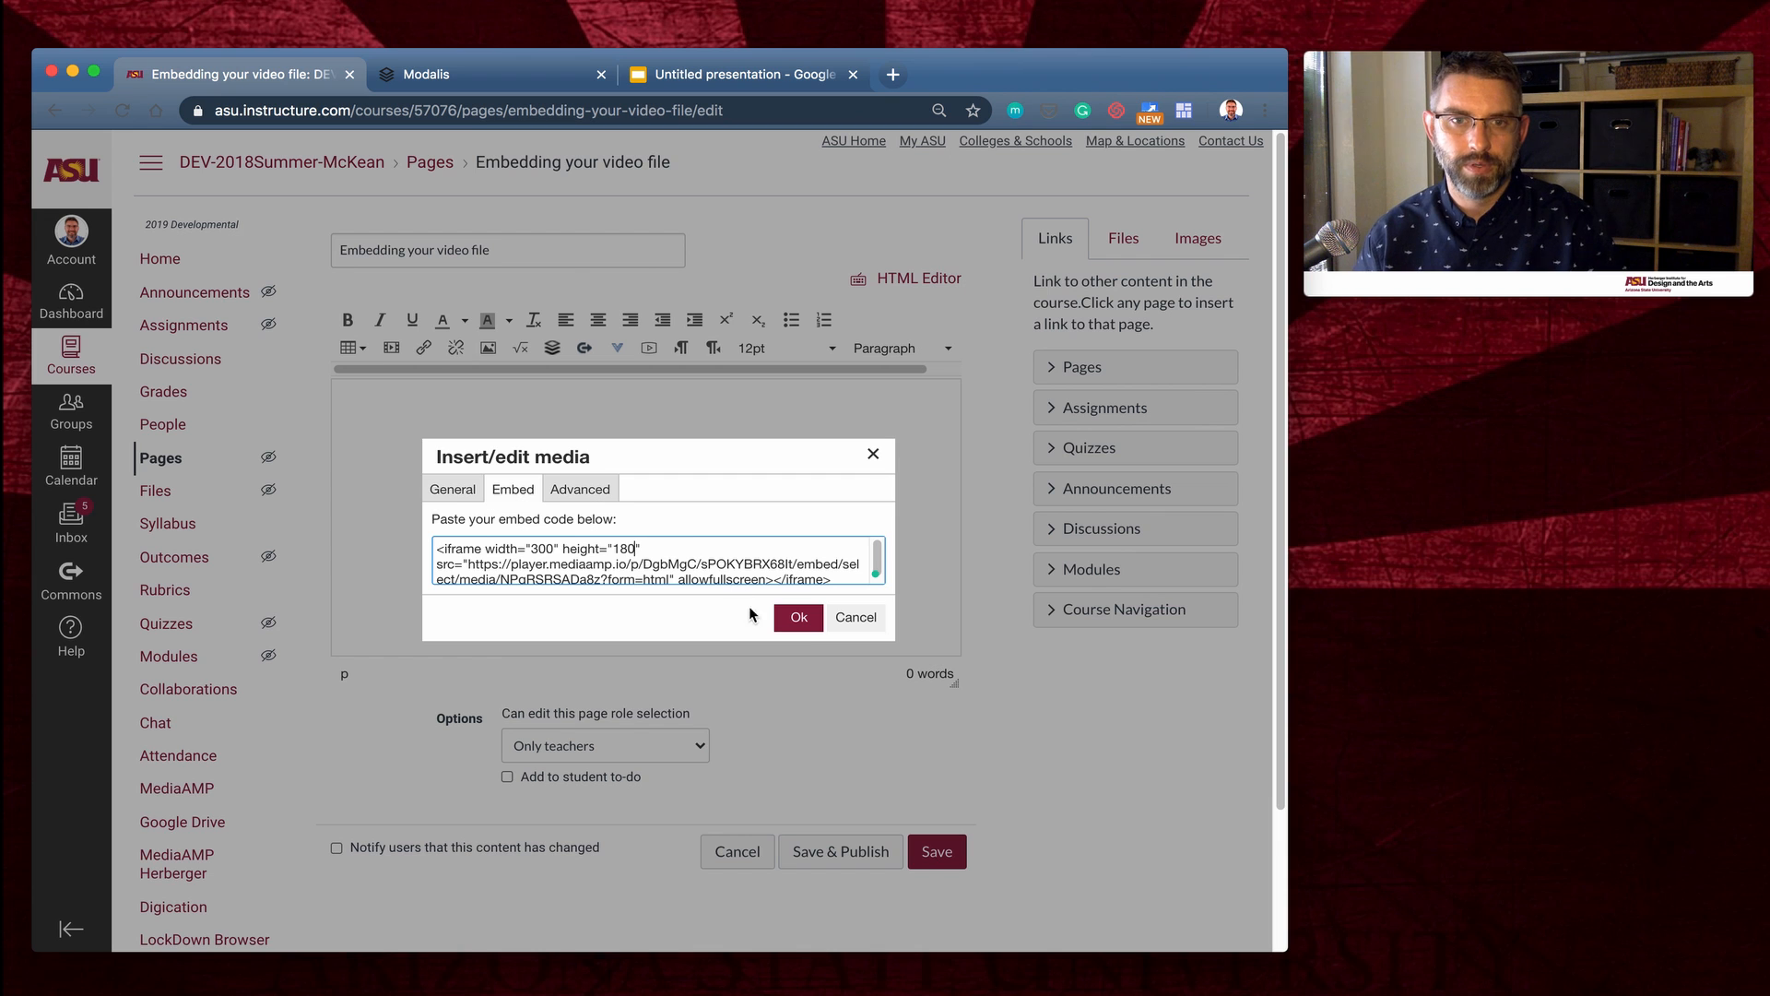
- Insert the 300 by 180 version of the video into the page body
click(798, 617)
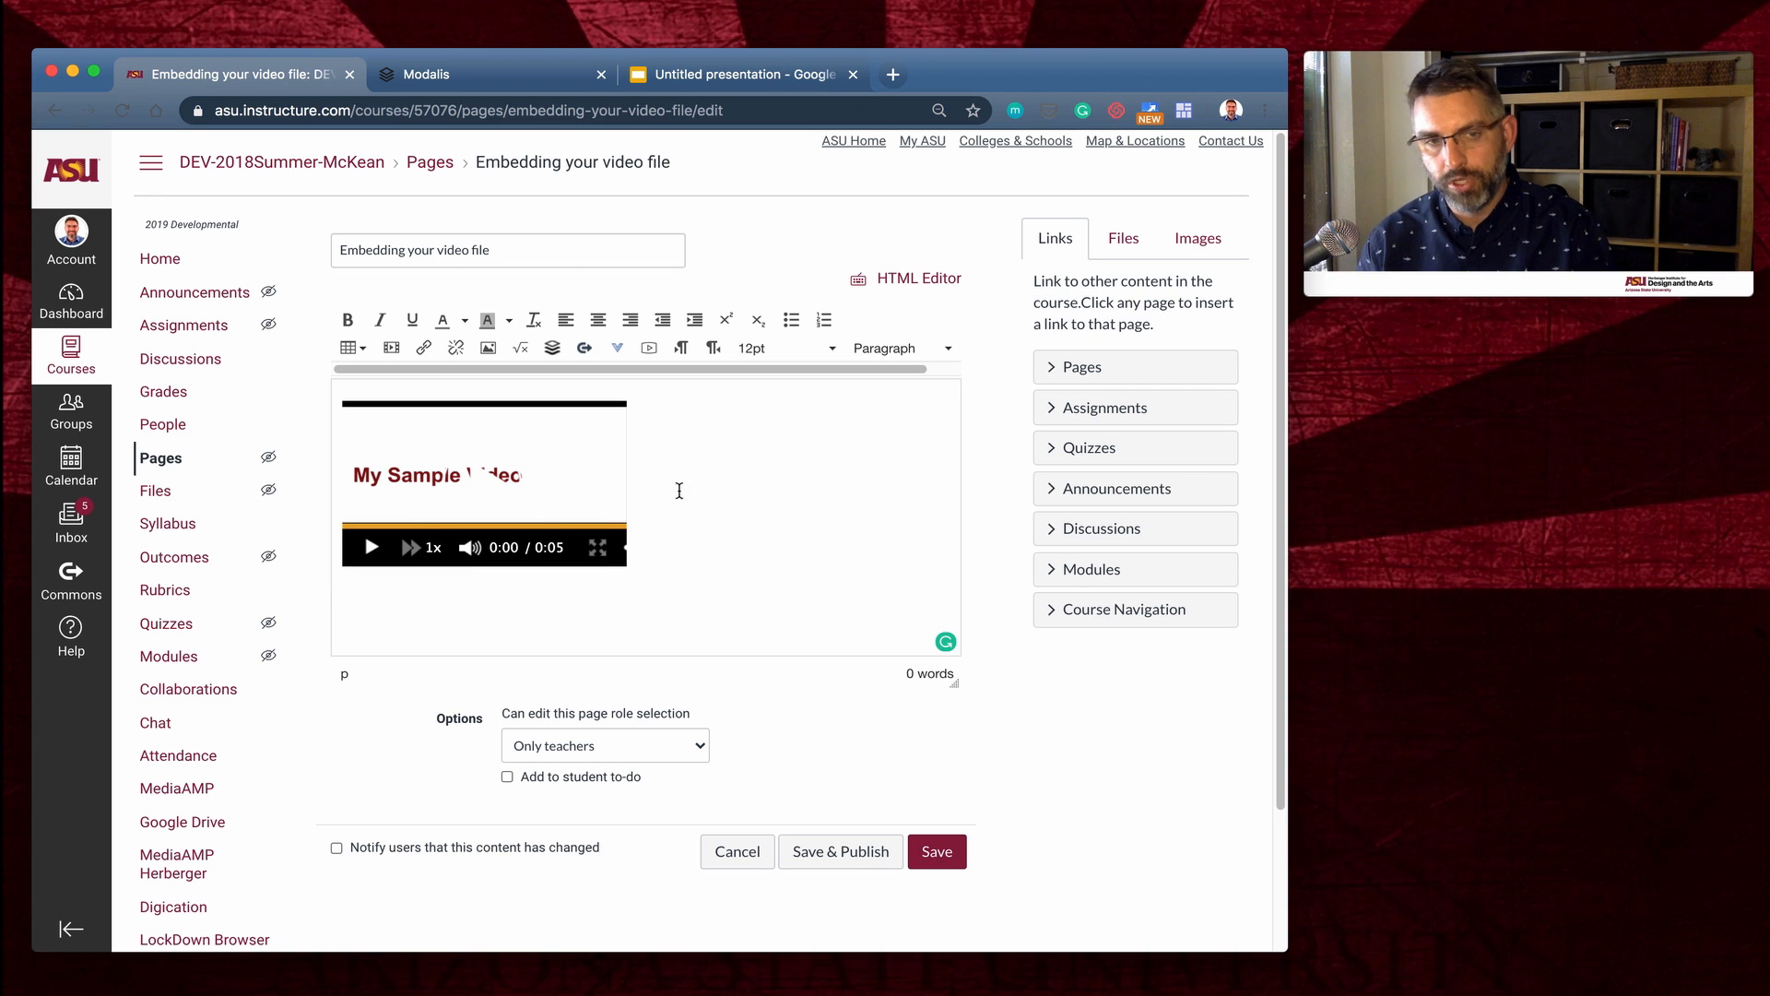
mouse_move(531, 476)
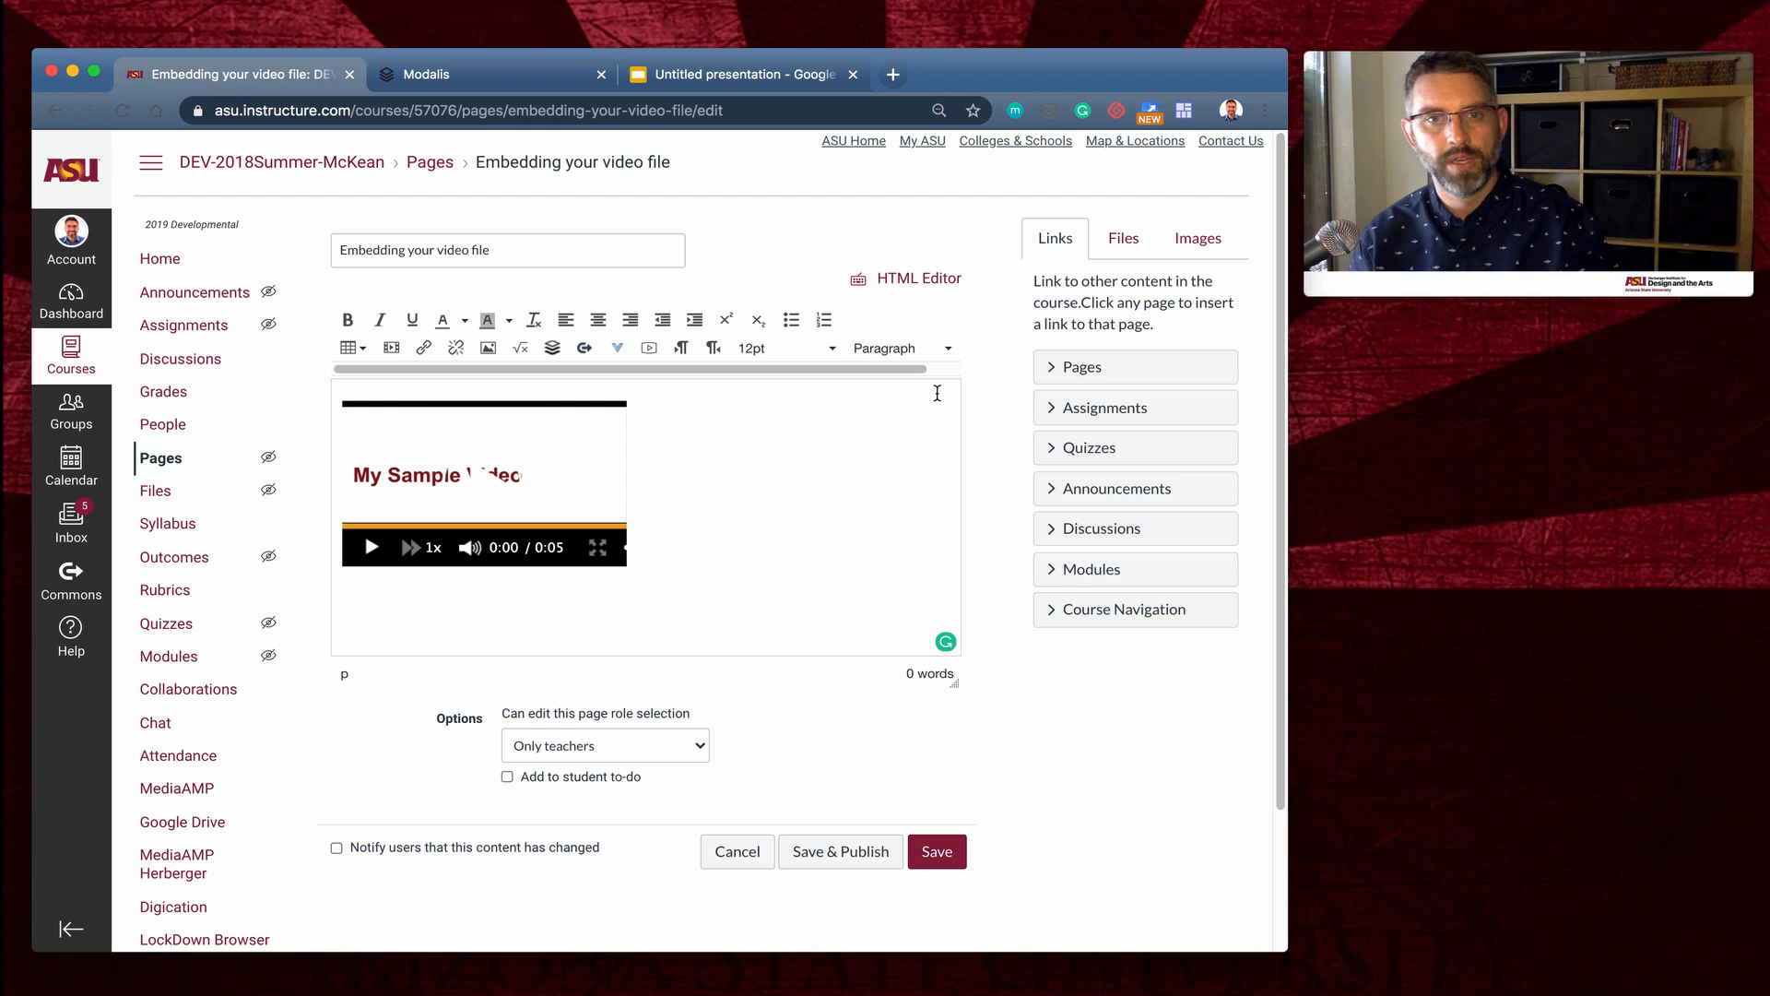
- Add the original 550 by 355 iframe embed code below the existing one in the page's HTML and save the page
click(928, 288)
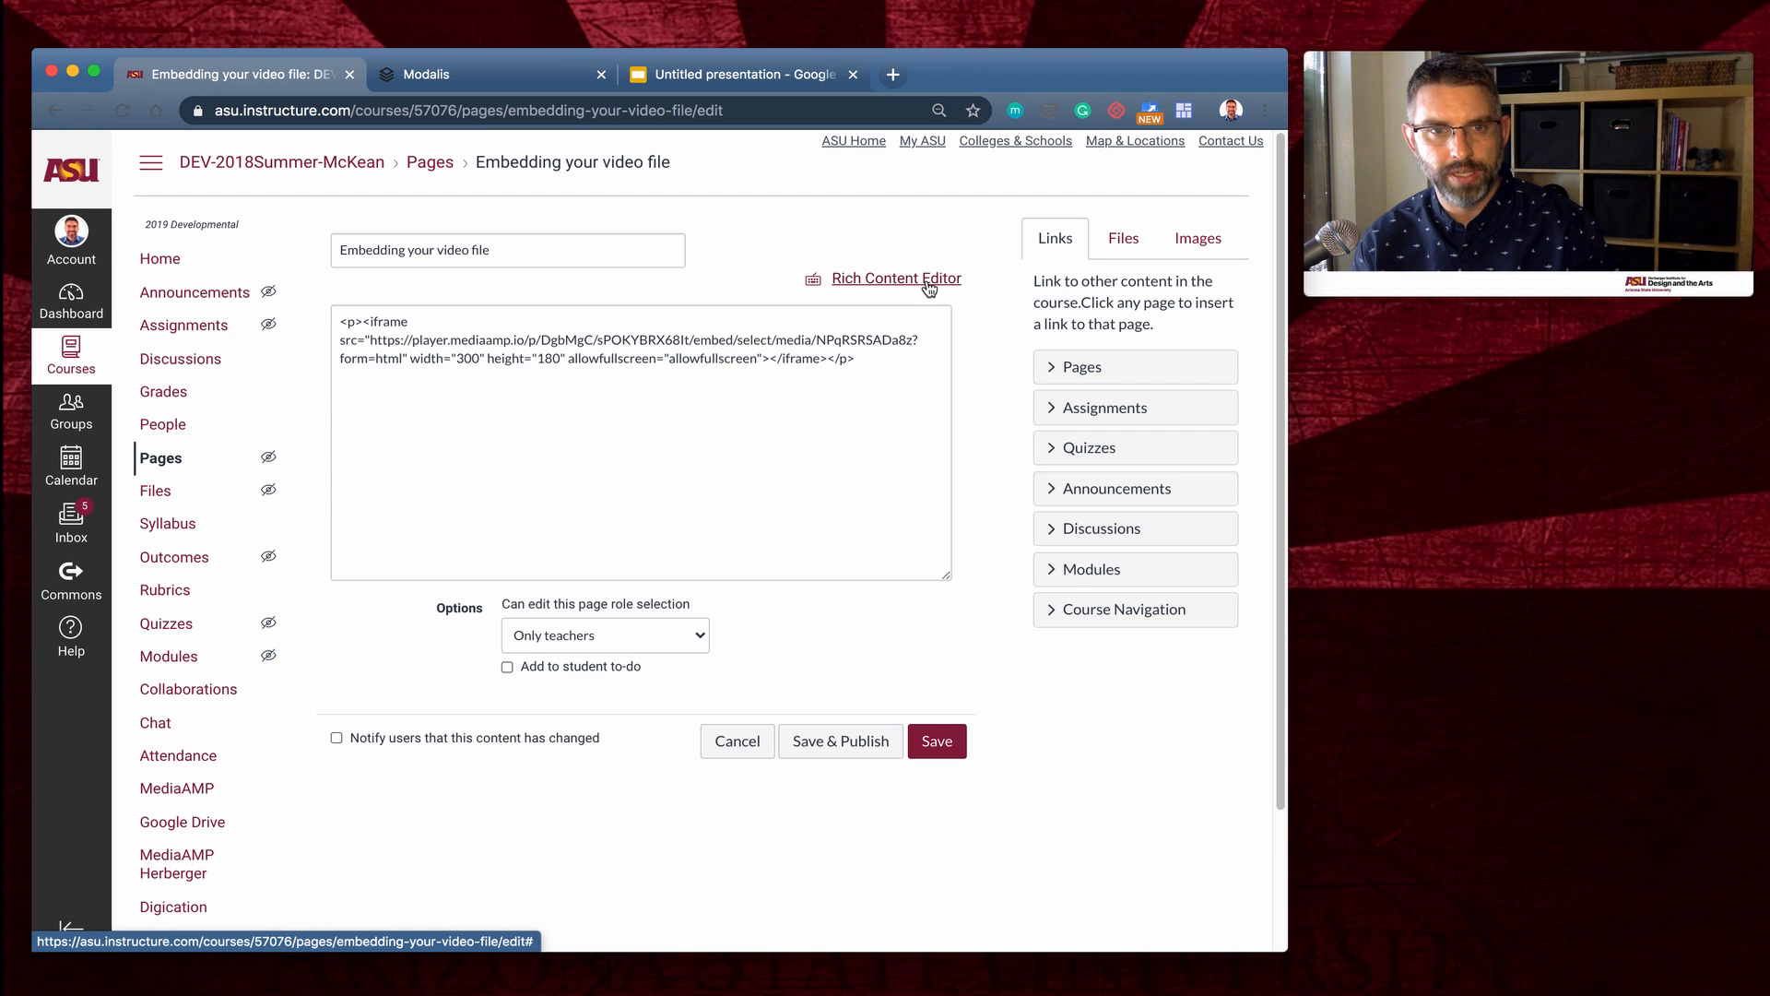
click(881, 359)
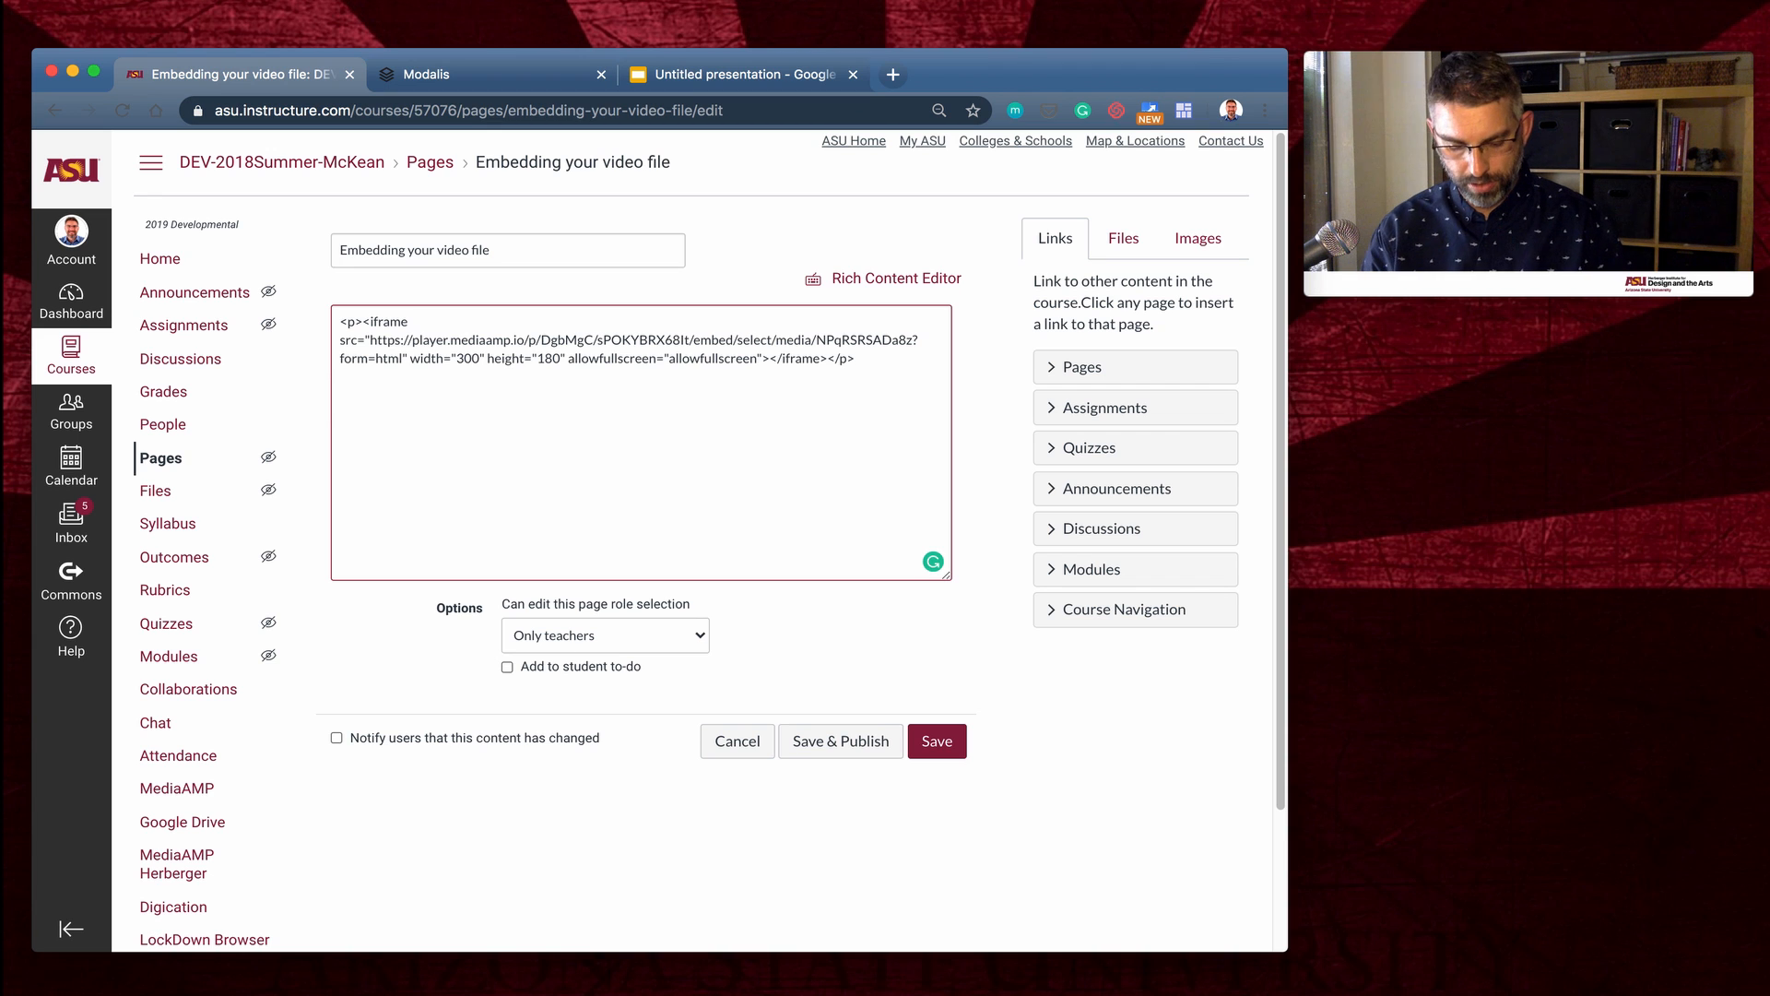
text(<iframe width="550" height="355" src="https://player.mediaamp.io/p/DgbMgC/sPOKYBRX68It/embed/select/media/NPqRSRSADa8z?form=html" allowfullscreen></iframe>)
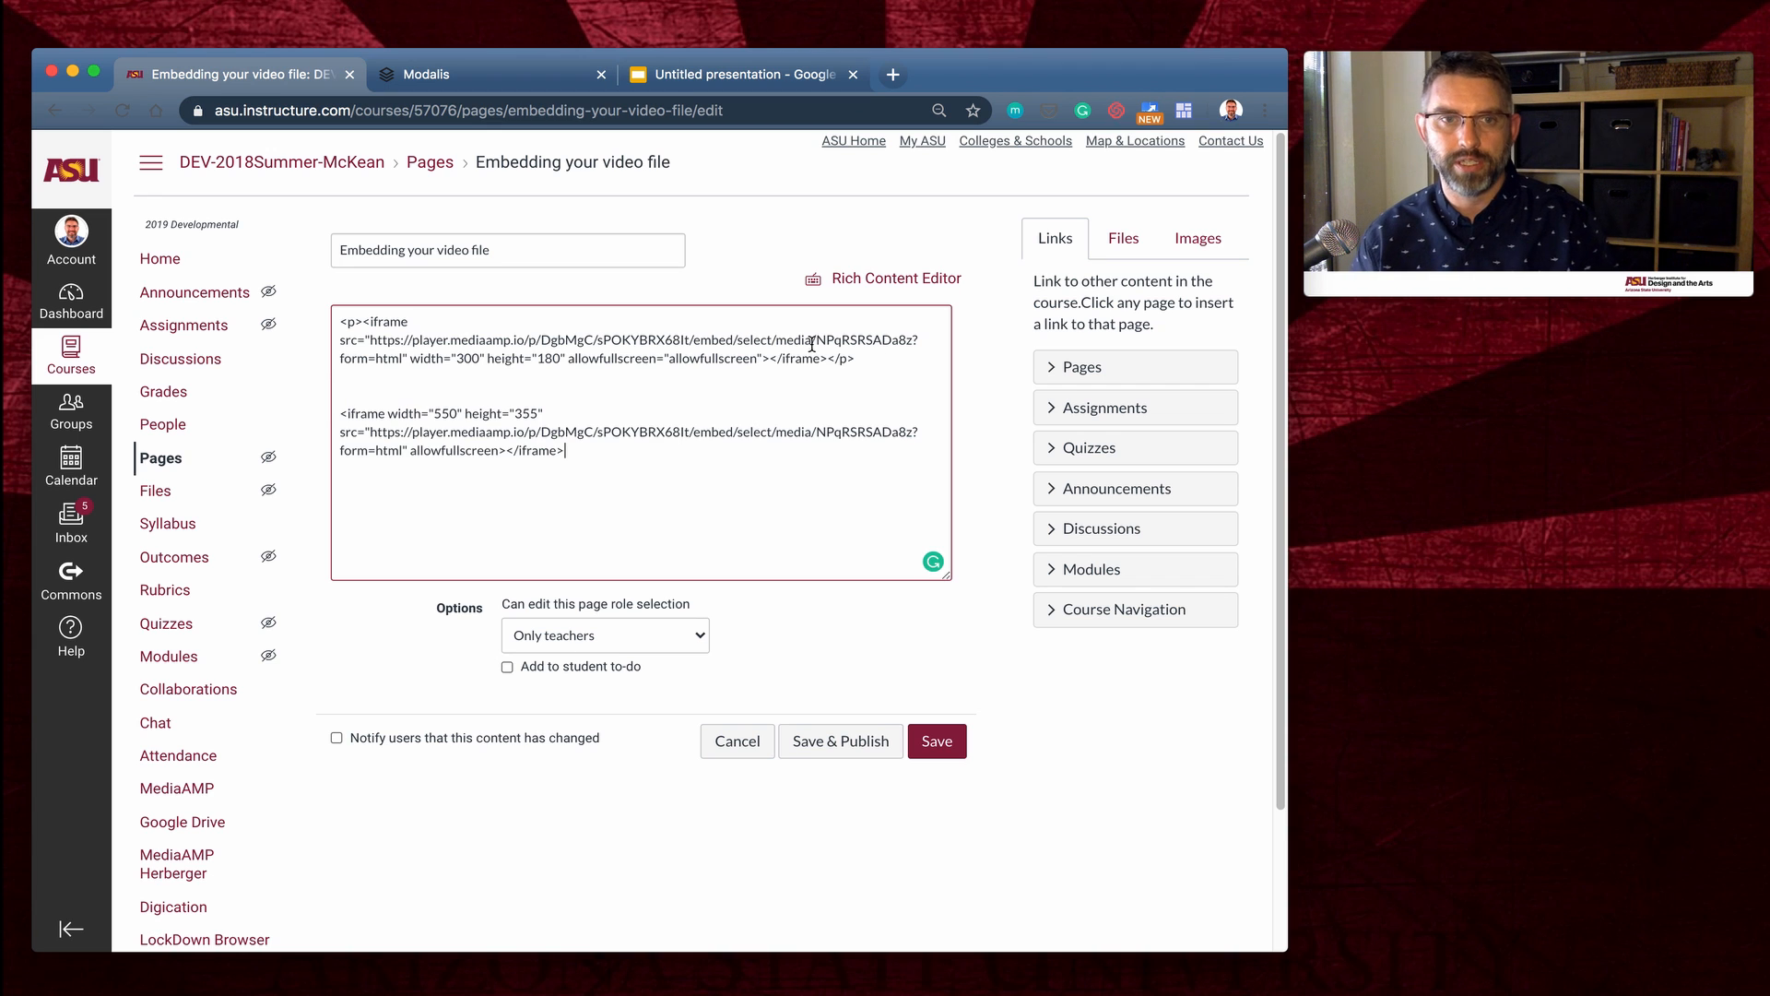
click(899, 279)
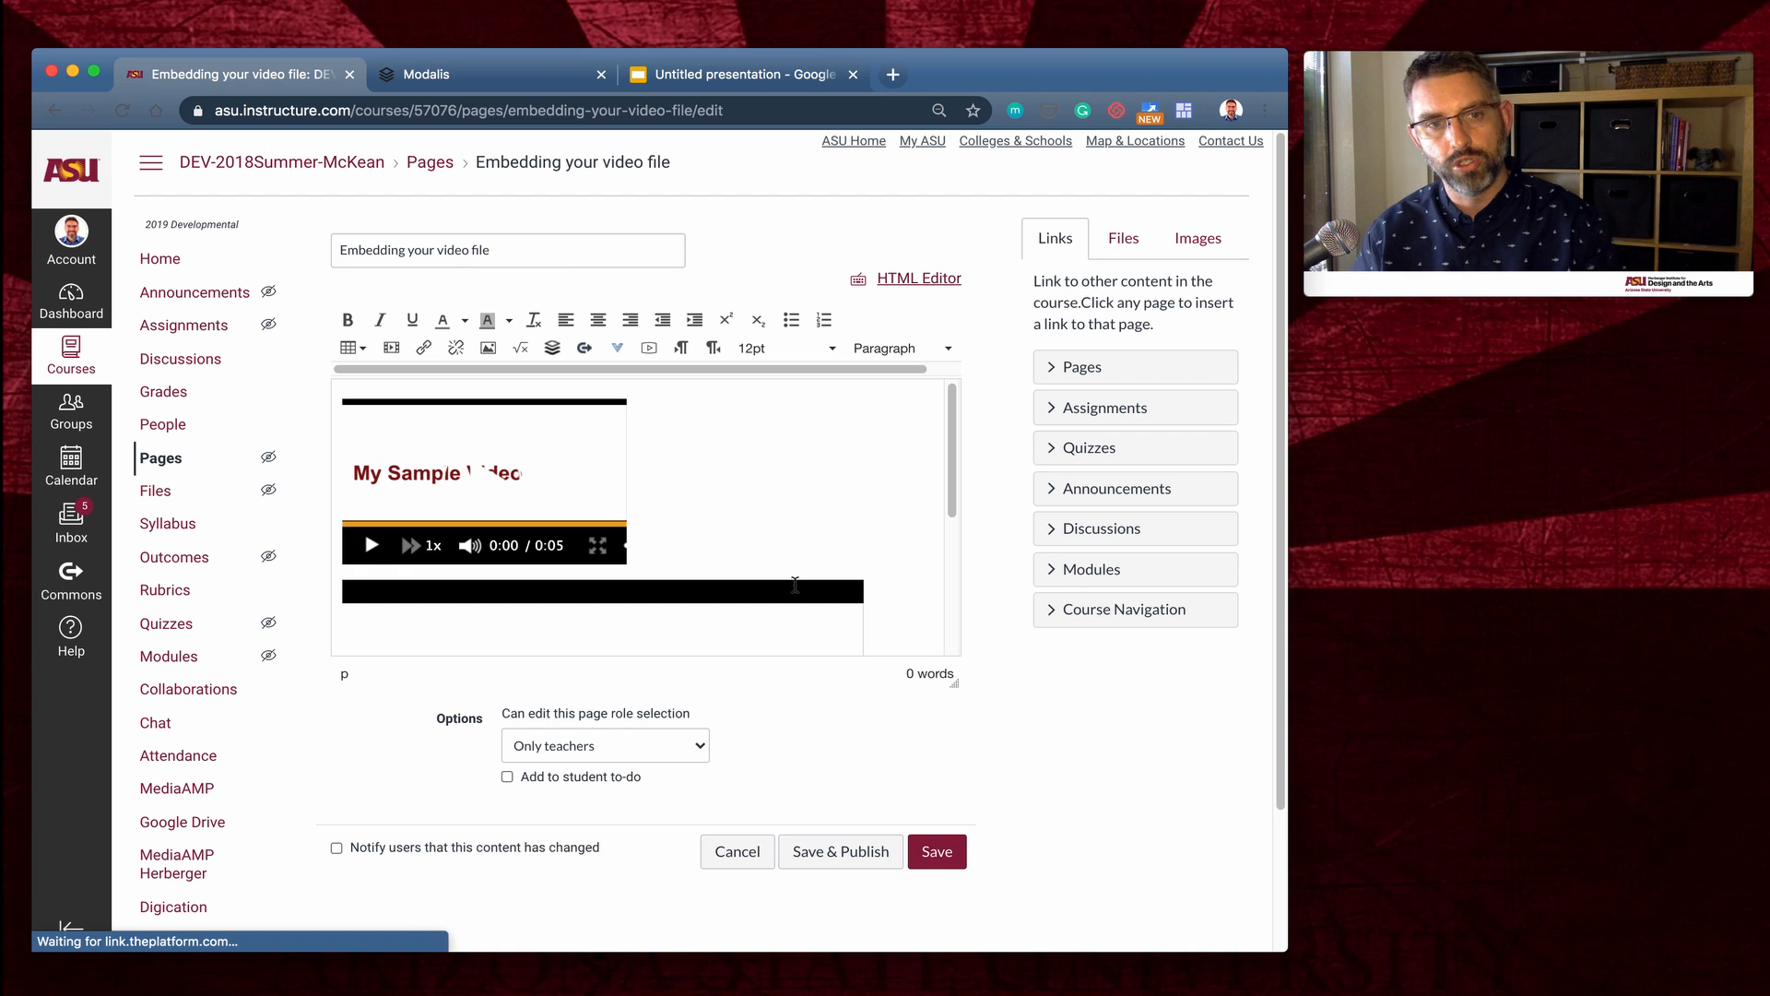
click(937, 855)
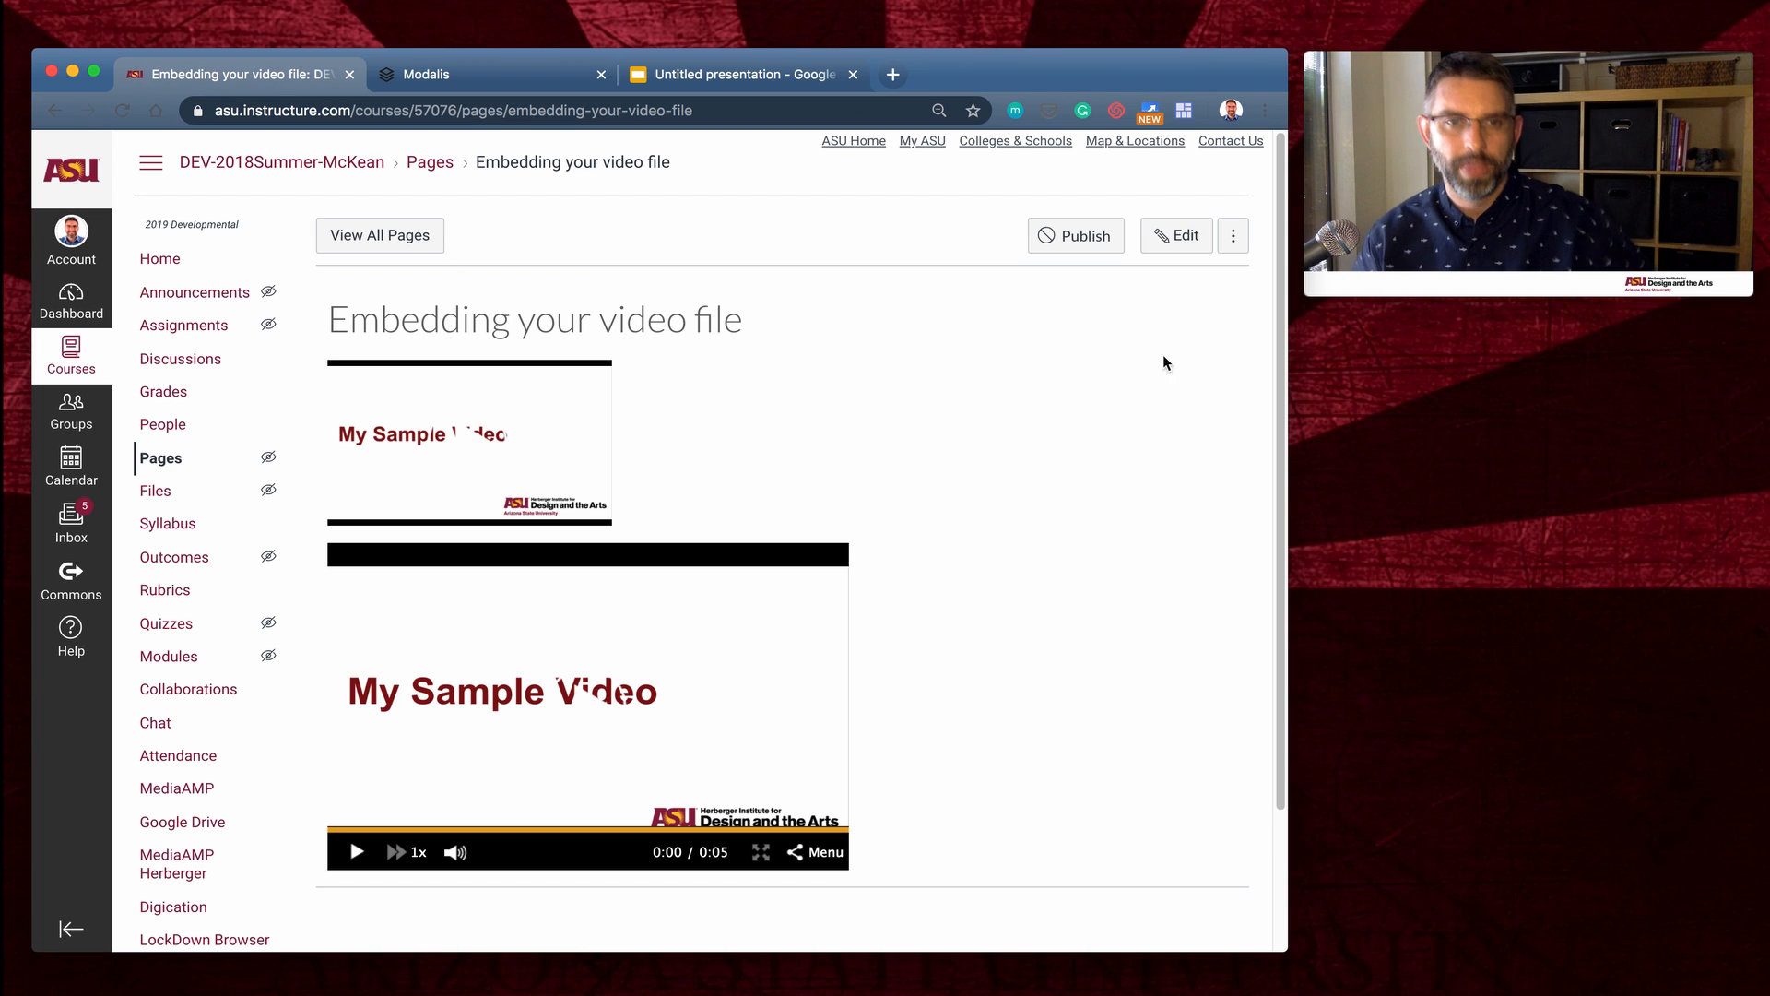
- Edit the page to replace the smaller video with "Watch the video below, then click next to see the quiz." and save it
click(1182, 238)
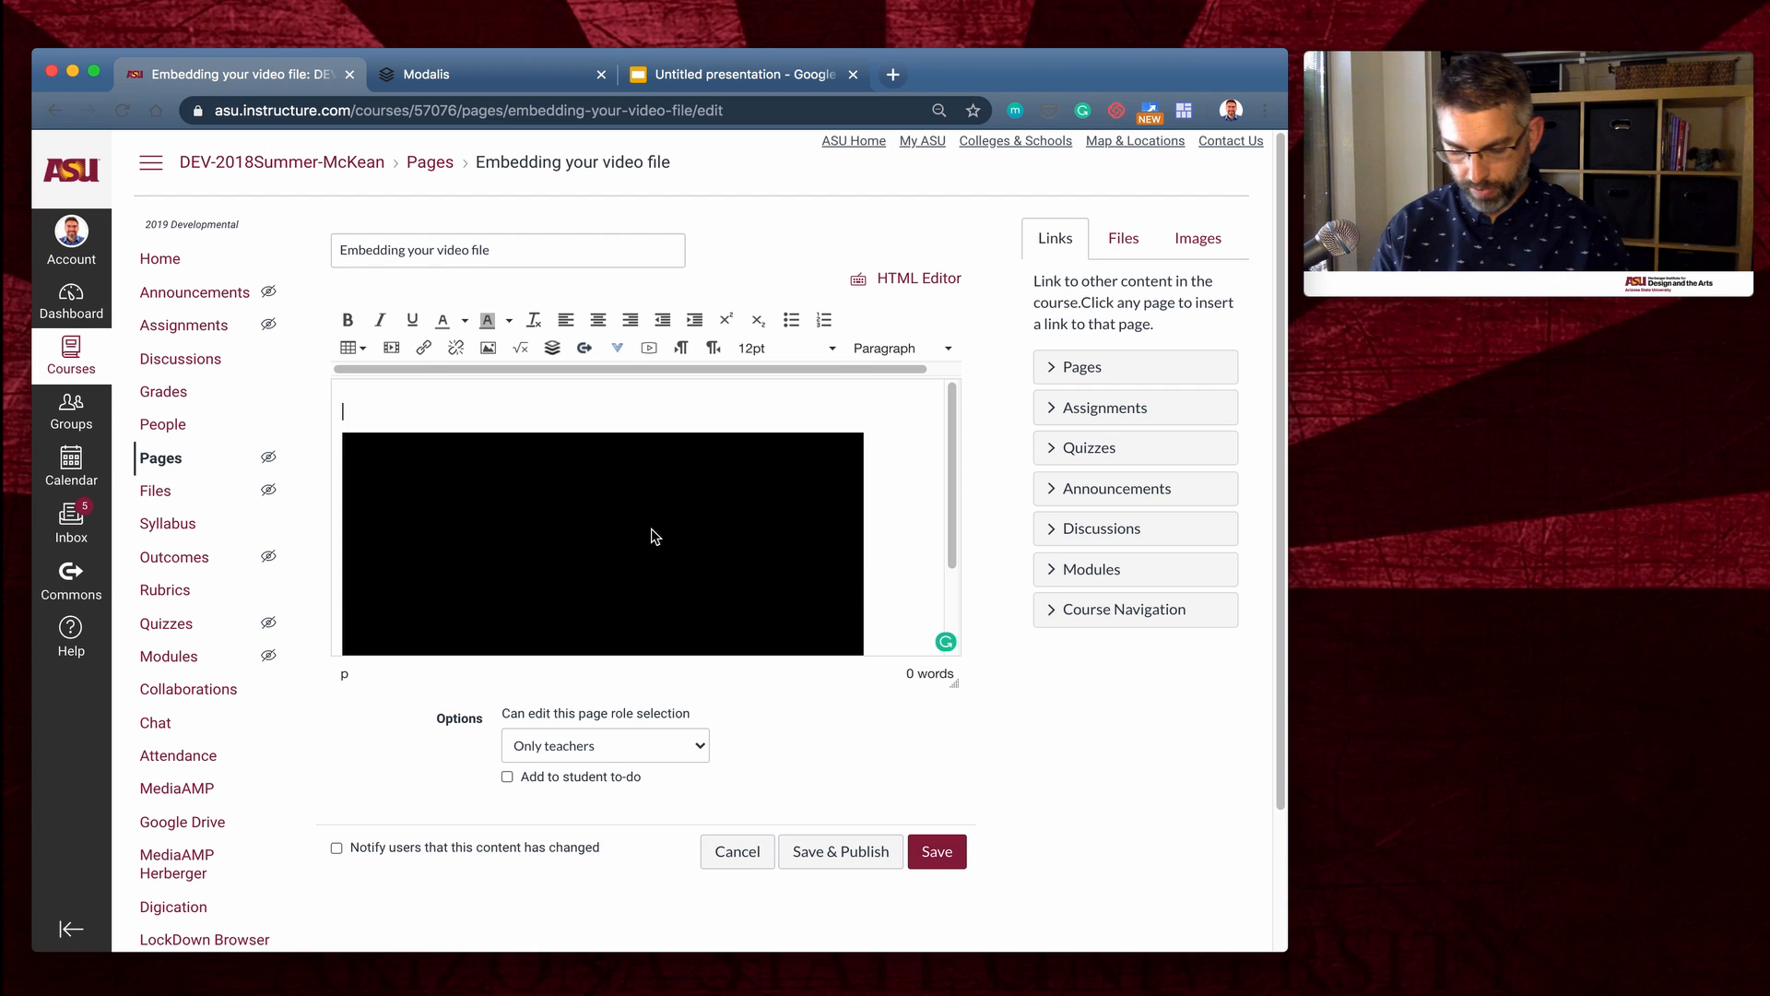
text(Watch t)
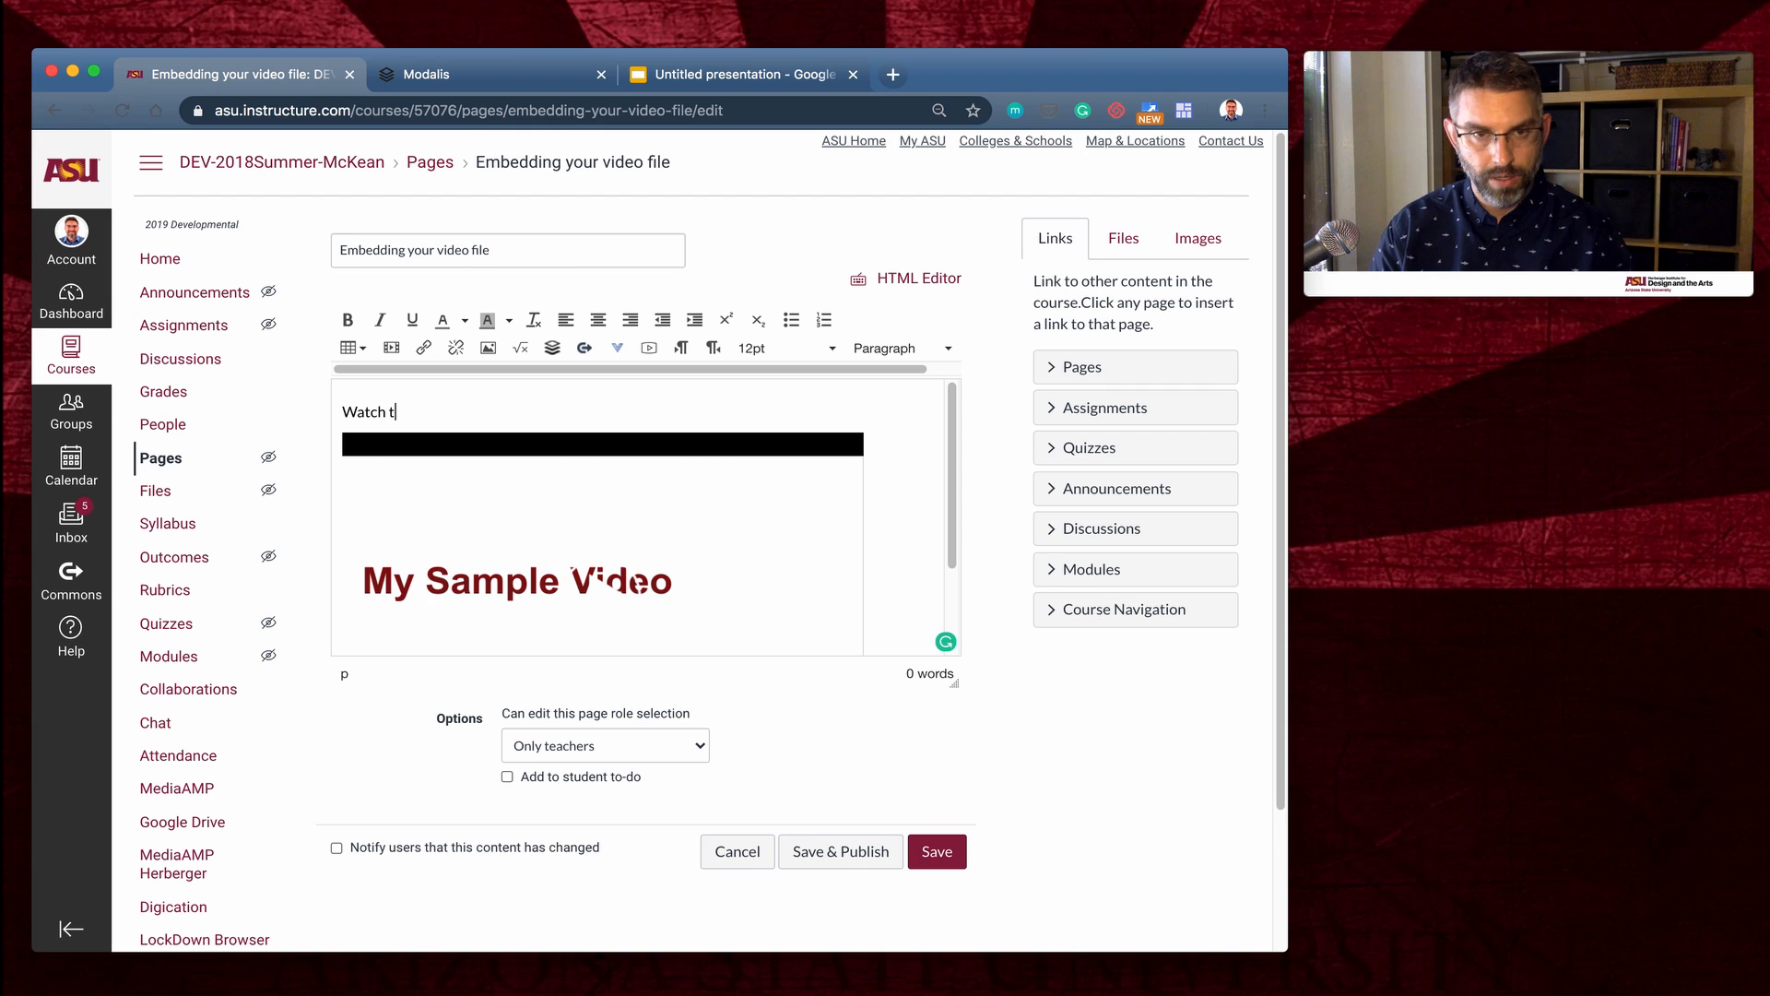
text(he video b)
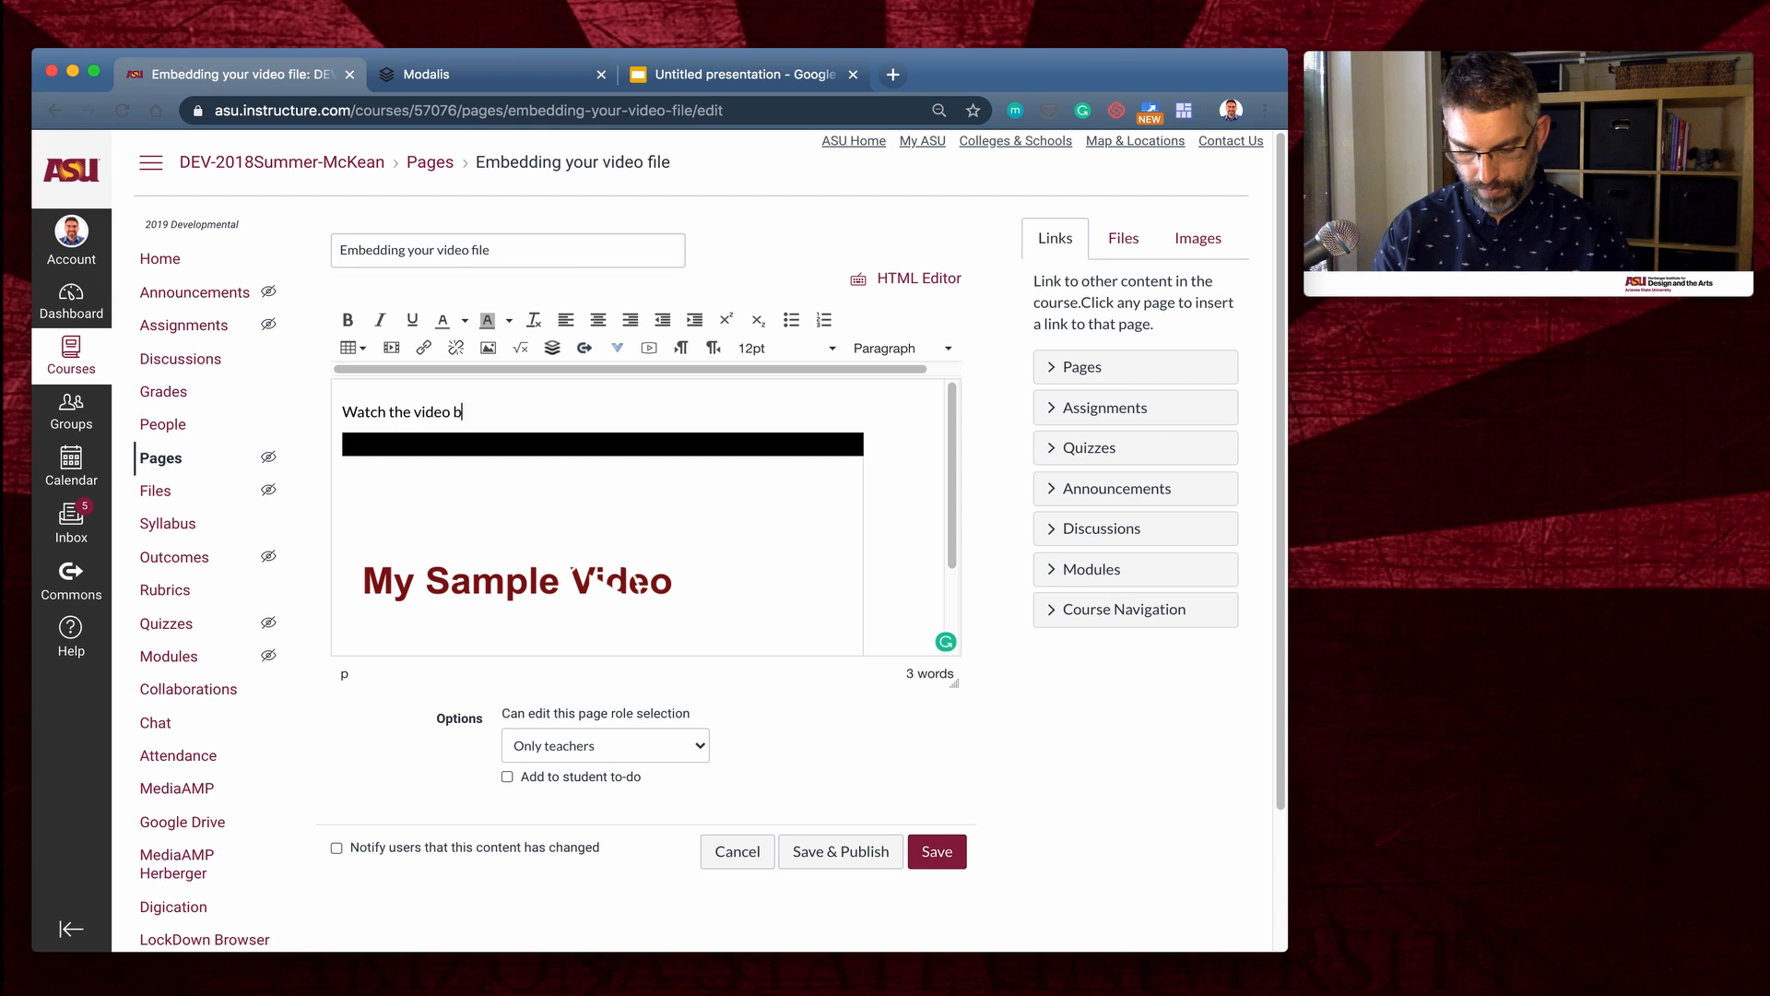
text(elow, then click)
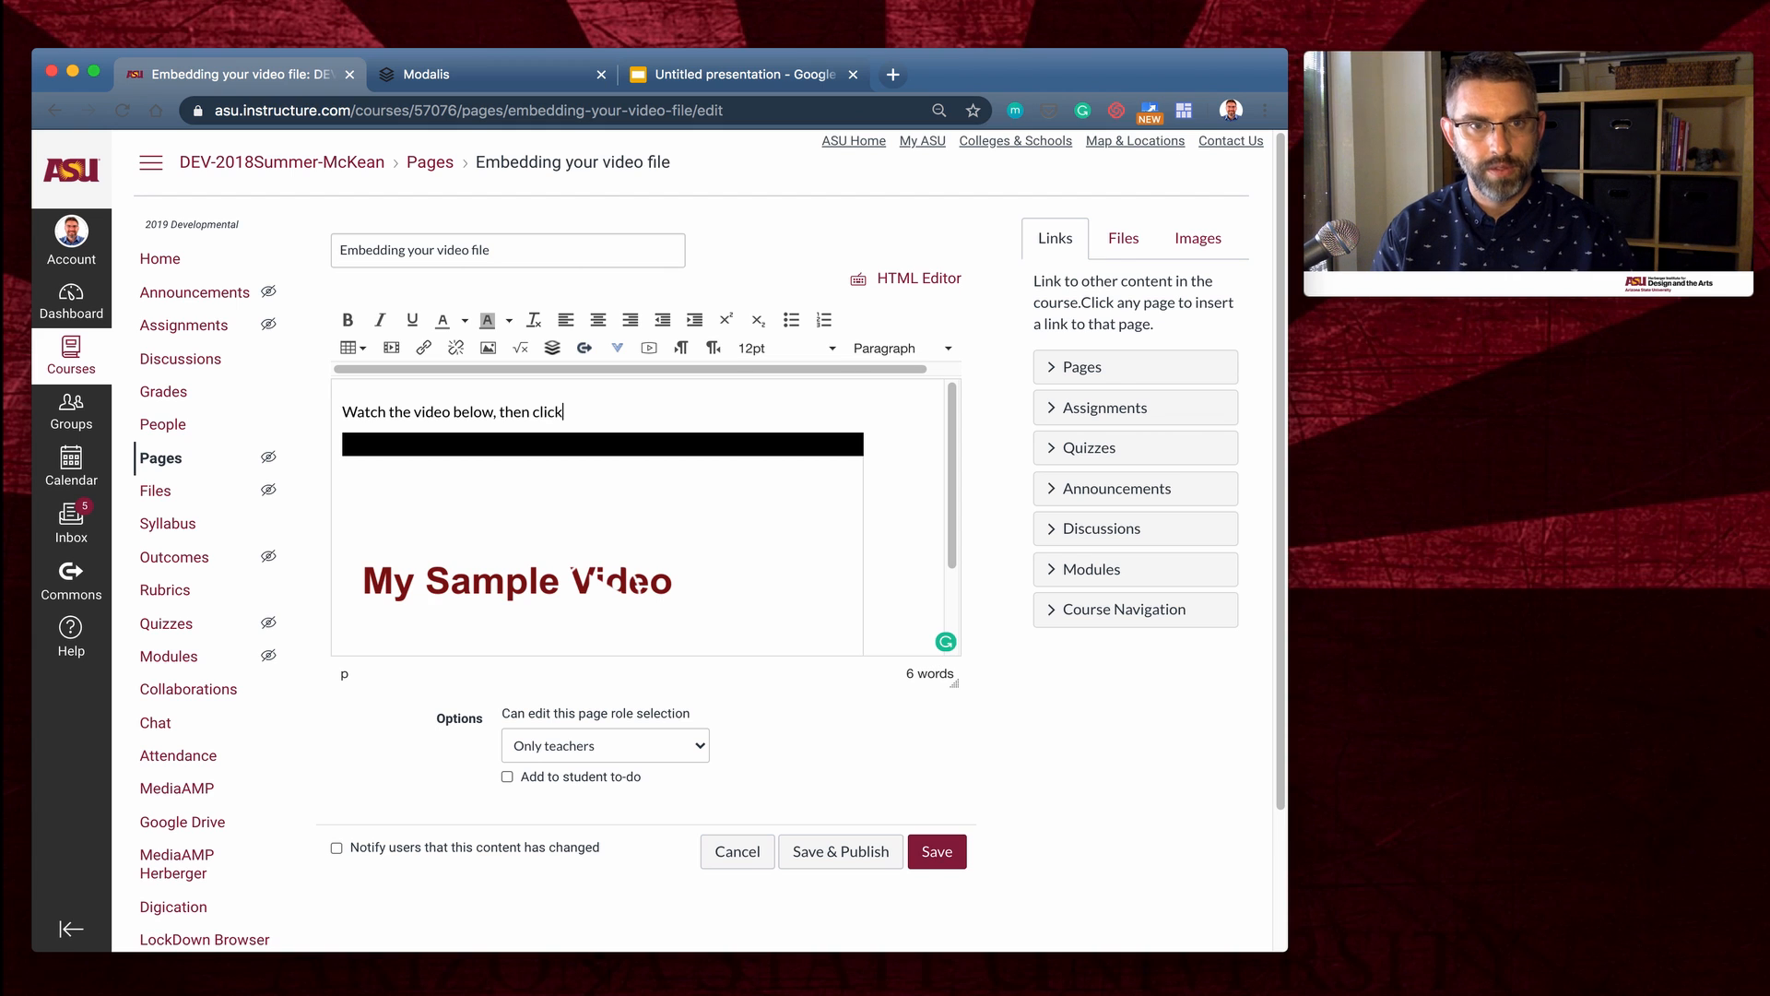
text( next to see the quiz.)
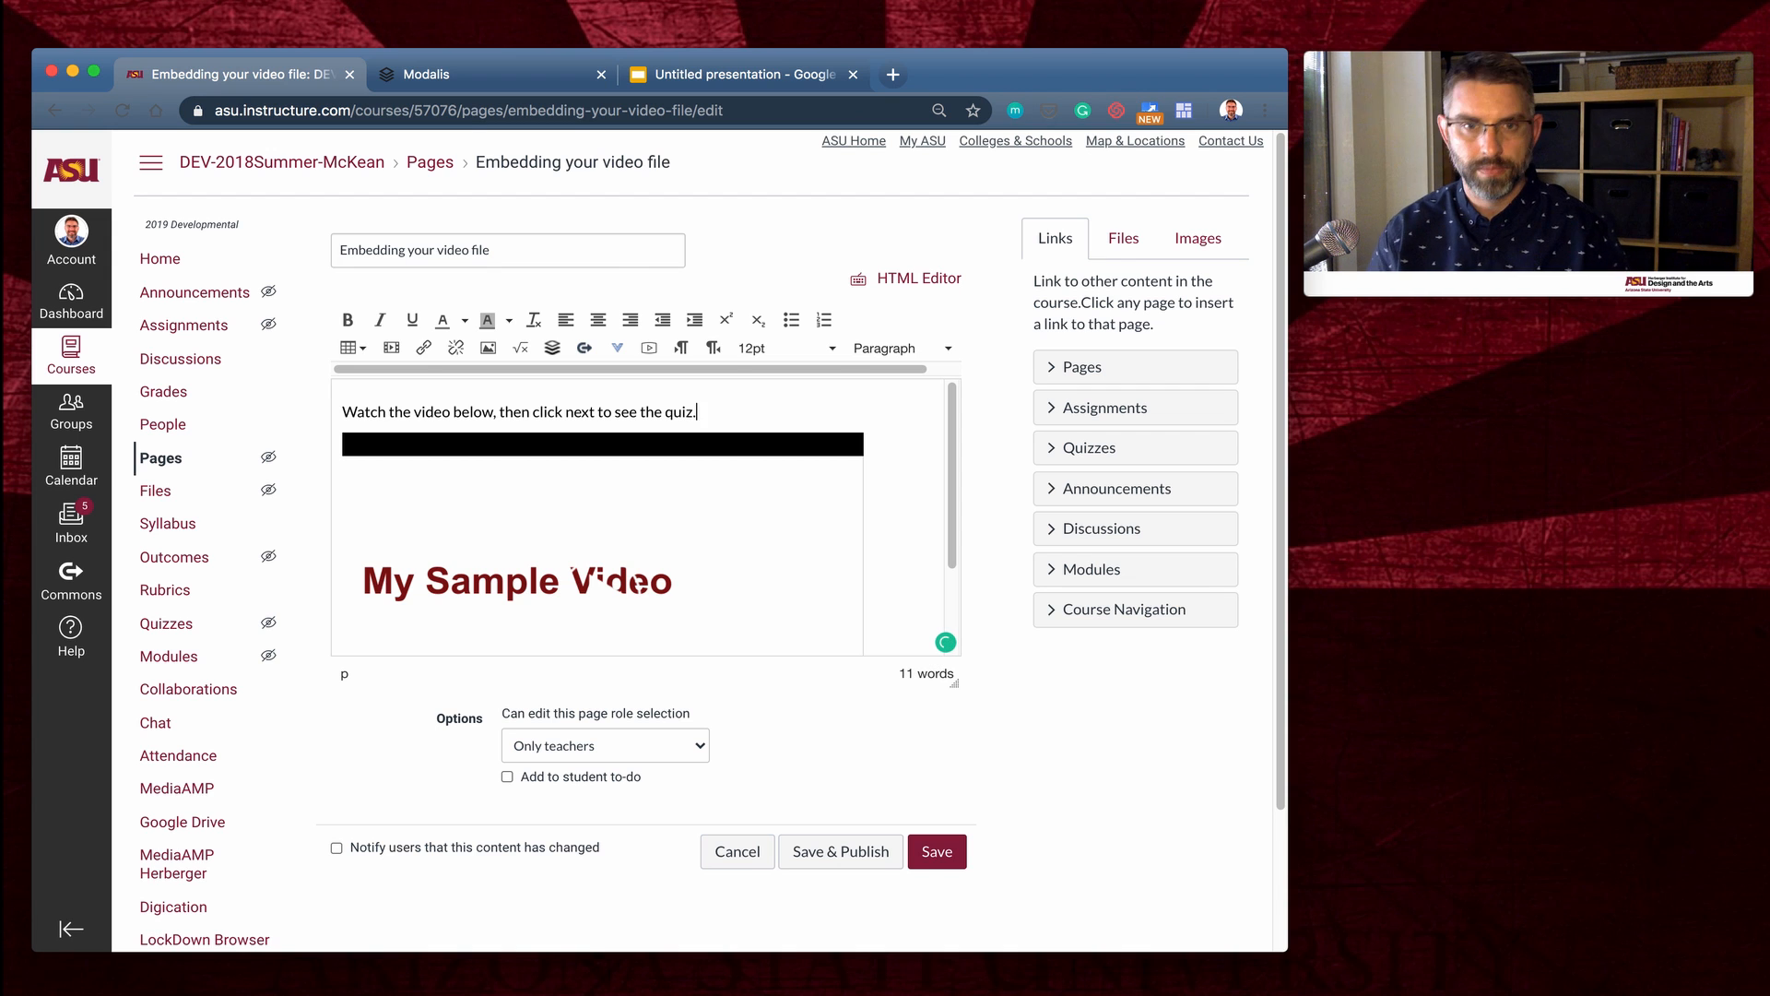
click(940, 848)
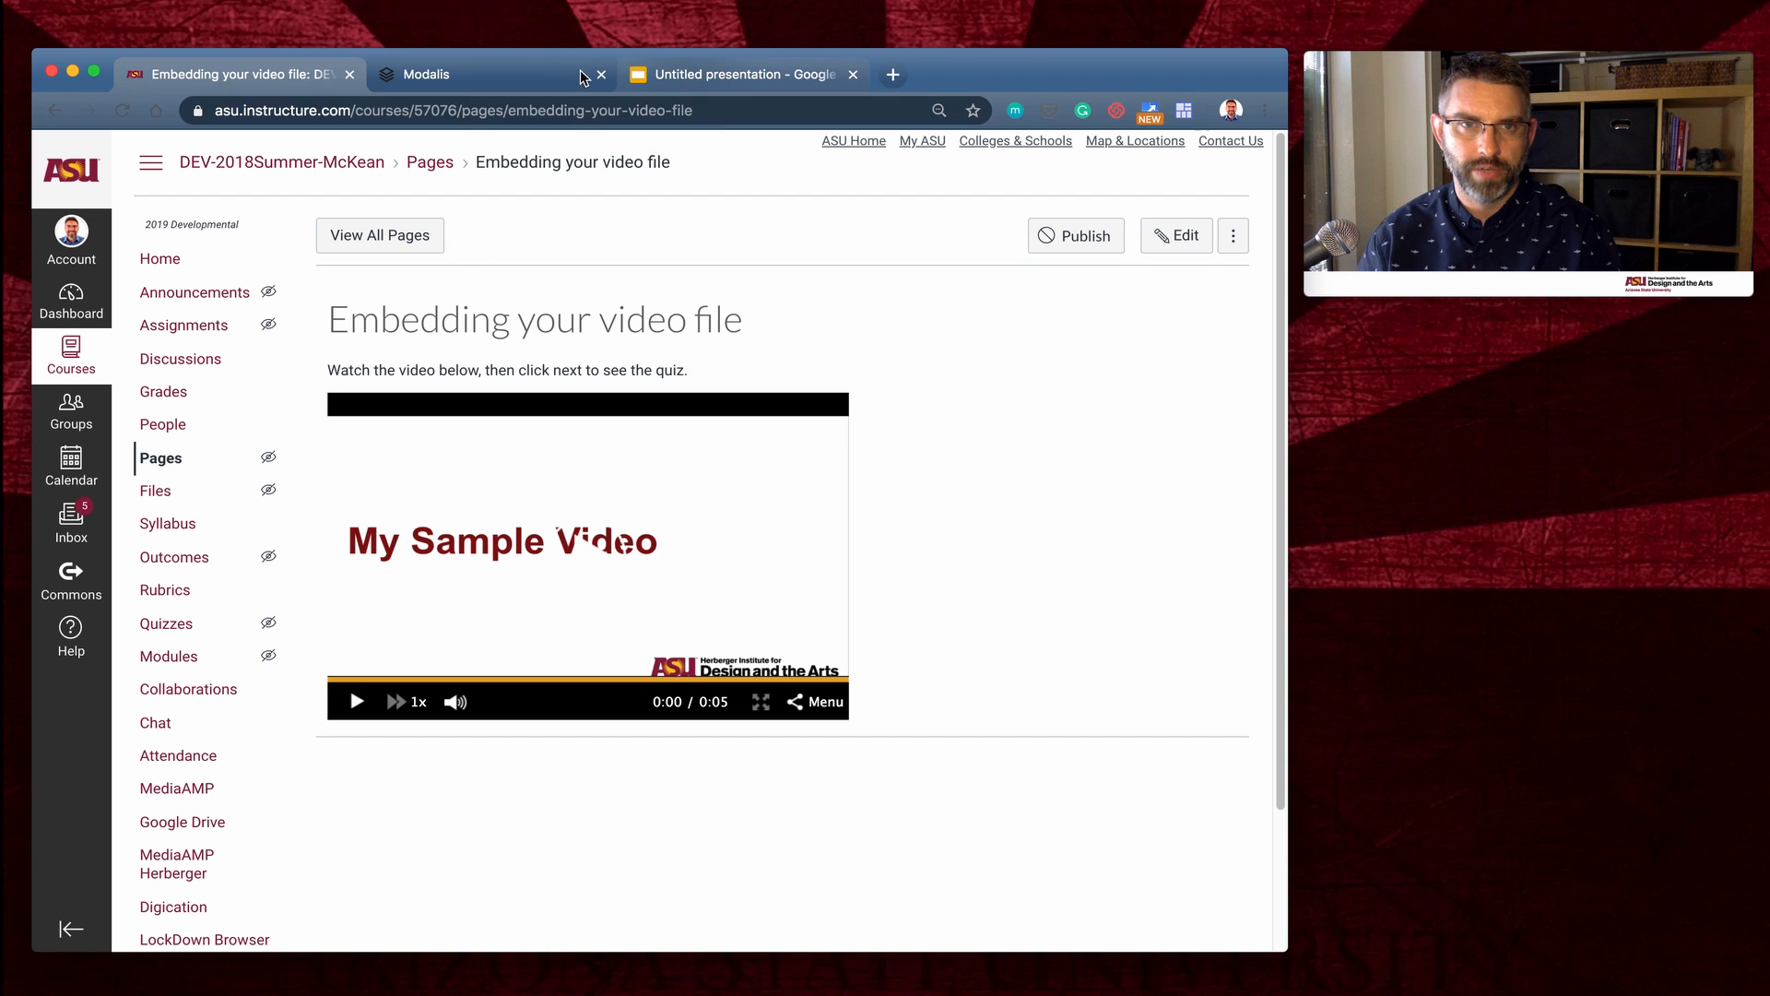
- Switch to MediaAMP and copy the sample video's external link for the Restricted Player
click(533, 79)
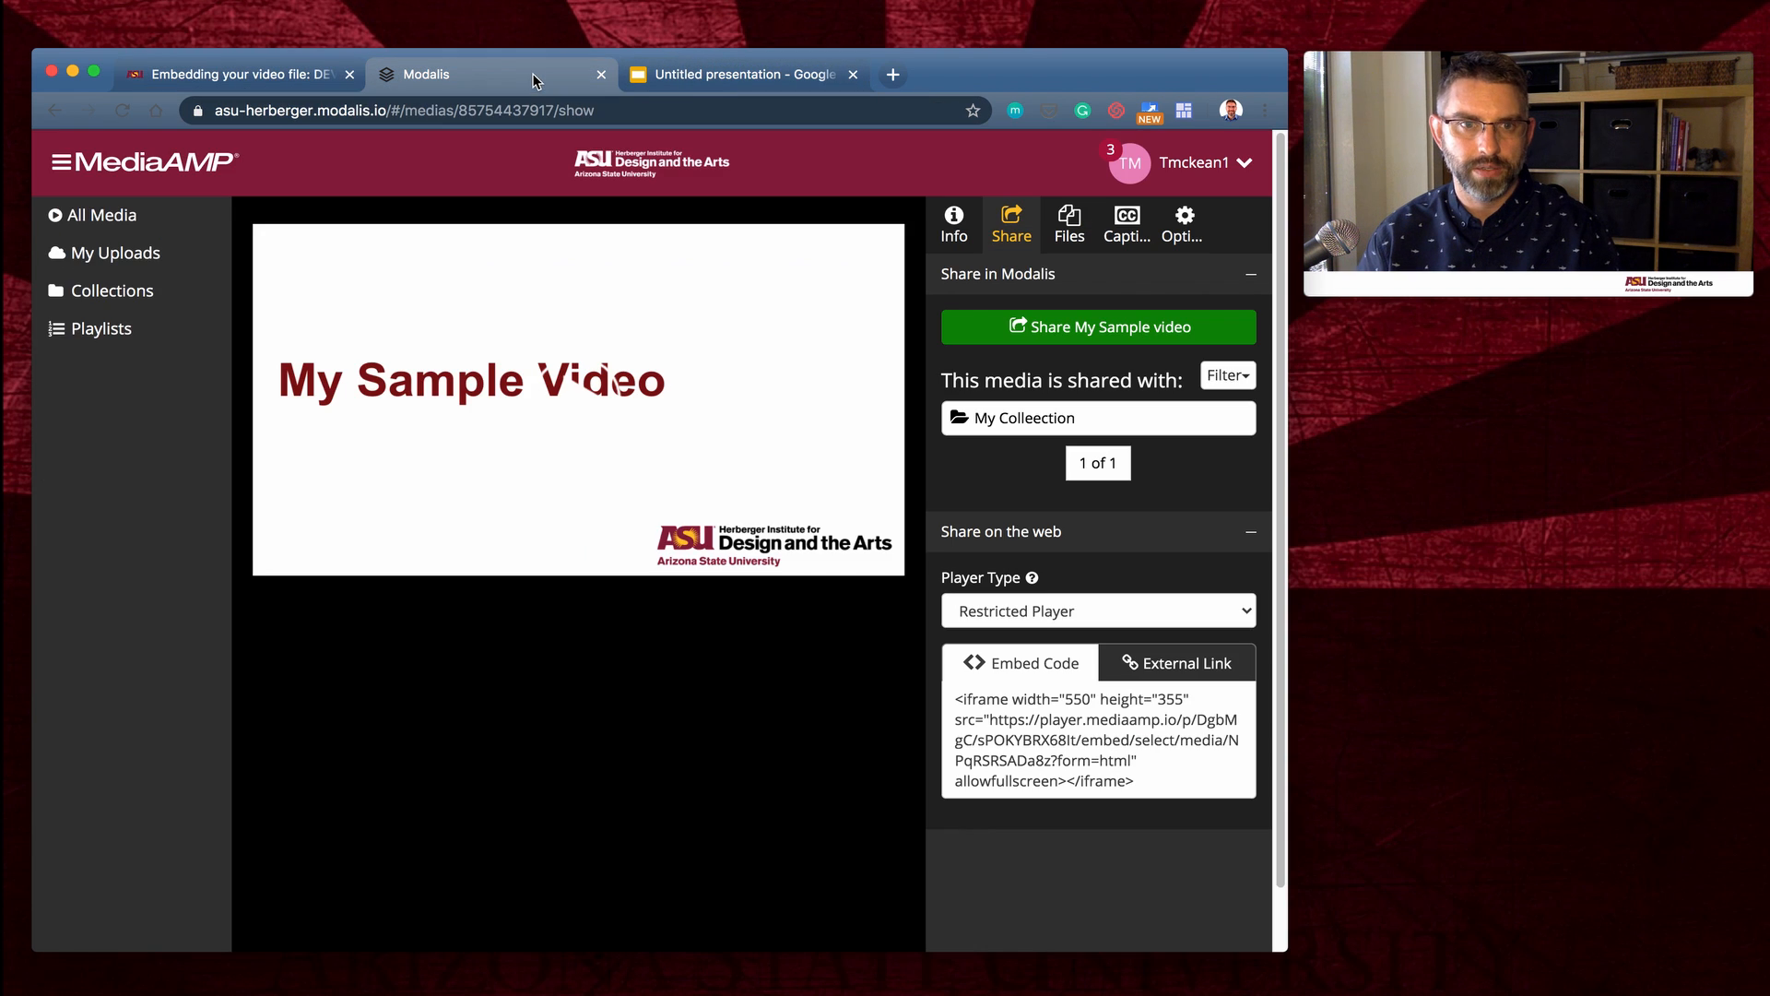
click(1171, 671)
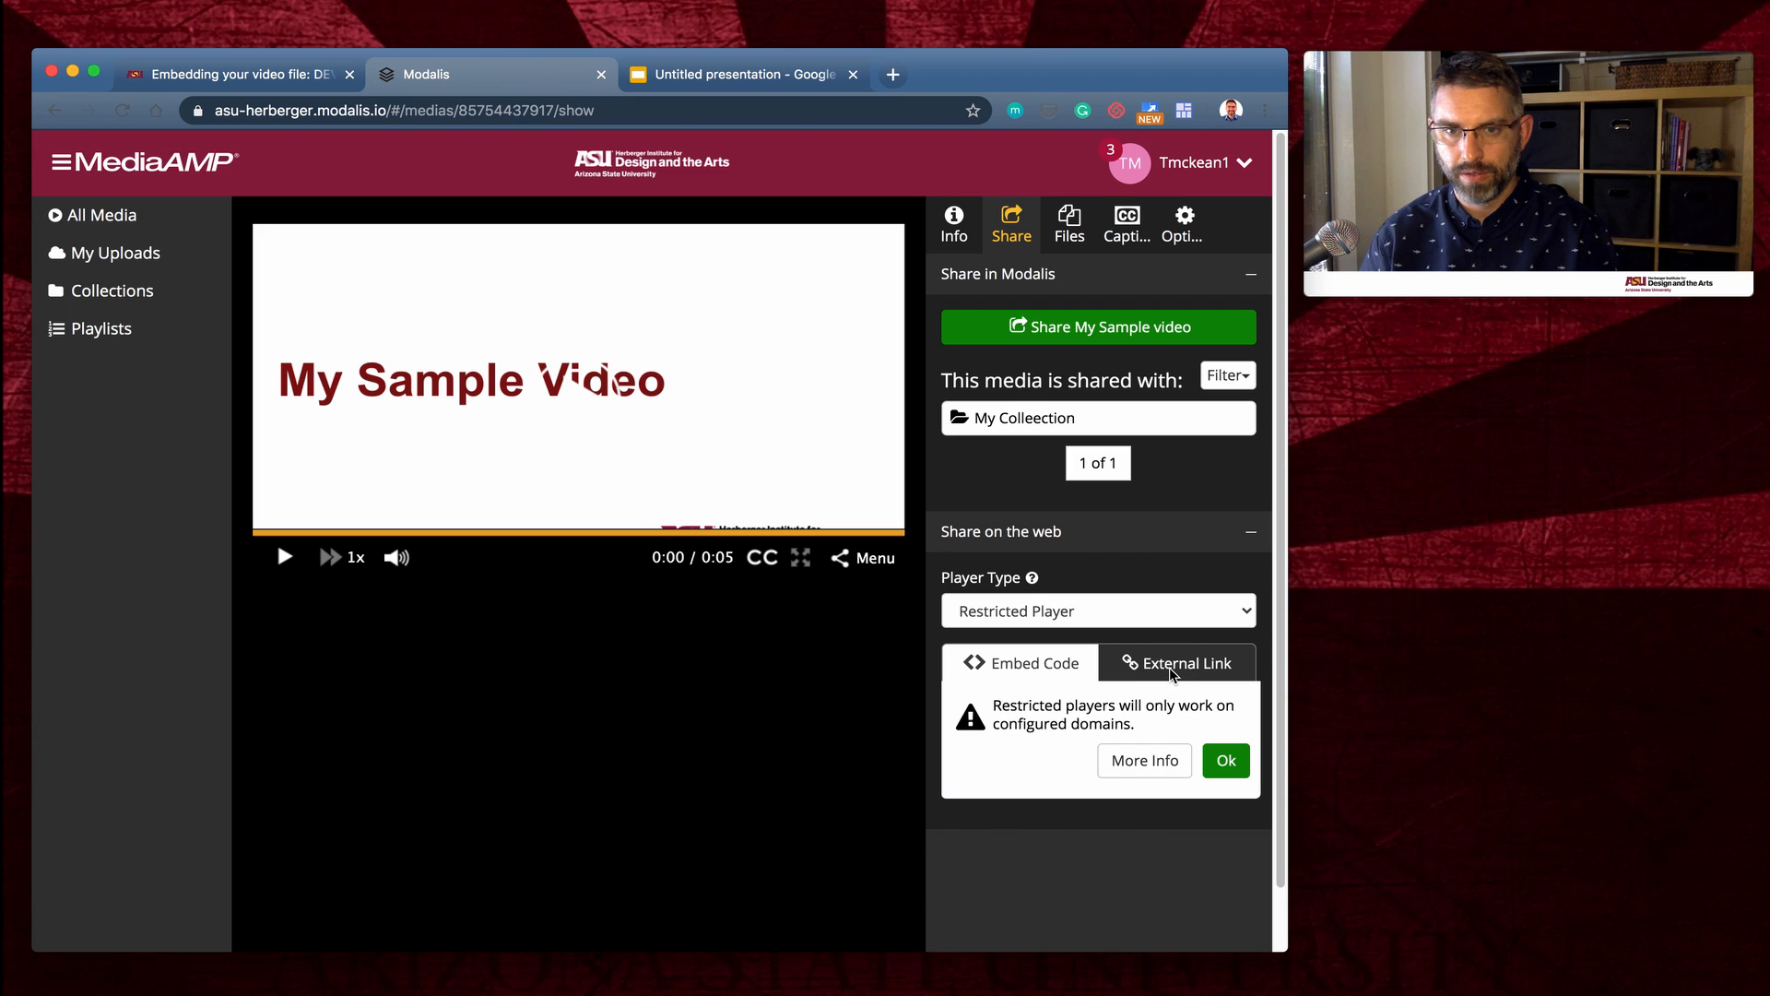
click(1218, 764)
drag(1134, 735, 950, 706)
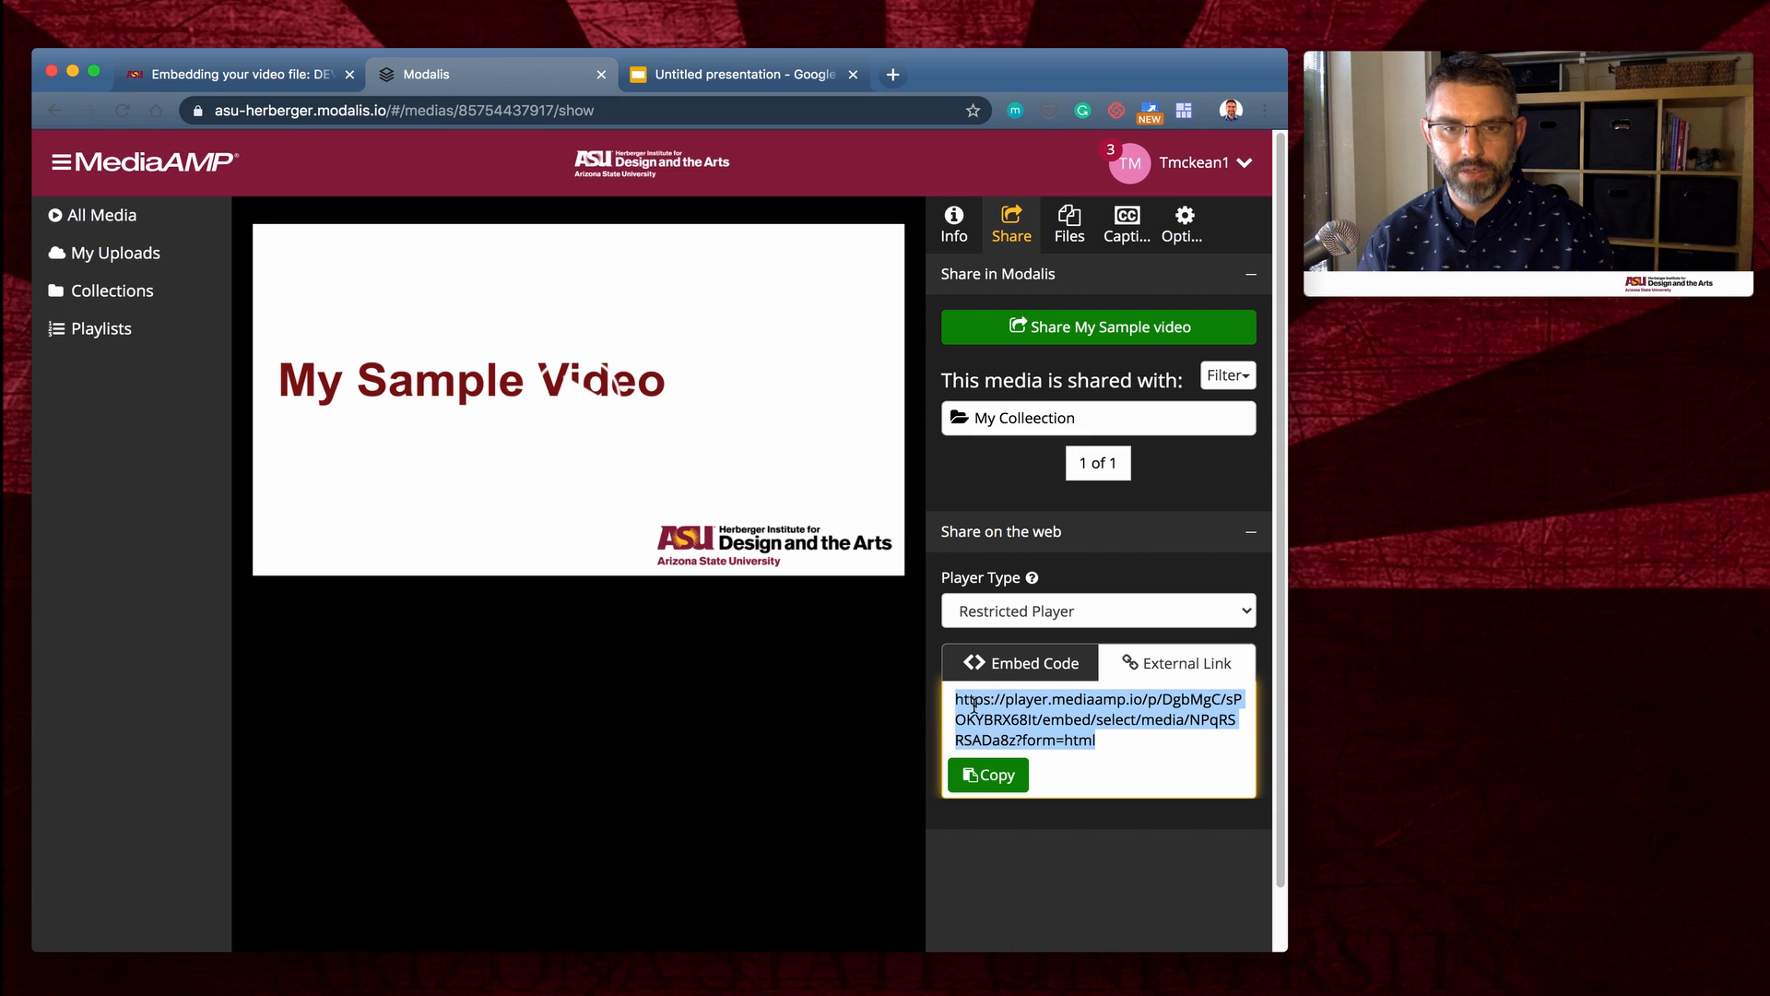
click(989, 774)
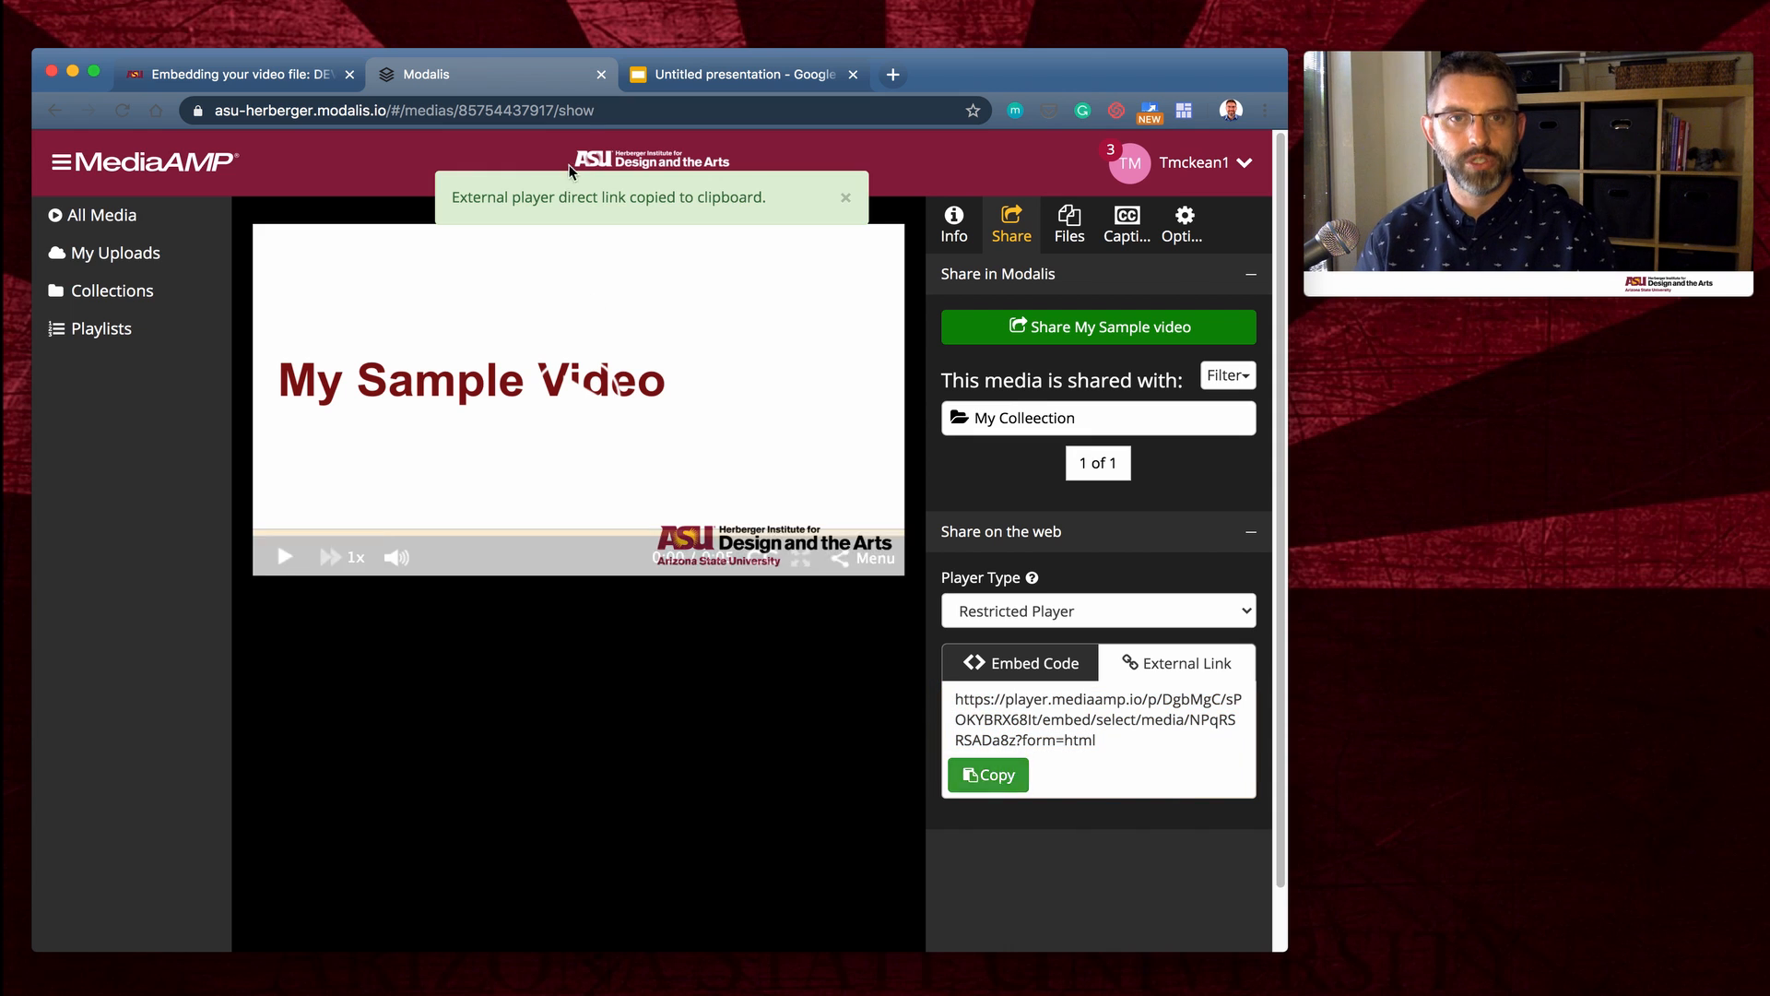
- Return to Canvas and start adding an External URL item to the Using MediaAMP module
click(208, 80)
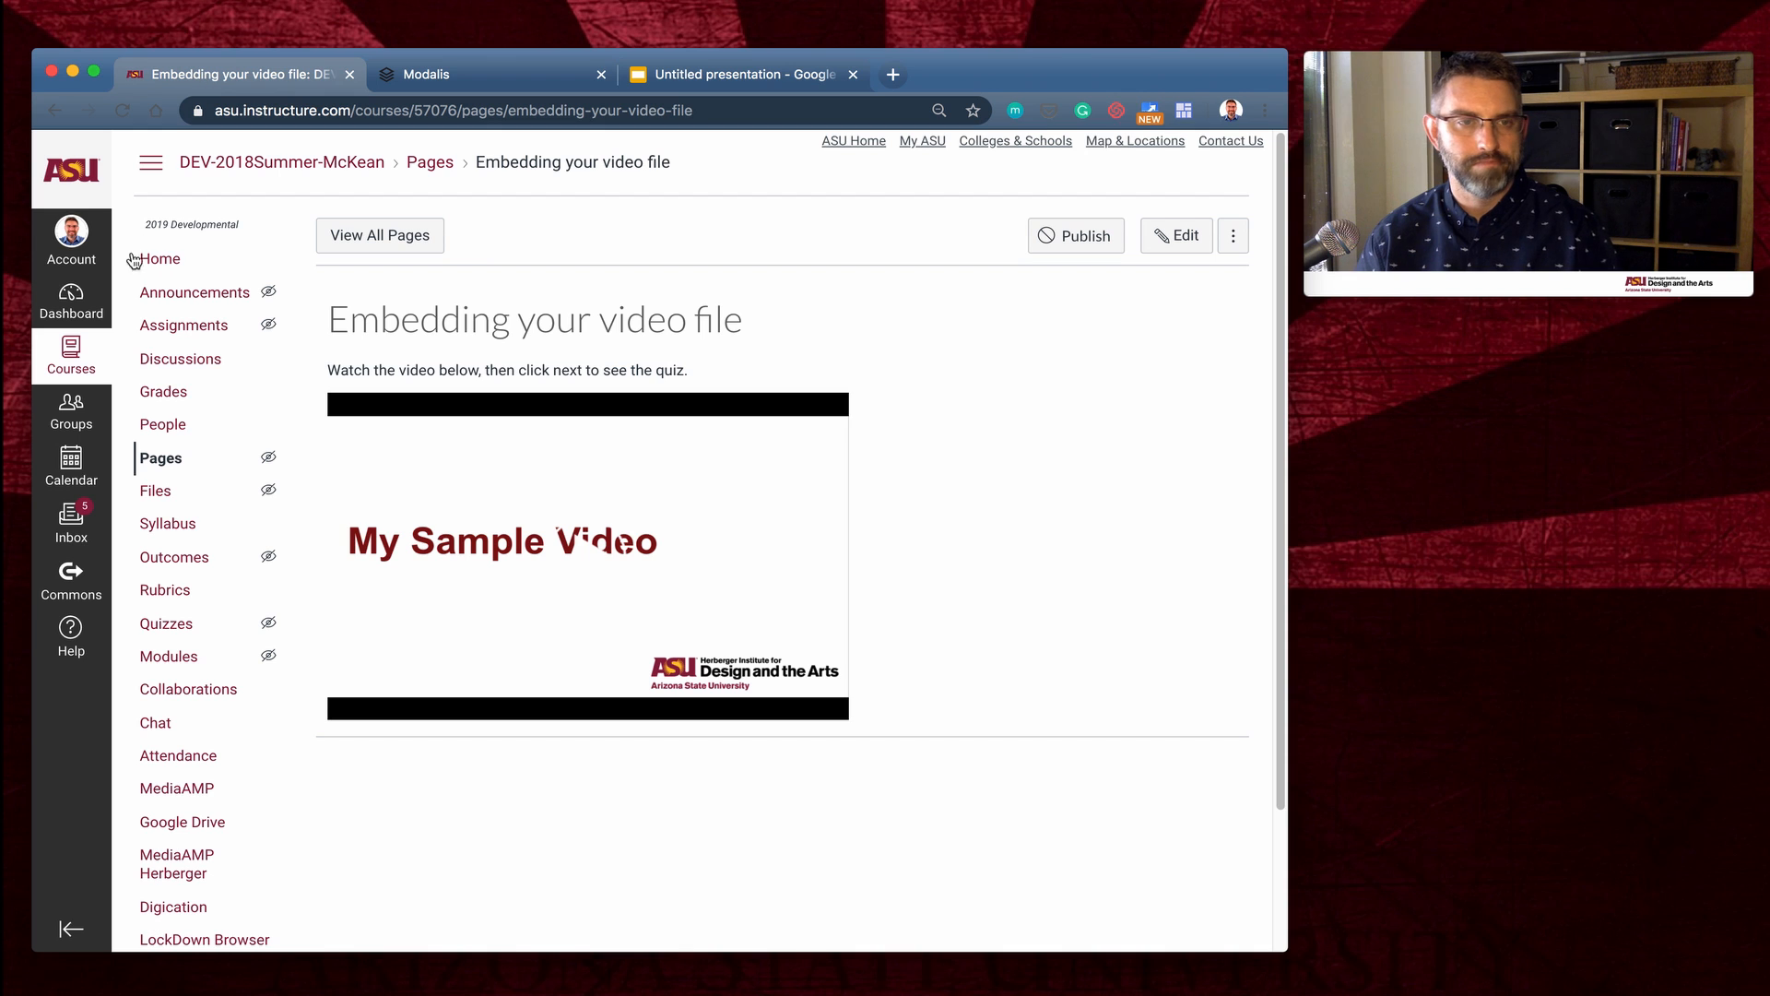
click(171, 659)
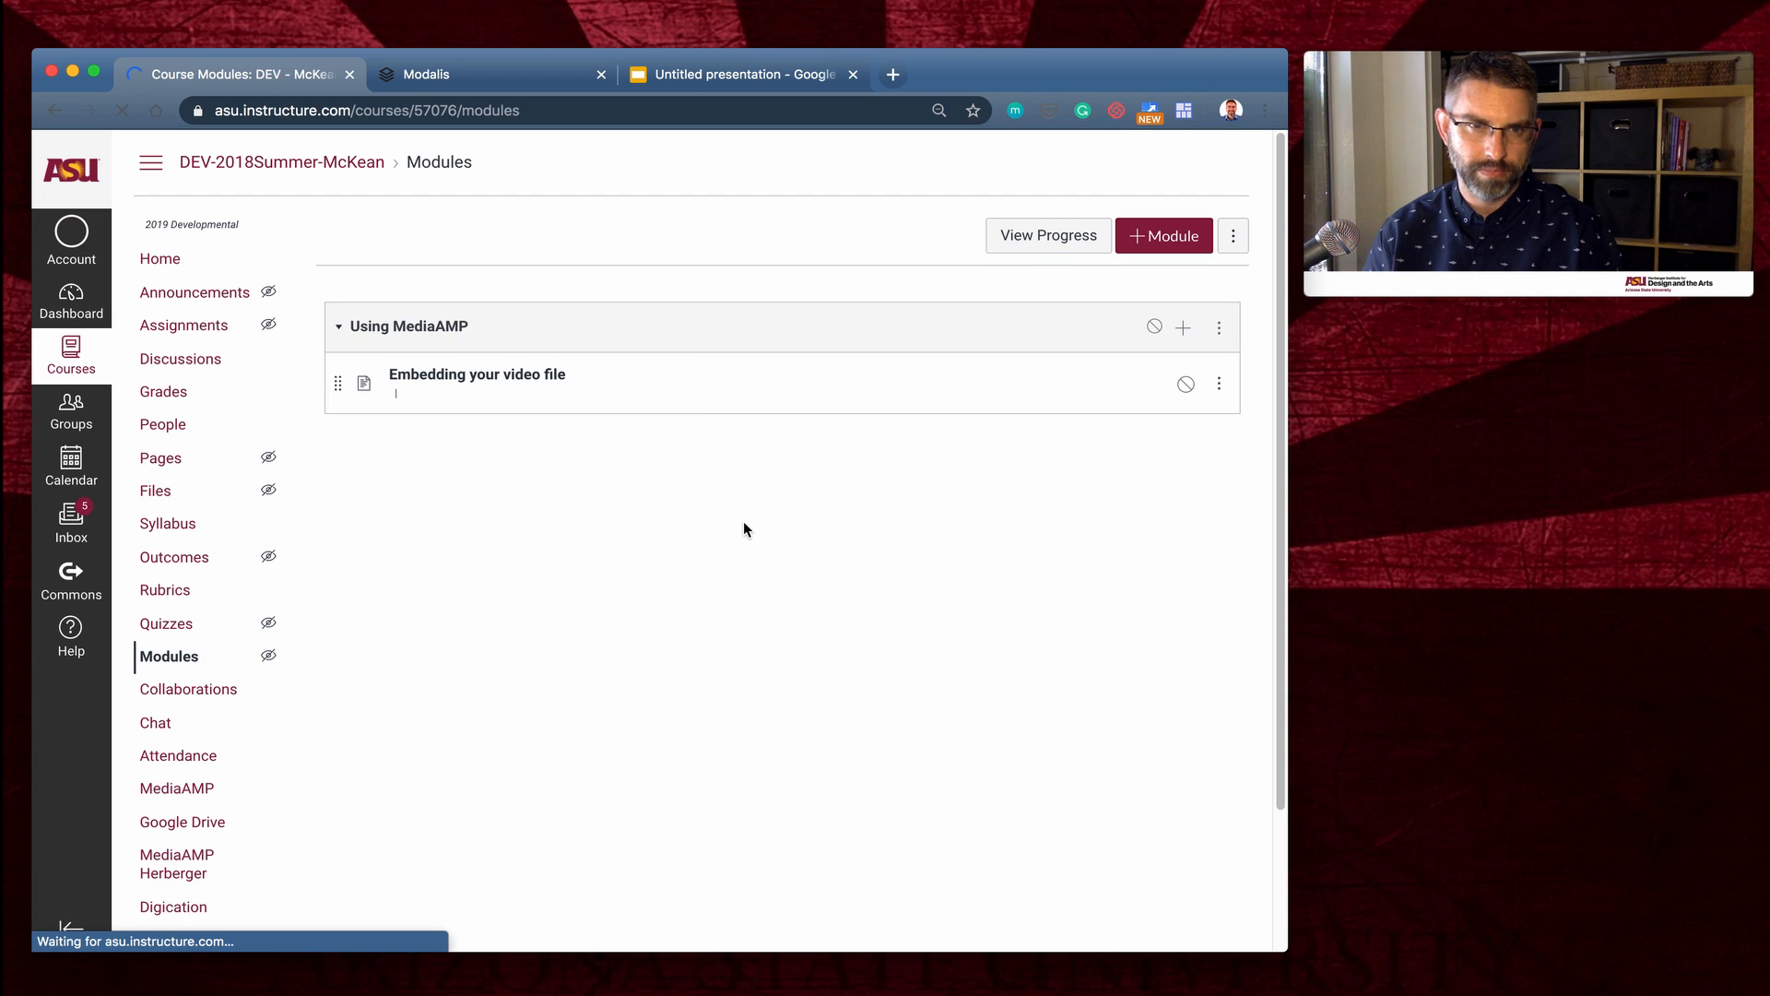
click(1183, 329)
click(507, 398)
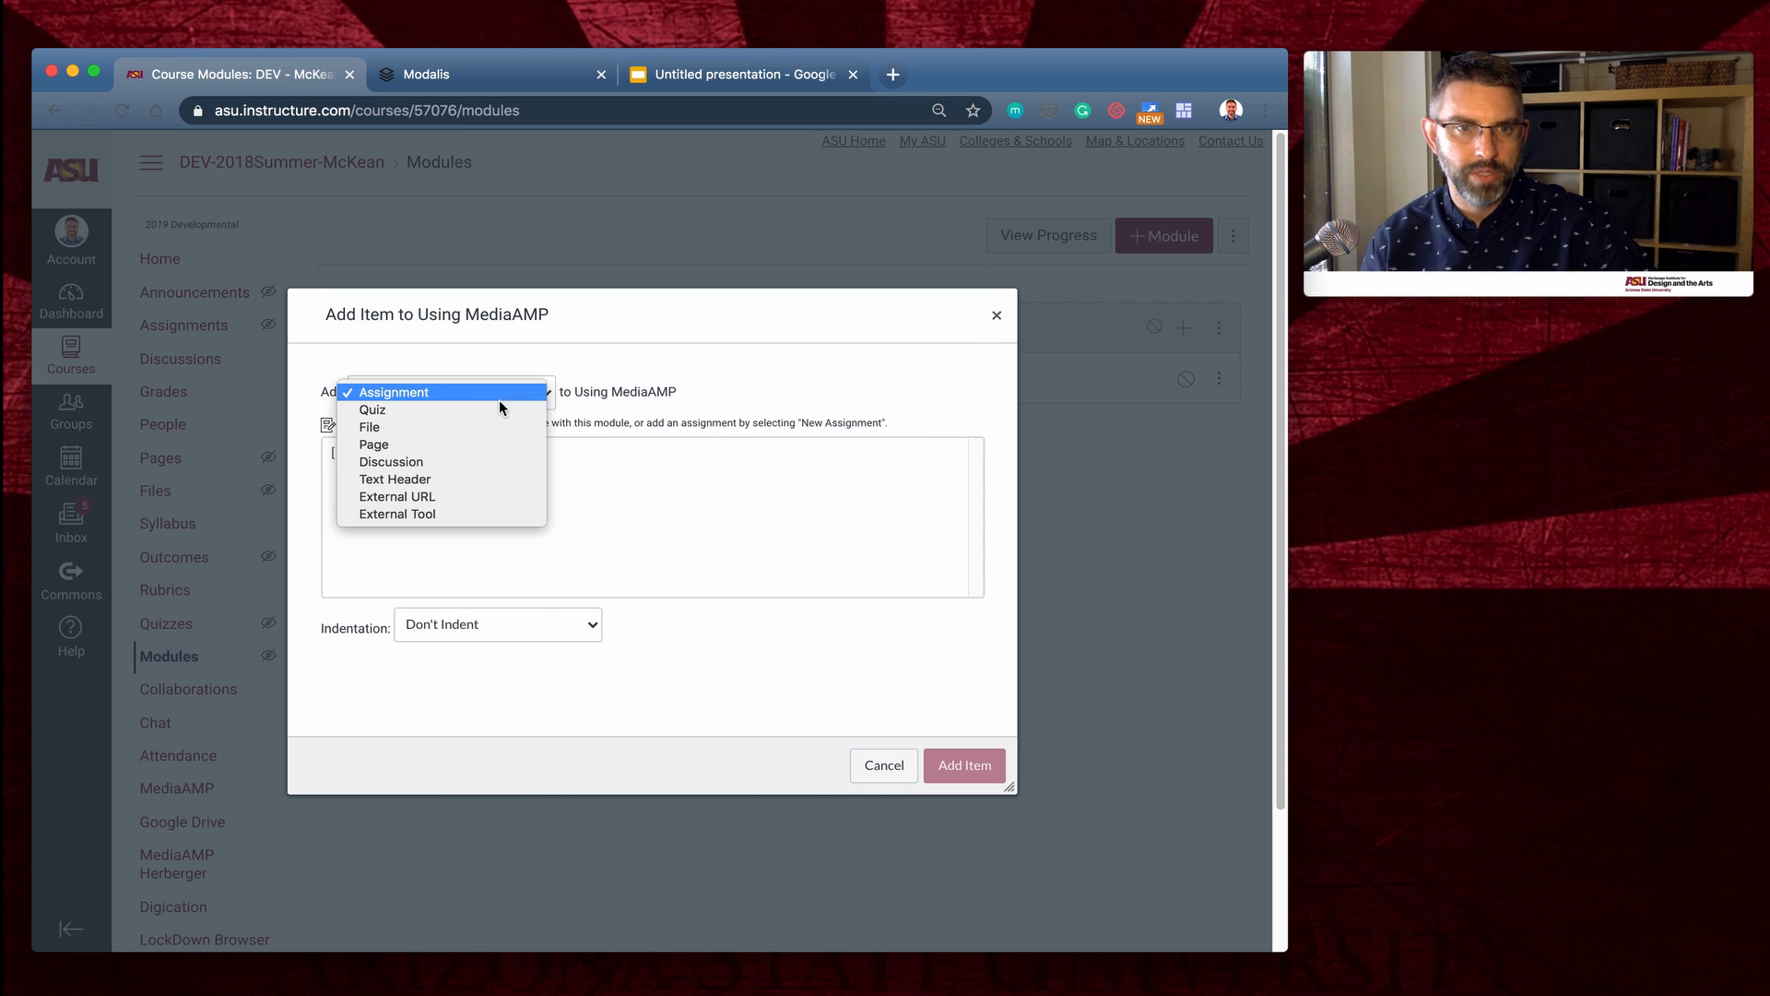
click(489, 498)
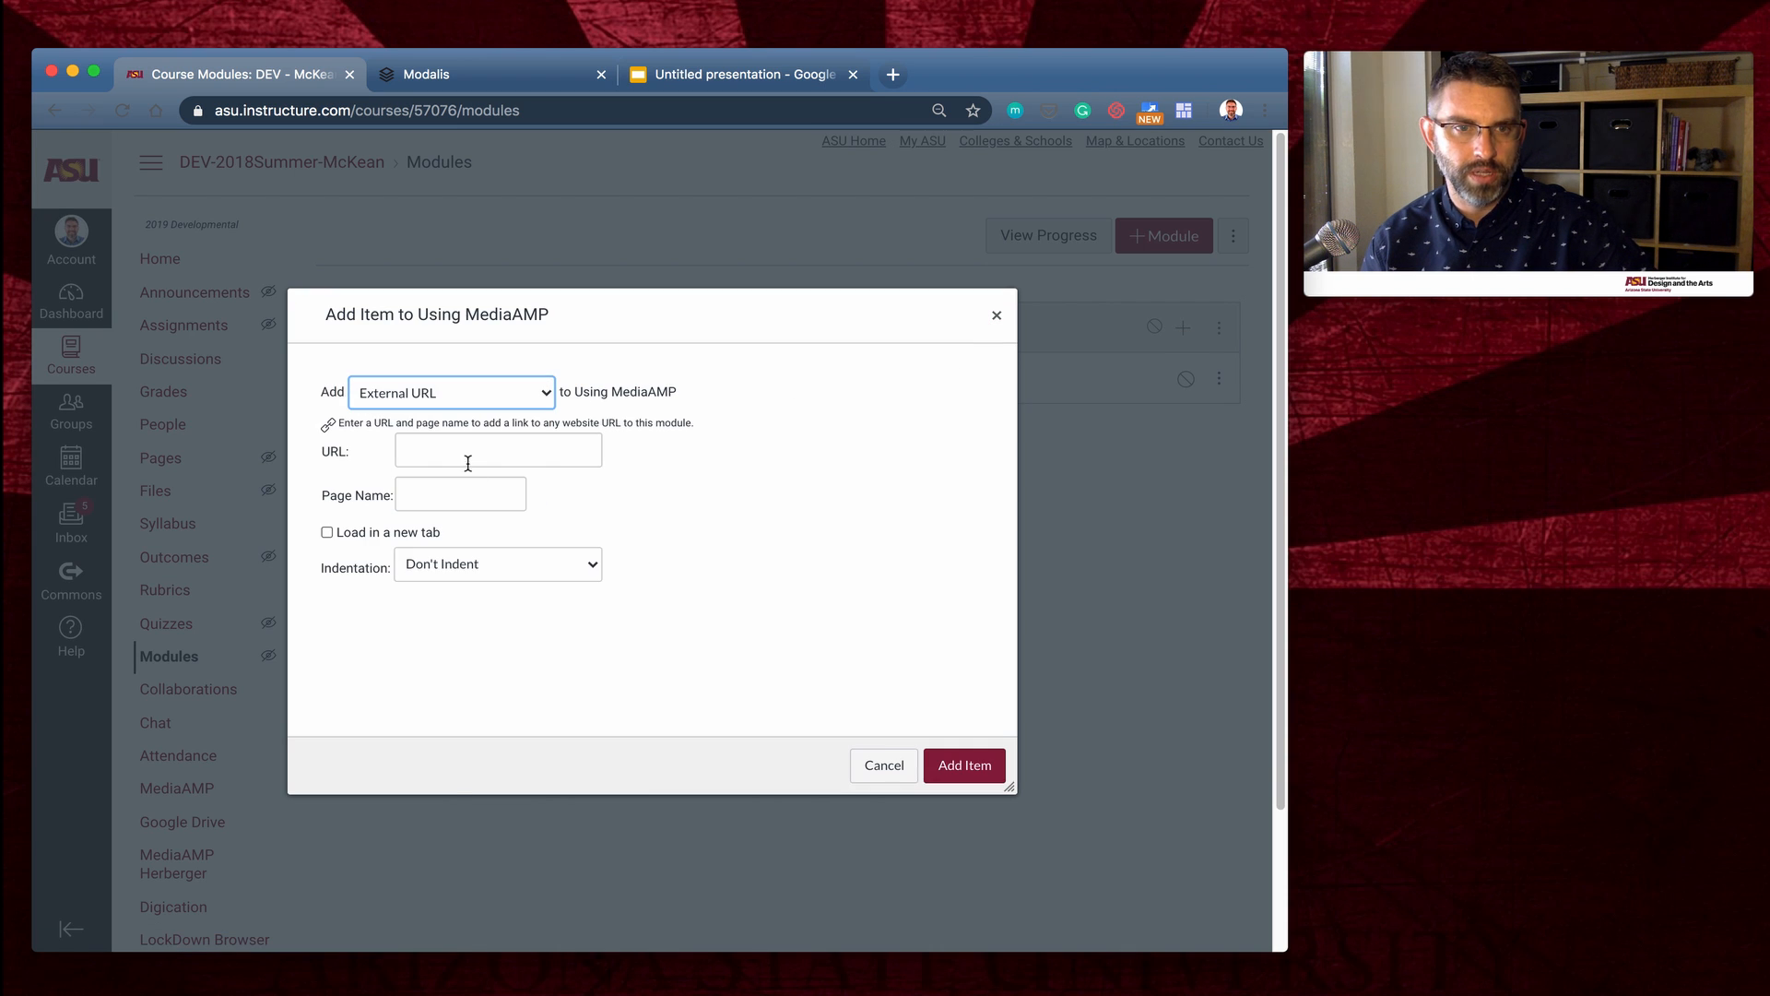
- Paste the copied video link as the item's URL, name the page "My Sample Video", and add it to the module
click(468, 453)
right_click(470, 452)
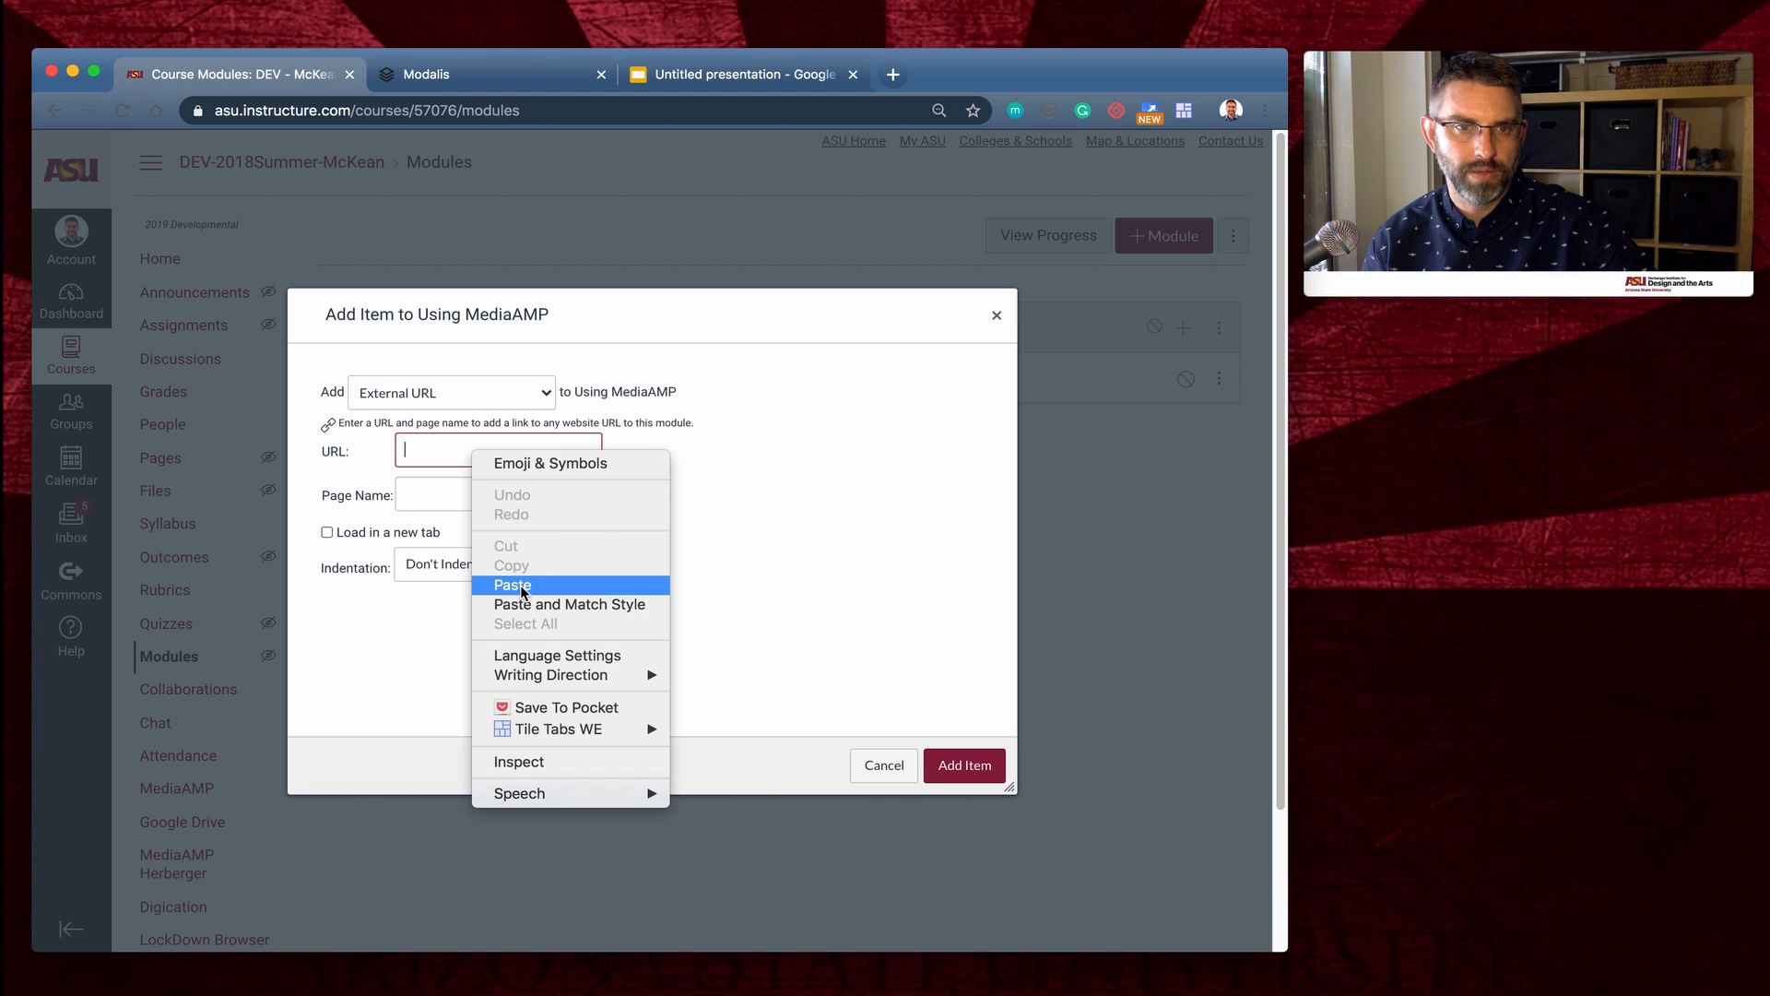
click(513, 584)
click(471, 495)
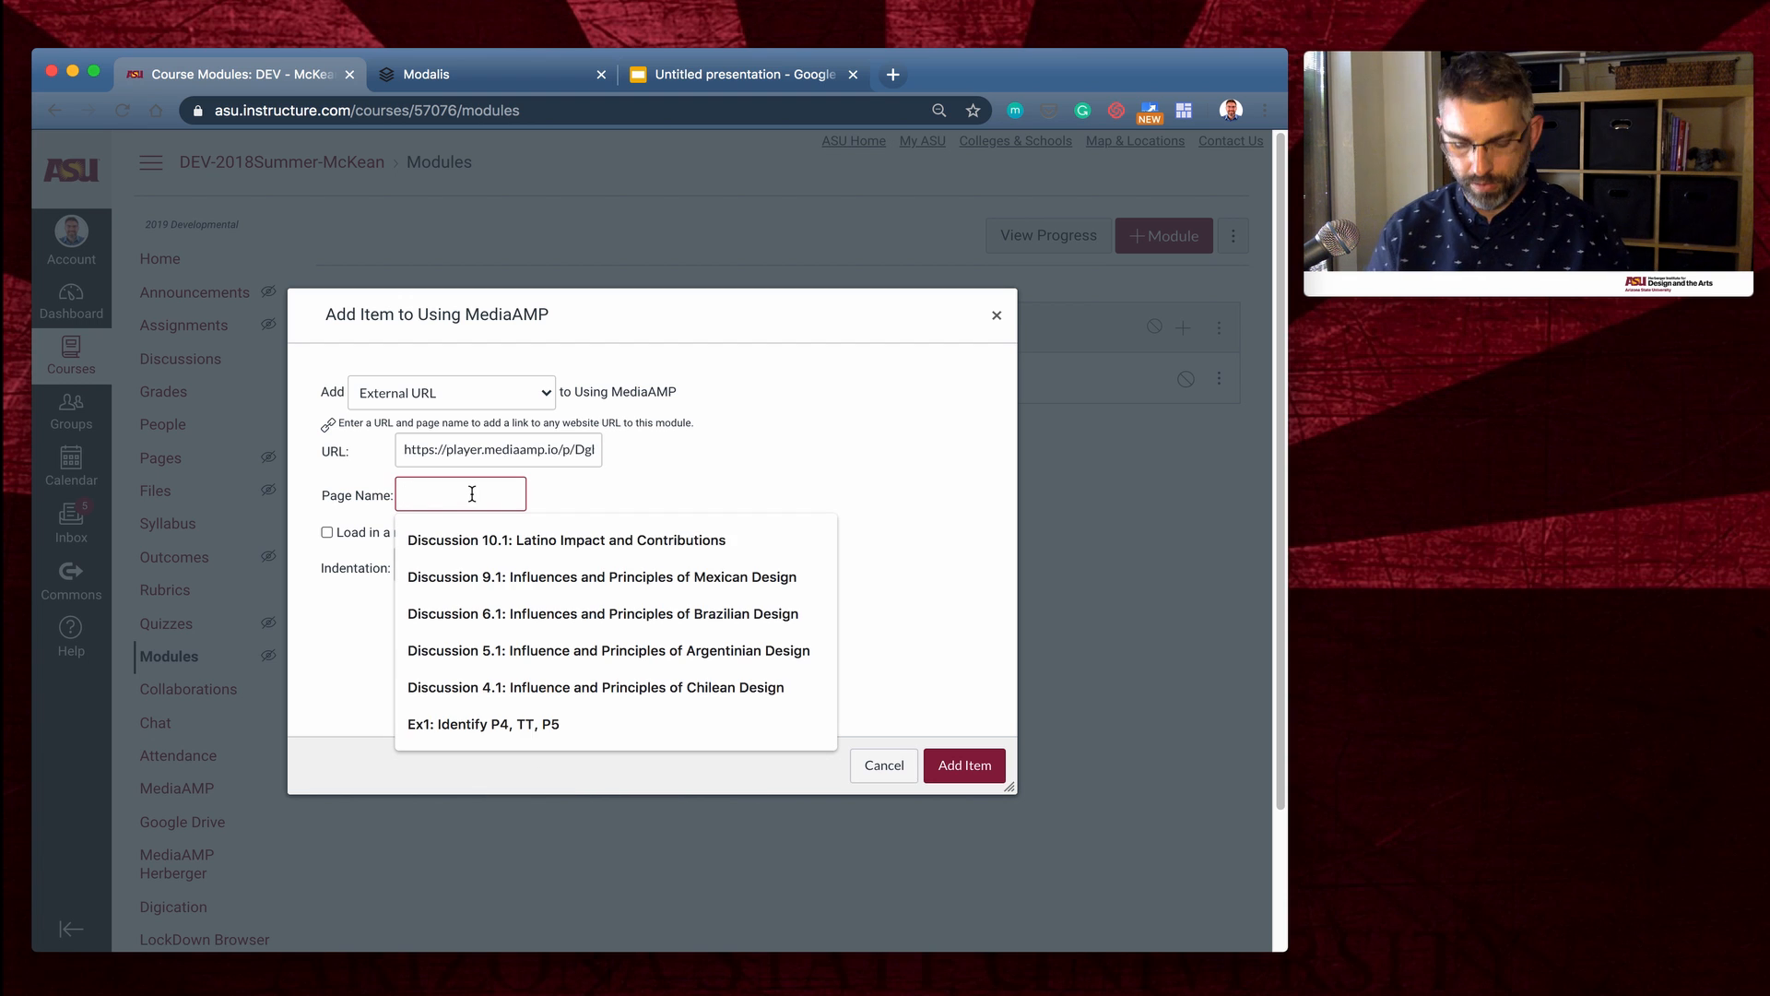
text(My Sa)
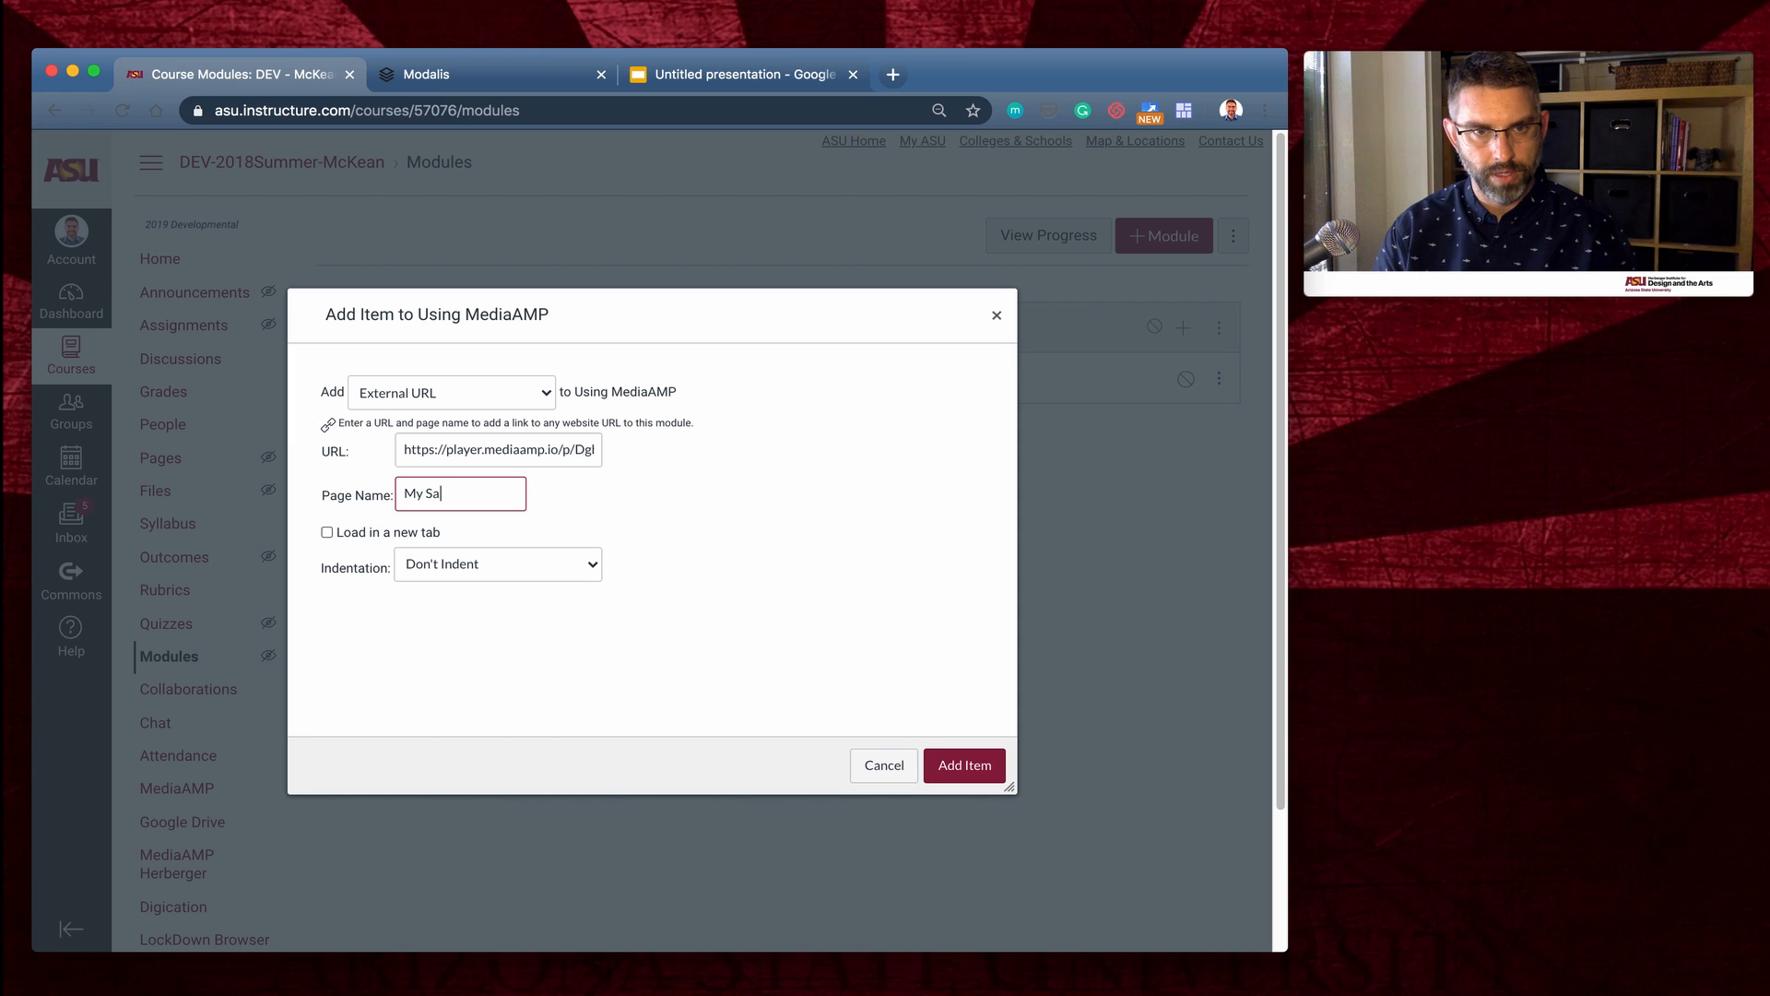
text(mple V)
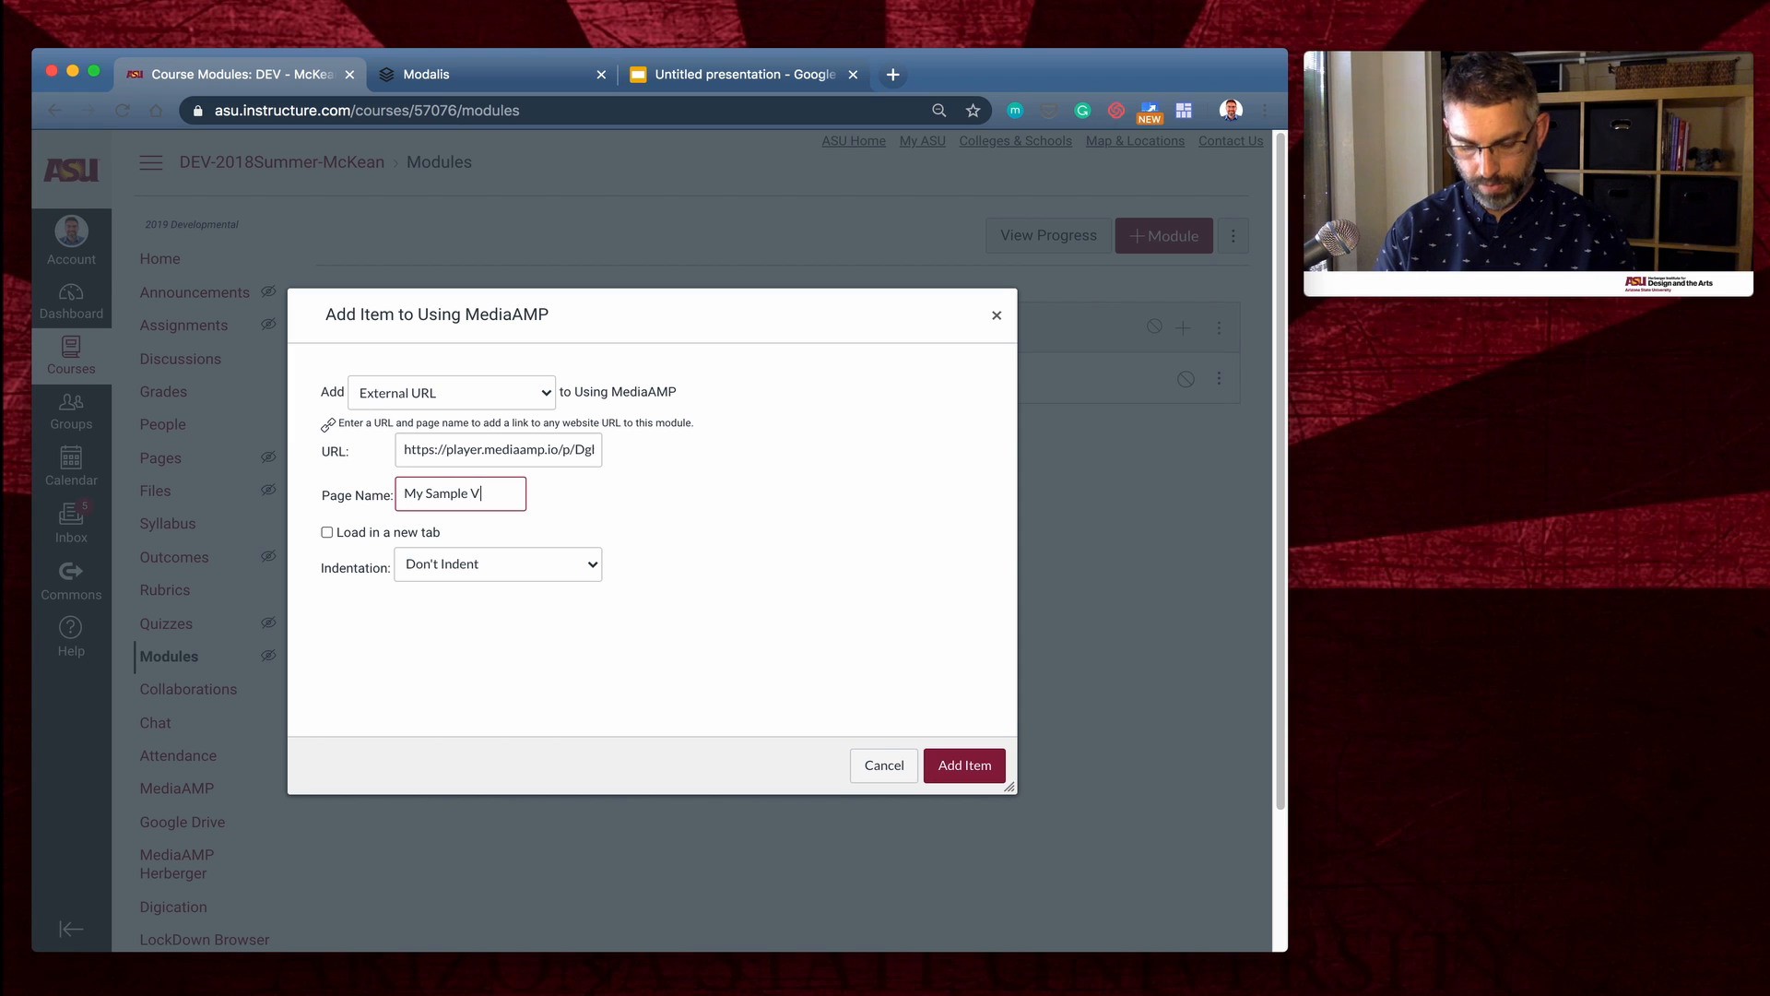
text(ideo)
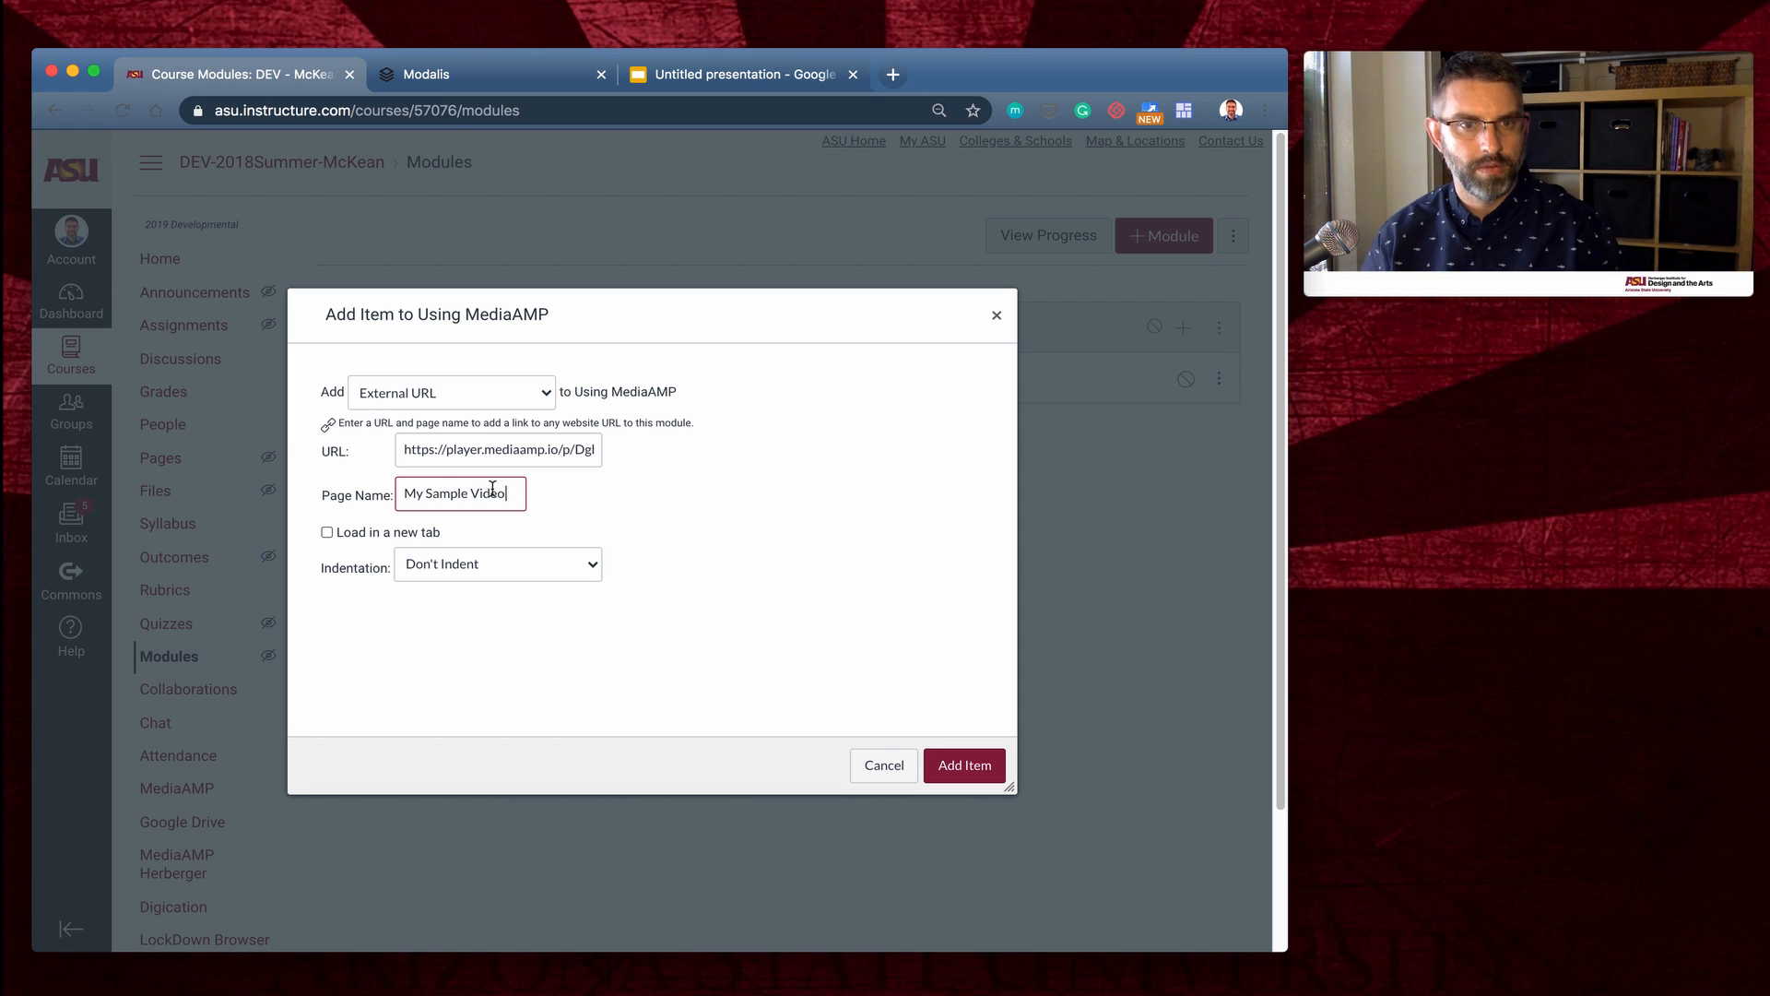
click(965, 765)
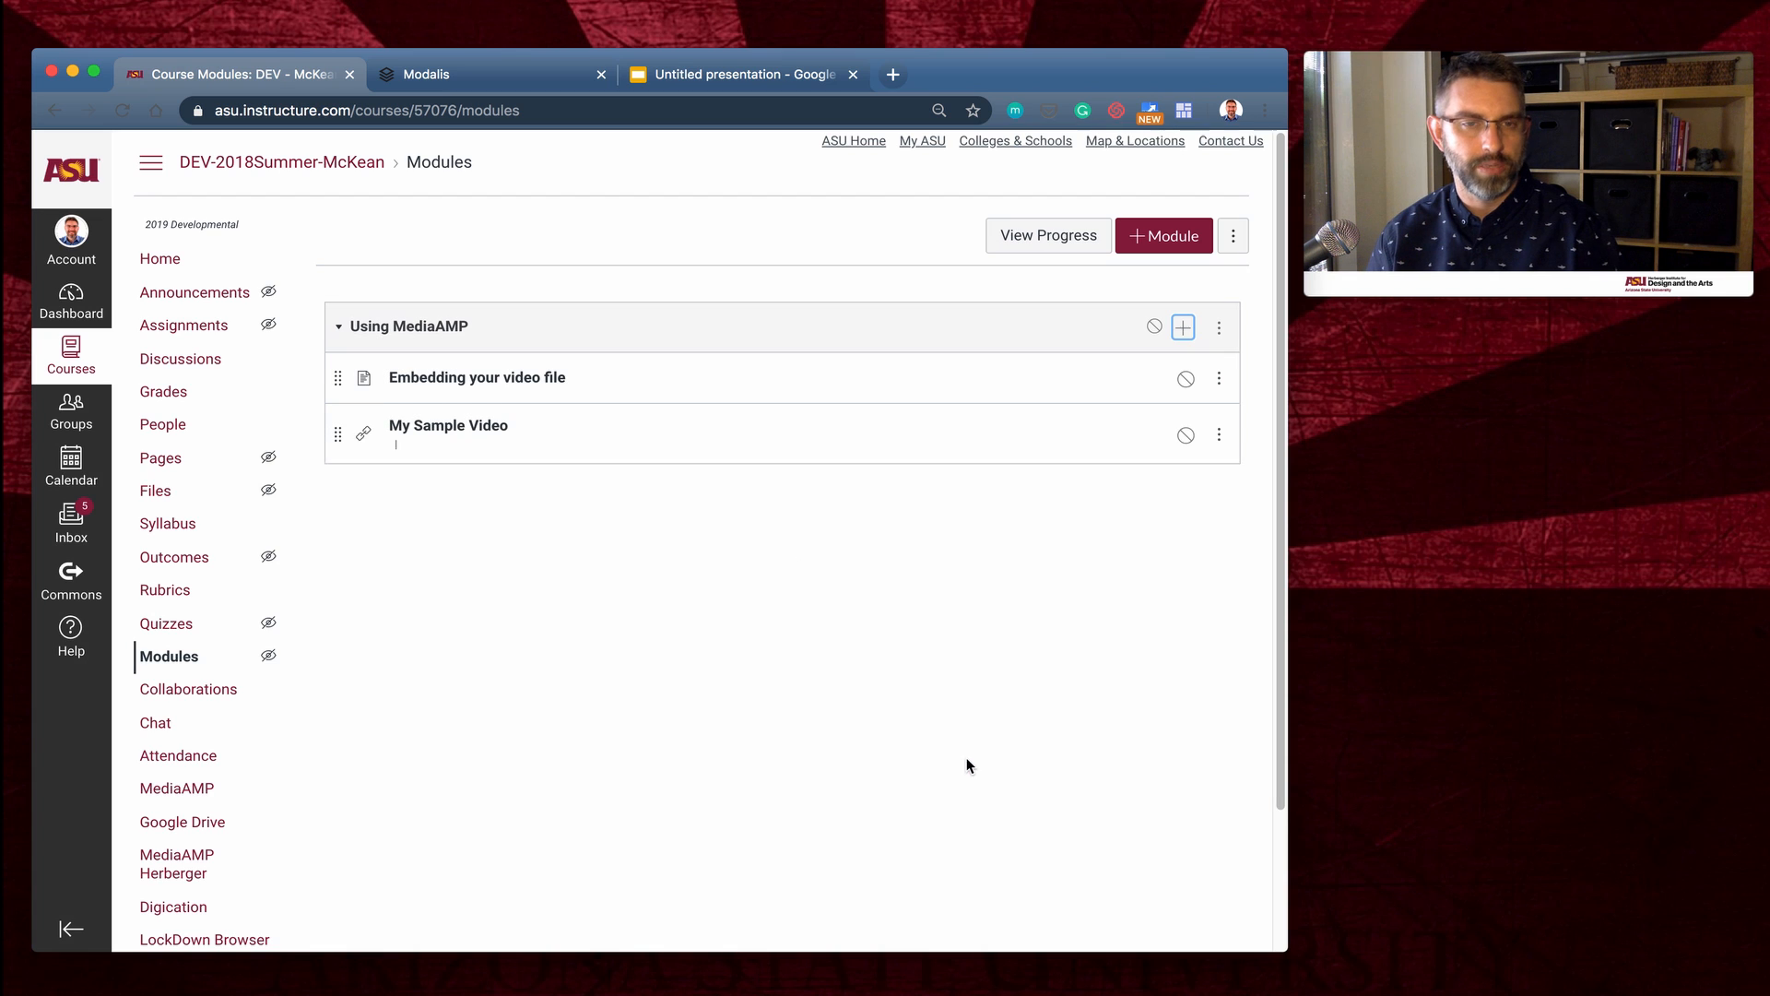
- Review the linked My Sample Video item and the Embedding your video file page as they appear in the module sequence
click(490, 430)
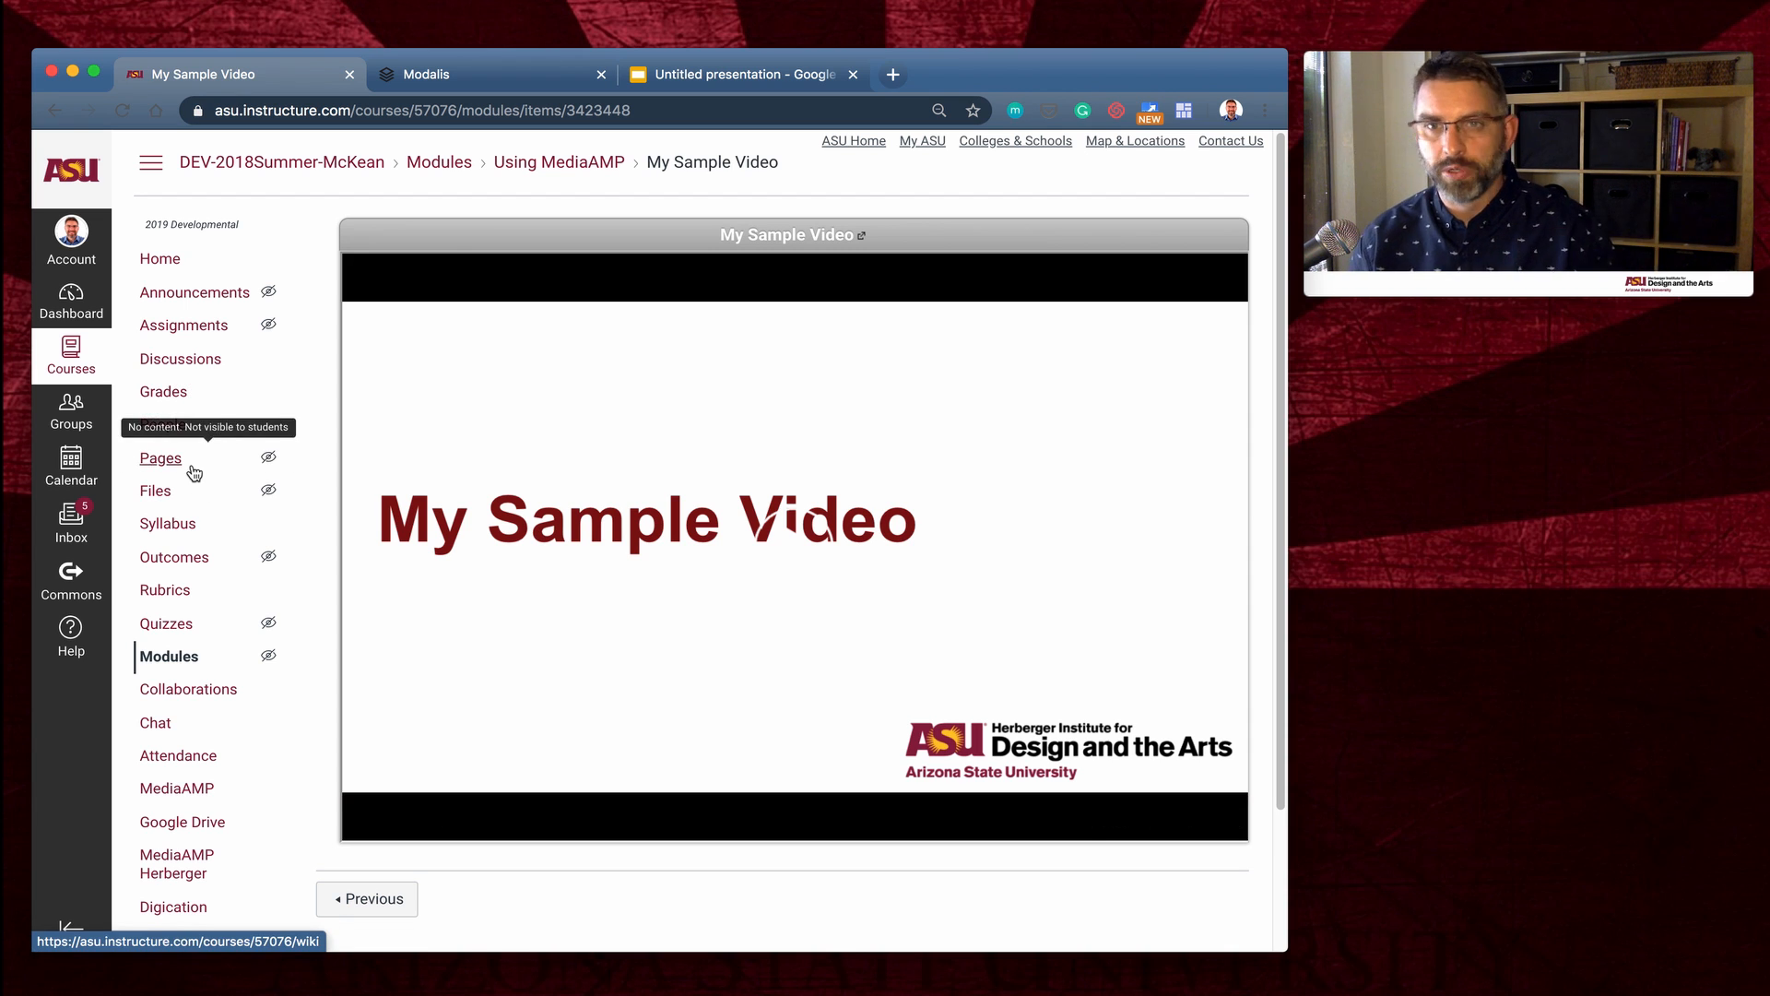
click(181, 661)
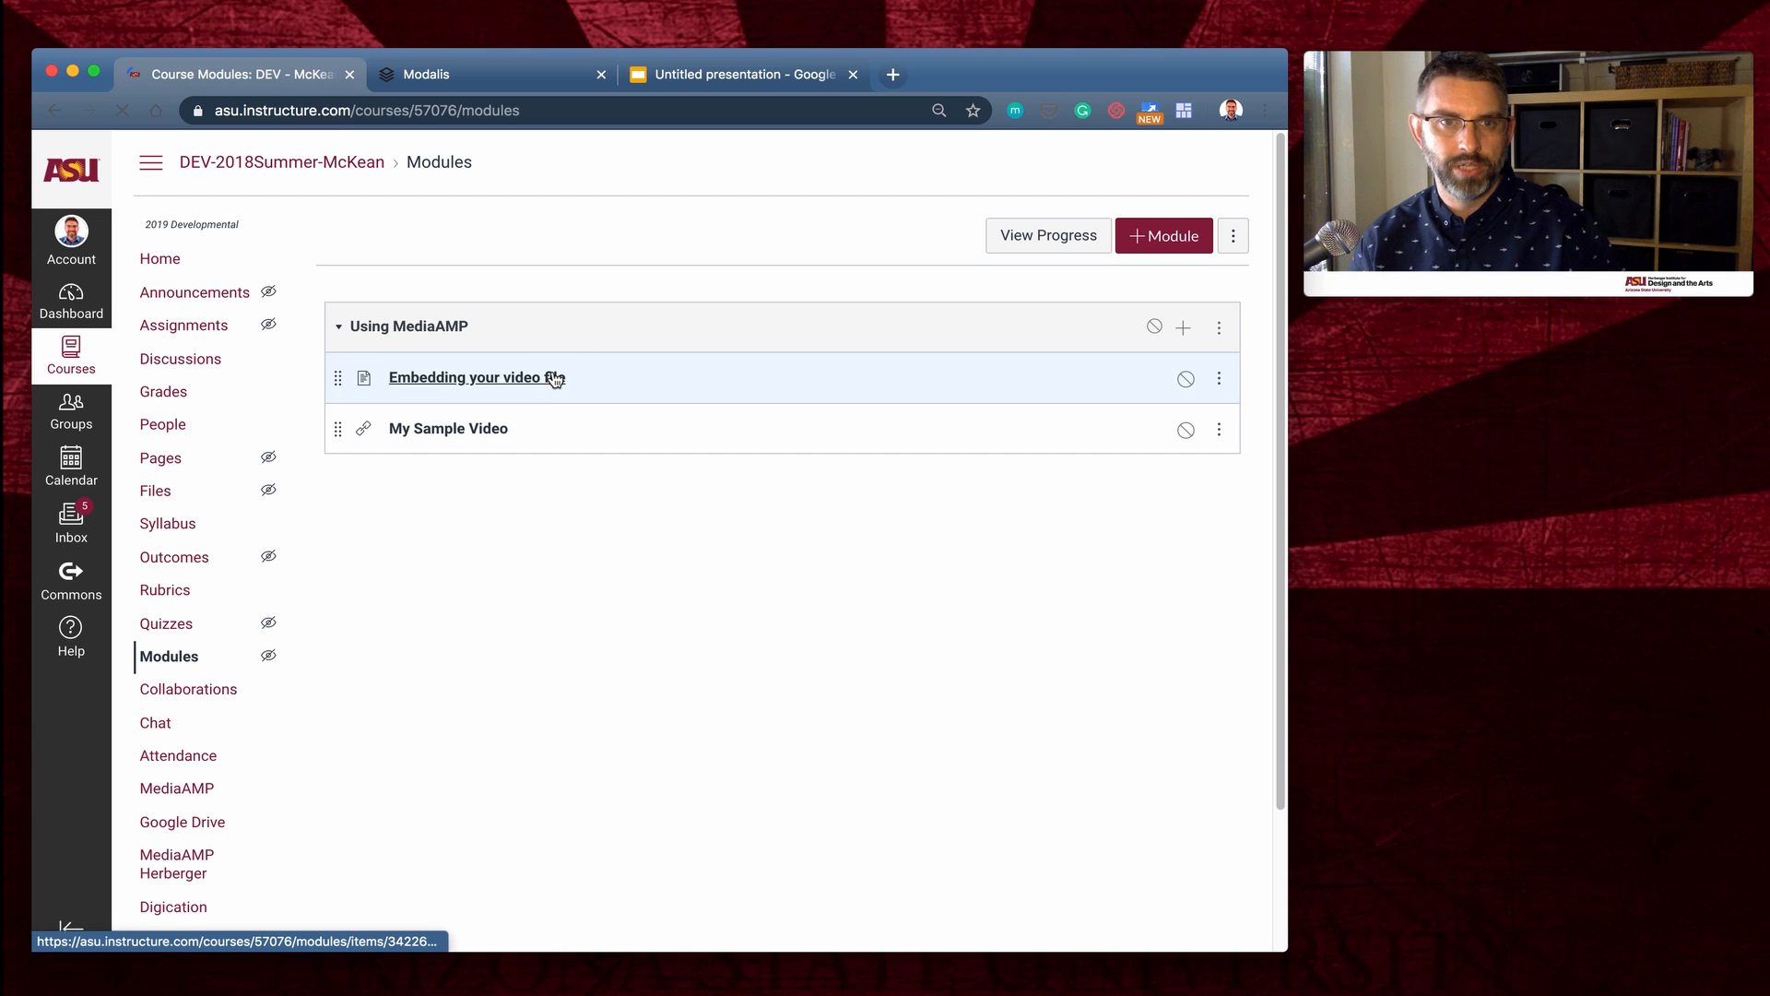
click(558, 382)
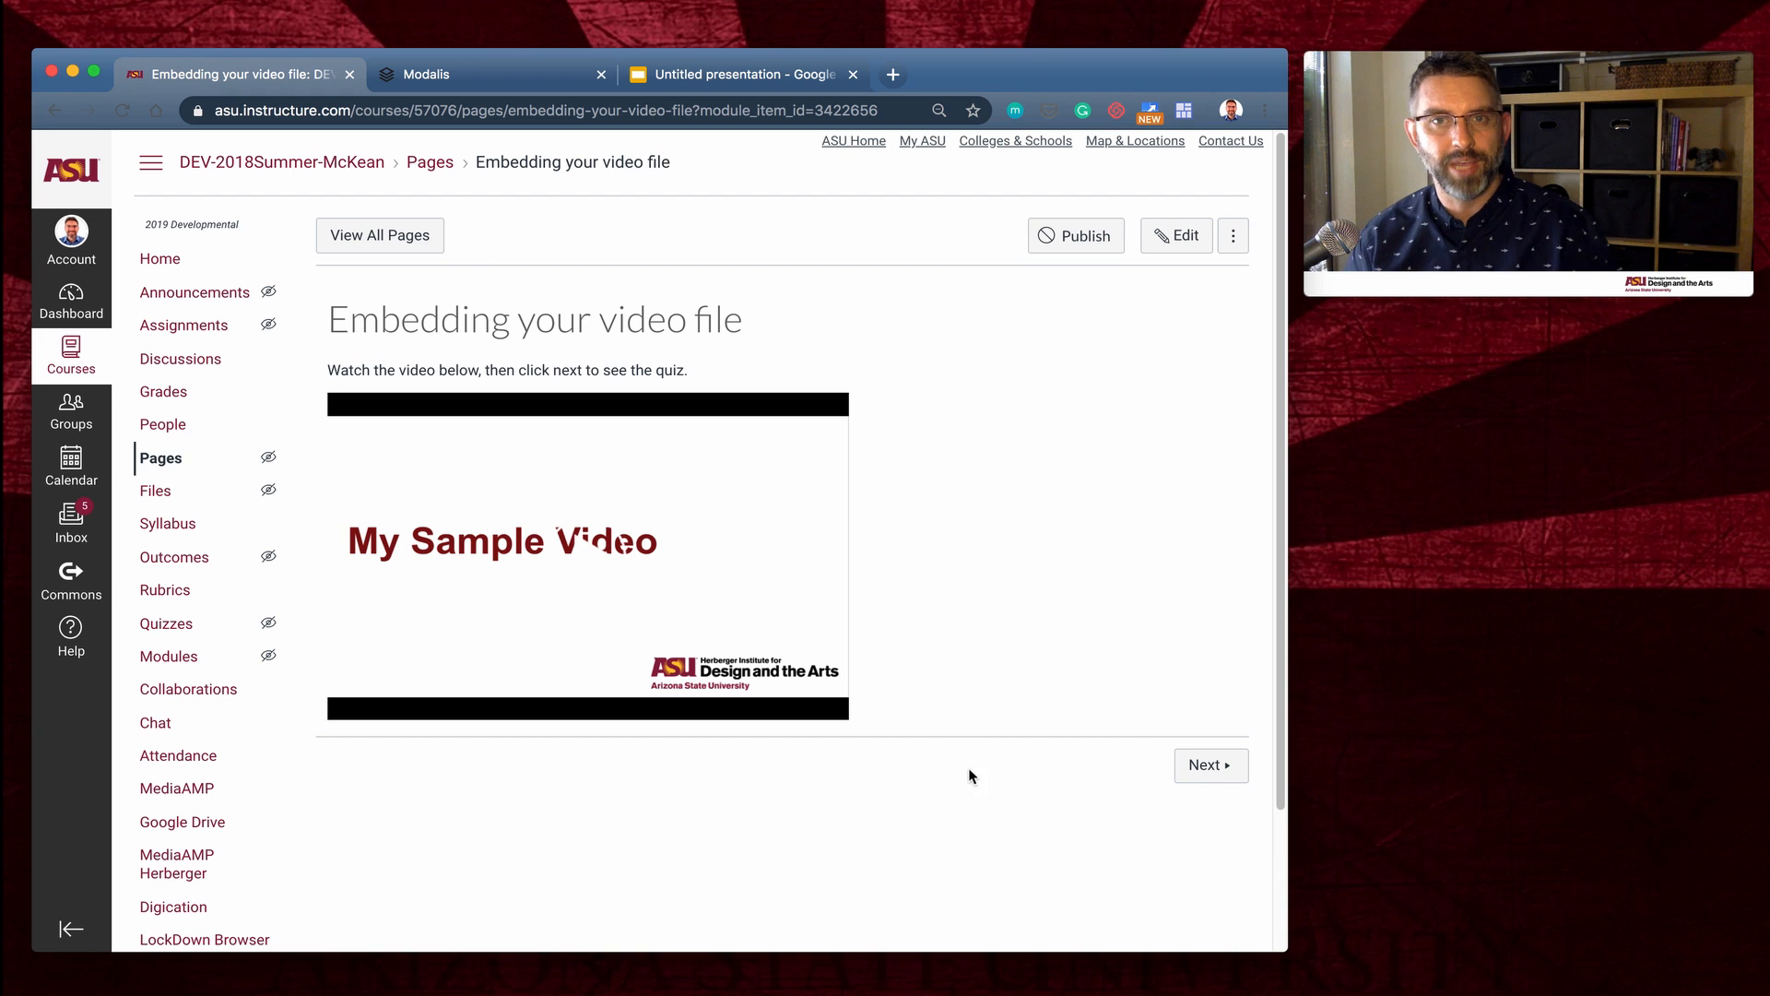
click(1198, 778)
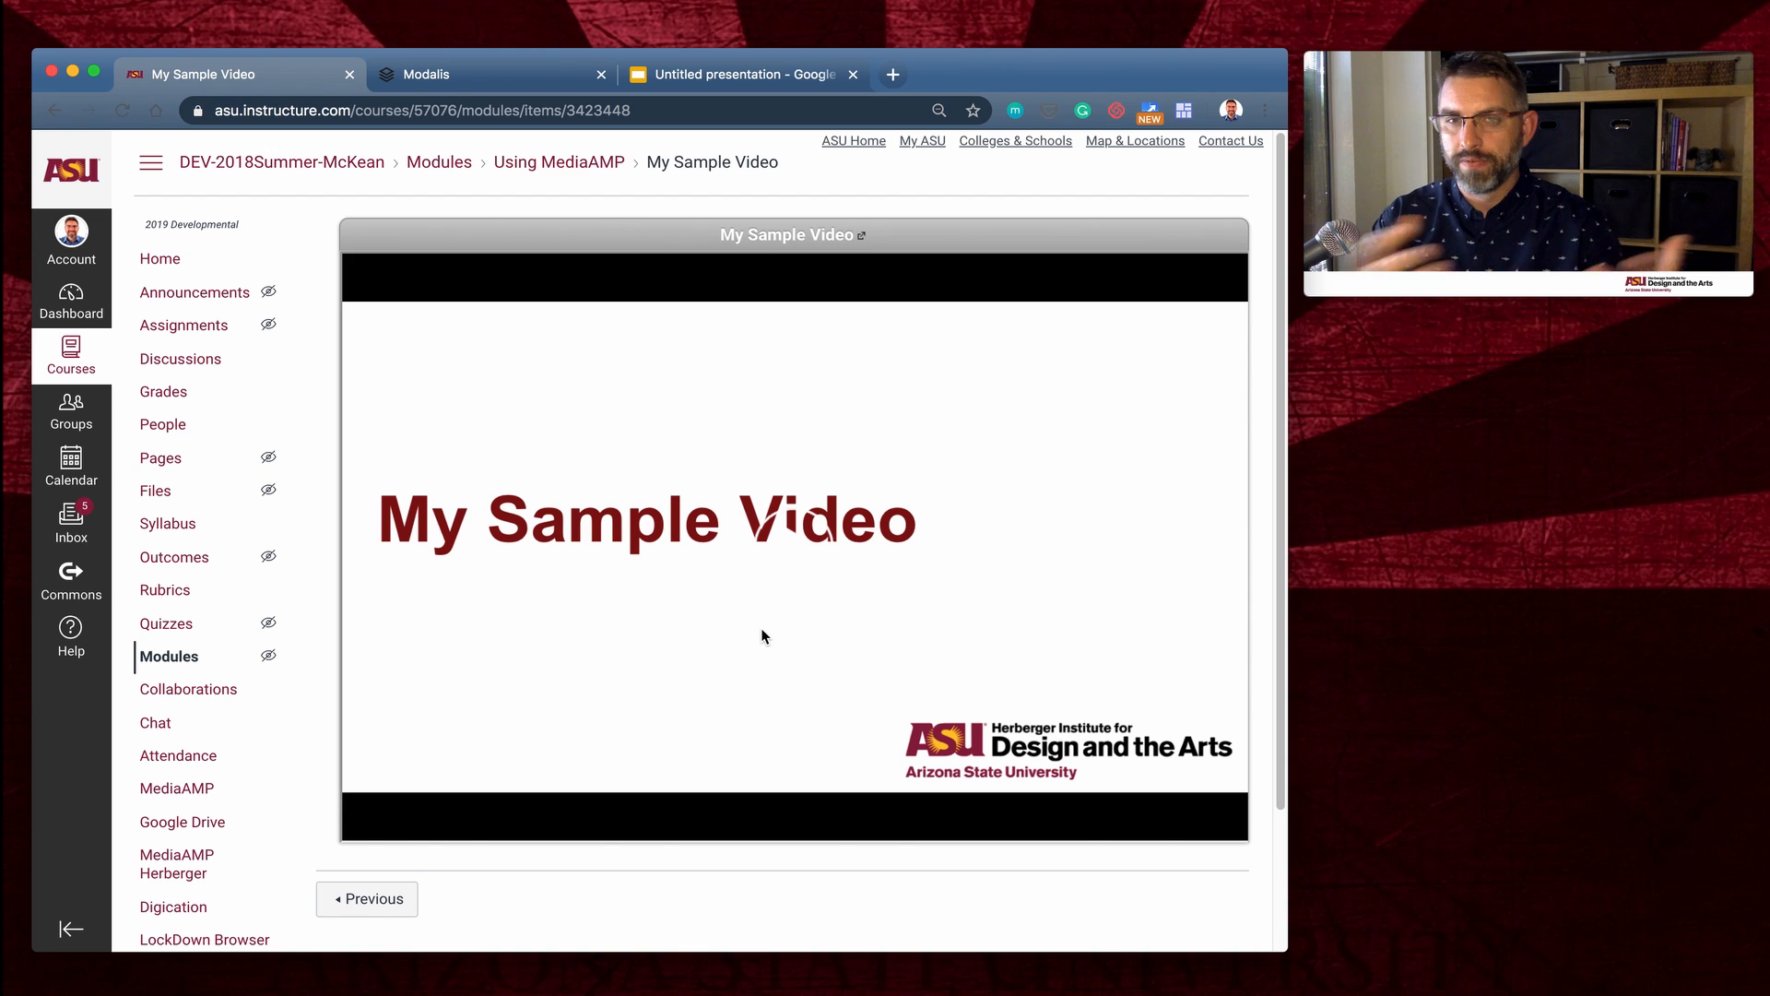
mouse_move(763, 635)
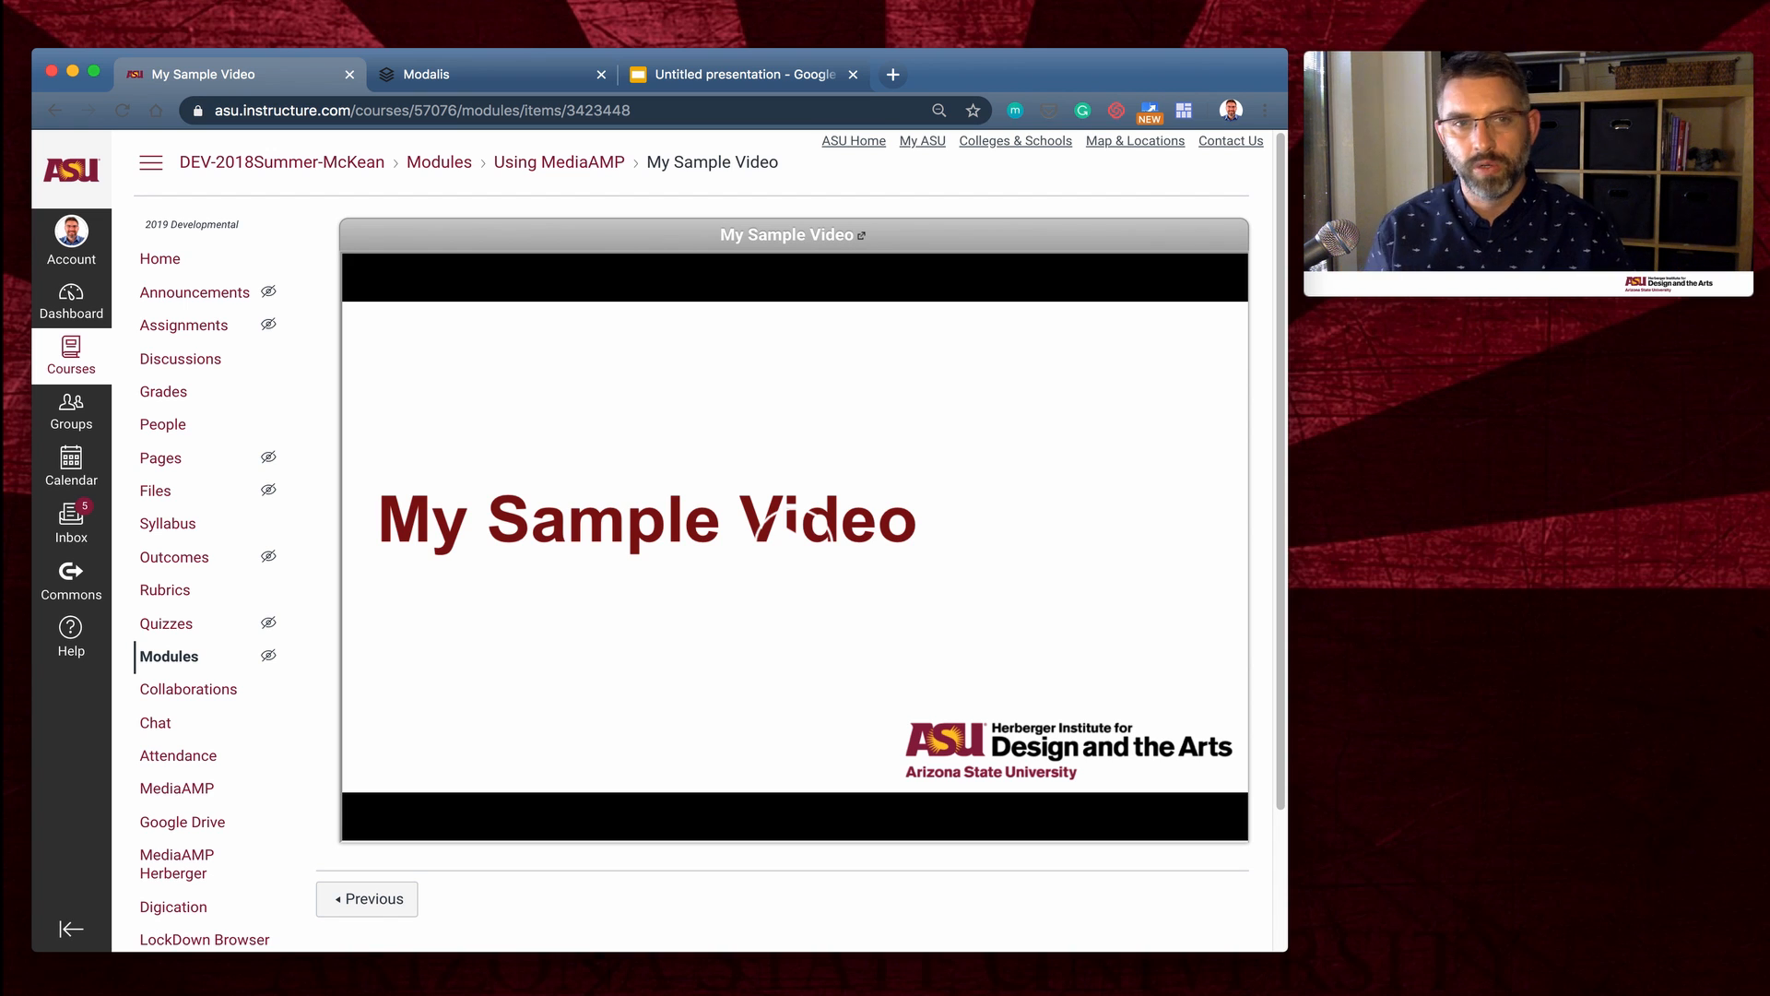
- Switch to MediaAMP and view the sample video's embed code and external link sharing options
click(485, 74)
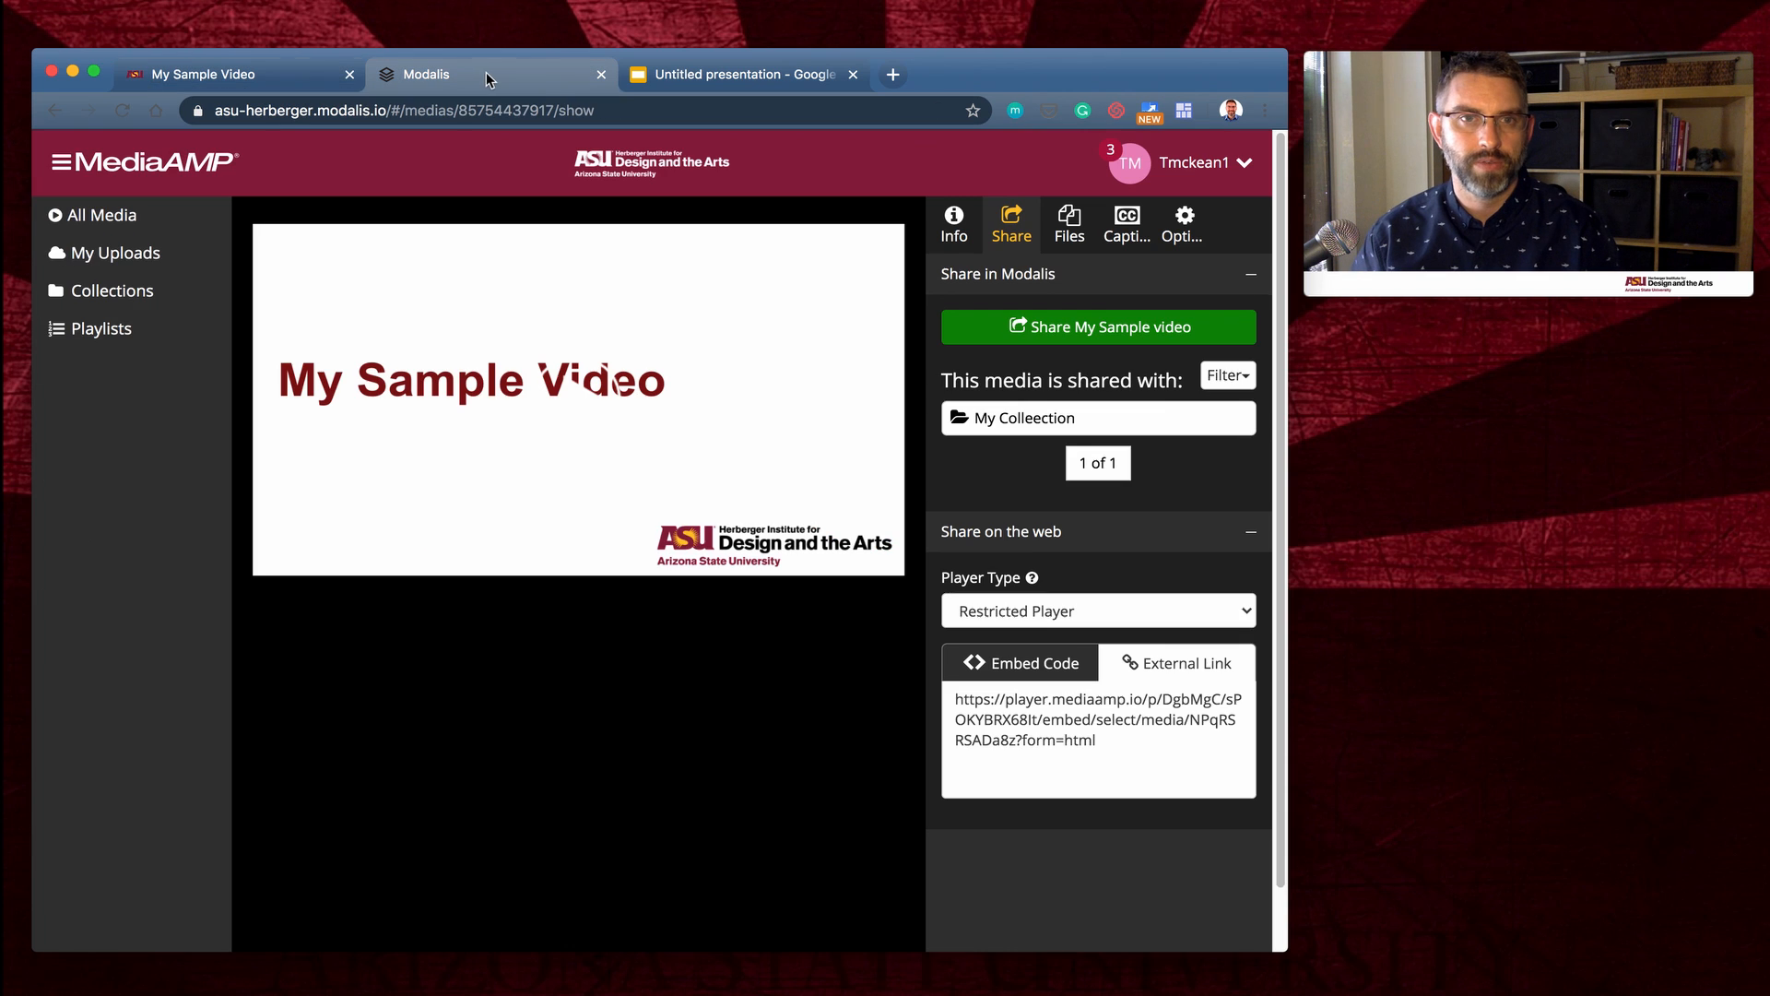
click(1027, 666)
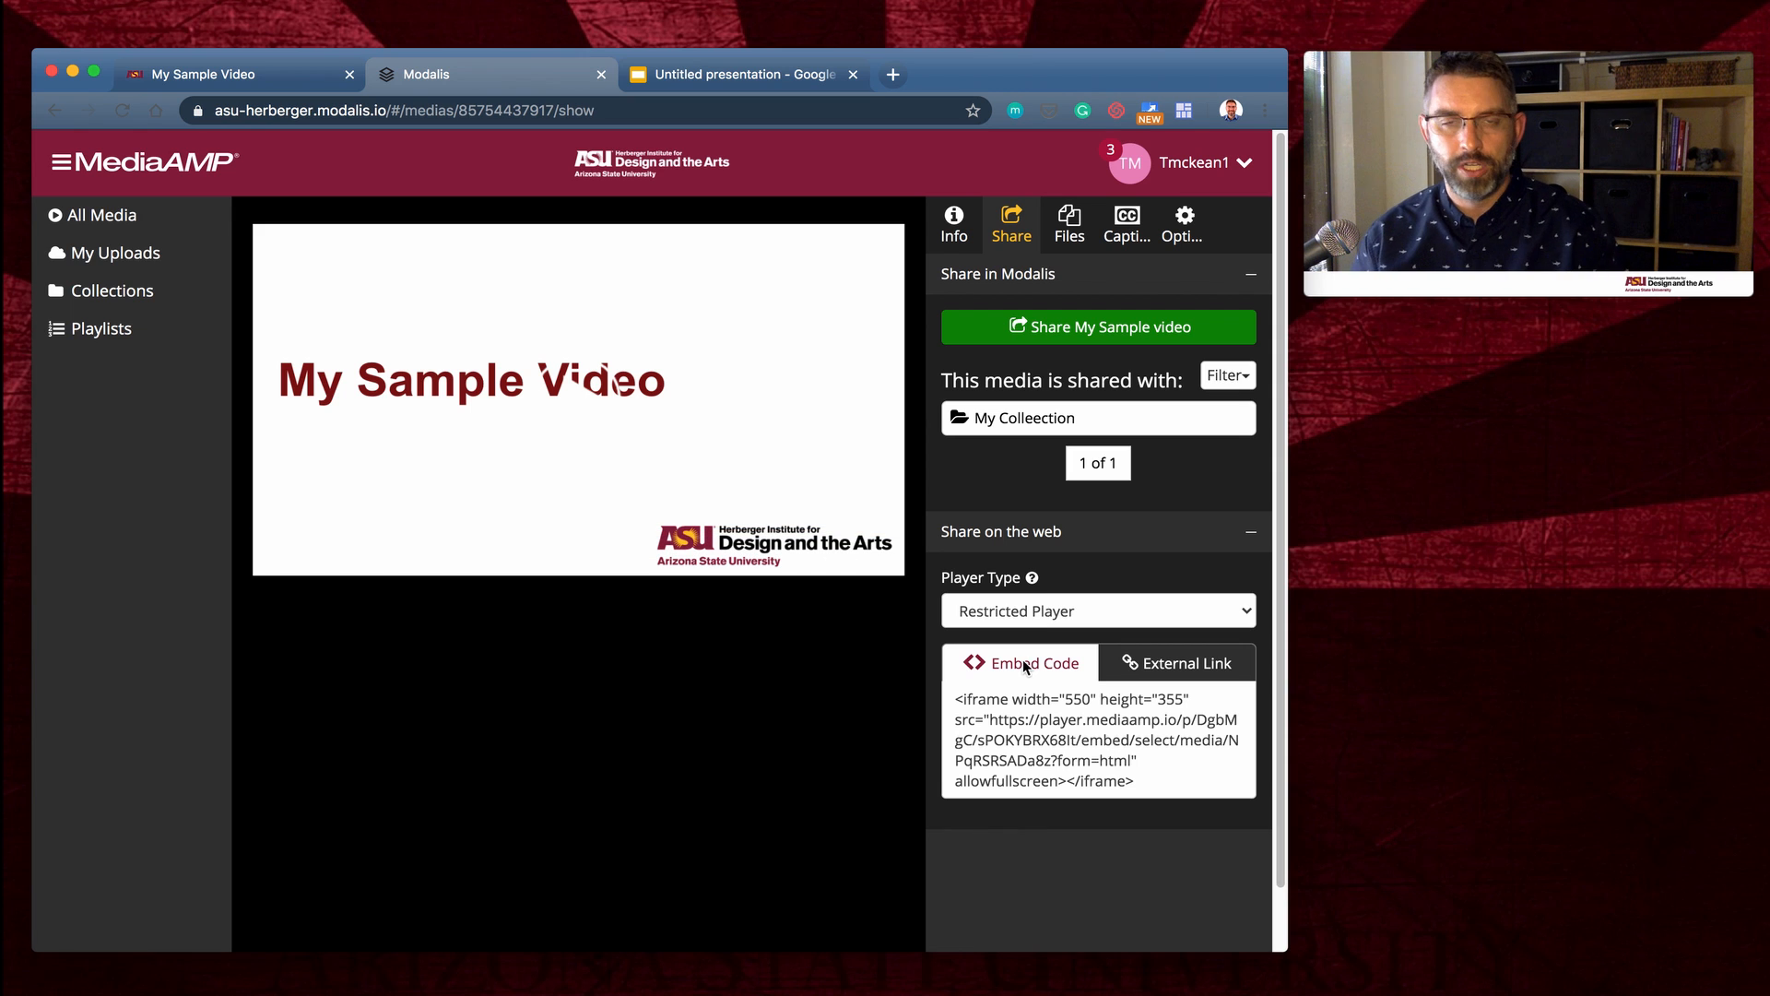
click(1177, 667)
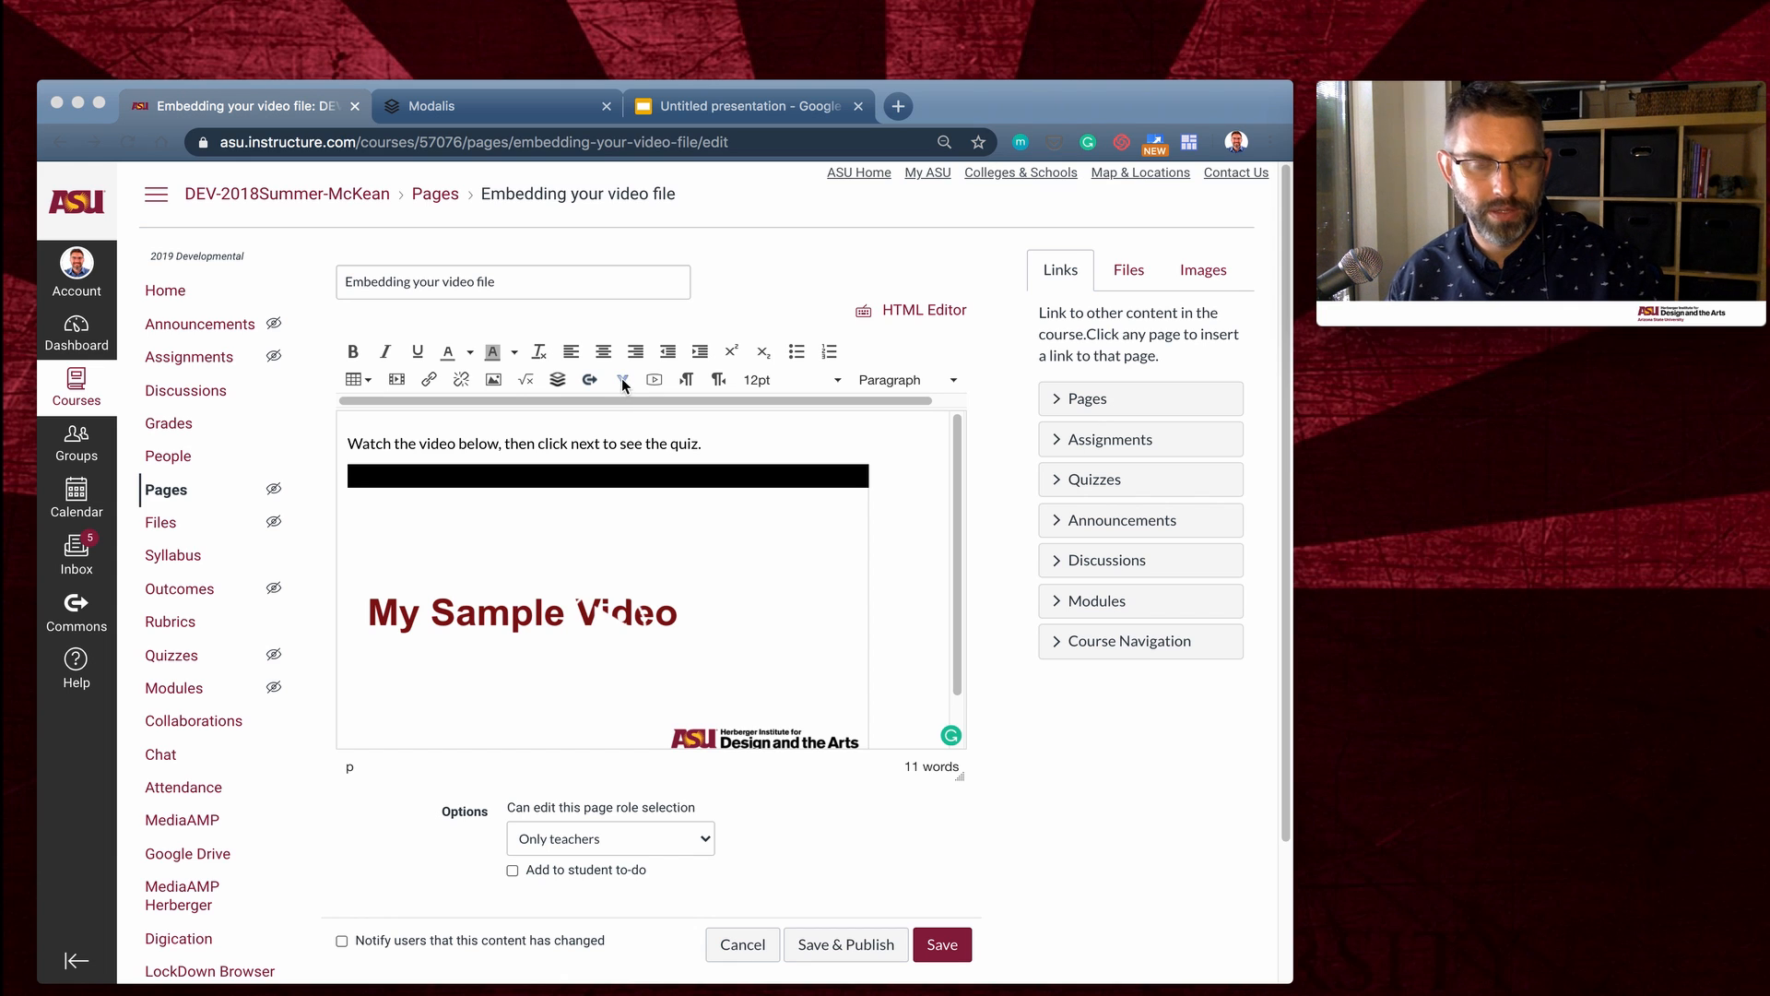
- View the page editor's list of additional external tools, and switch to MediaAMP to view the sample video's embed code
click(894, 461)
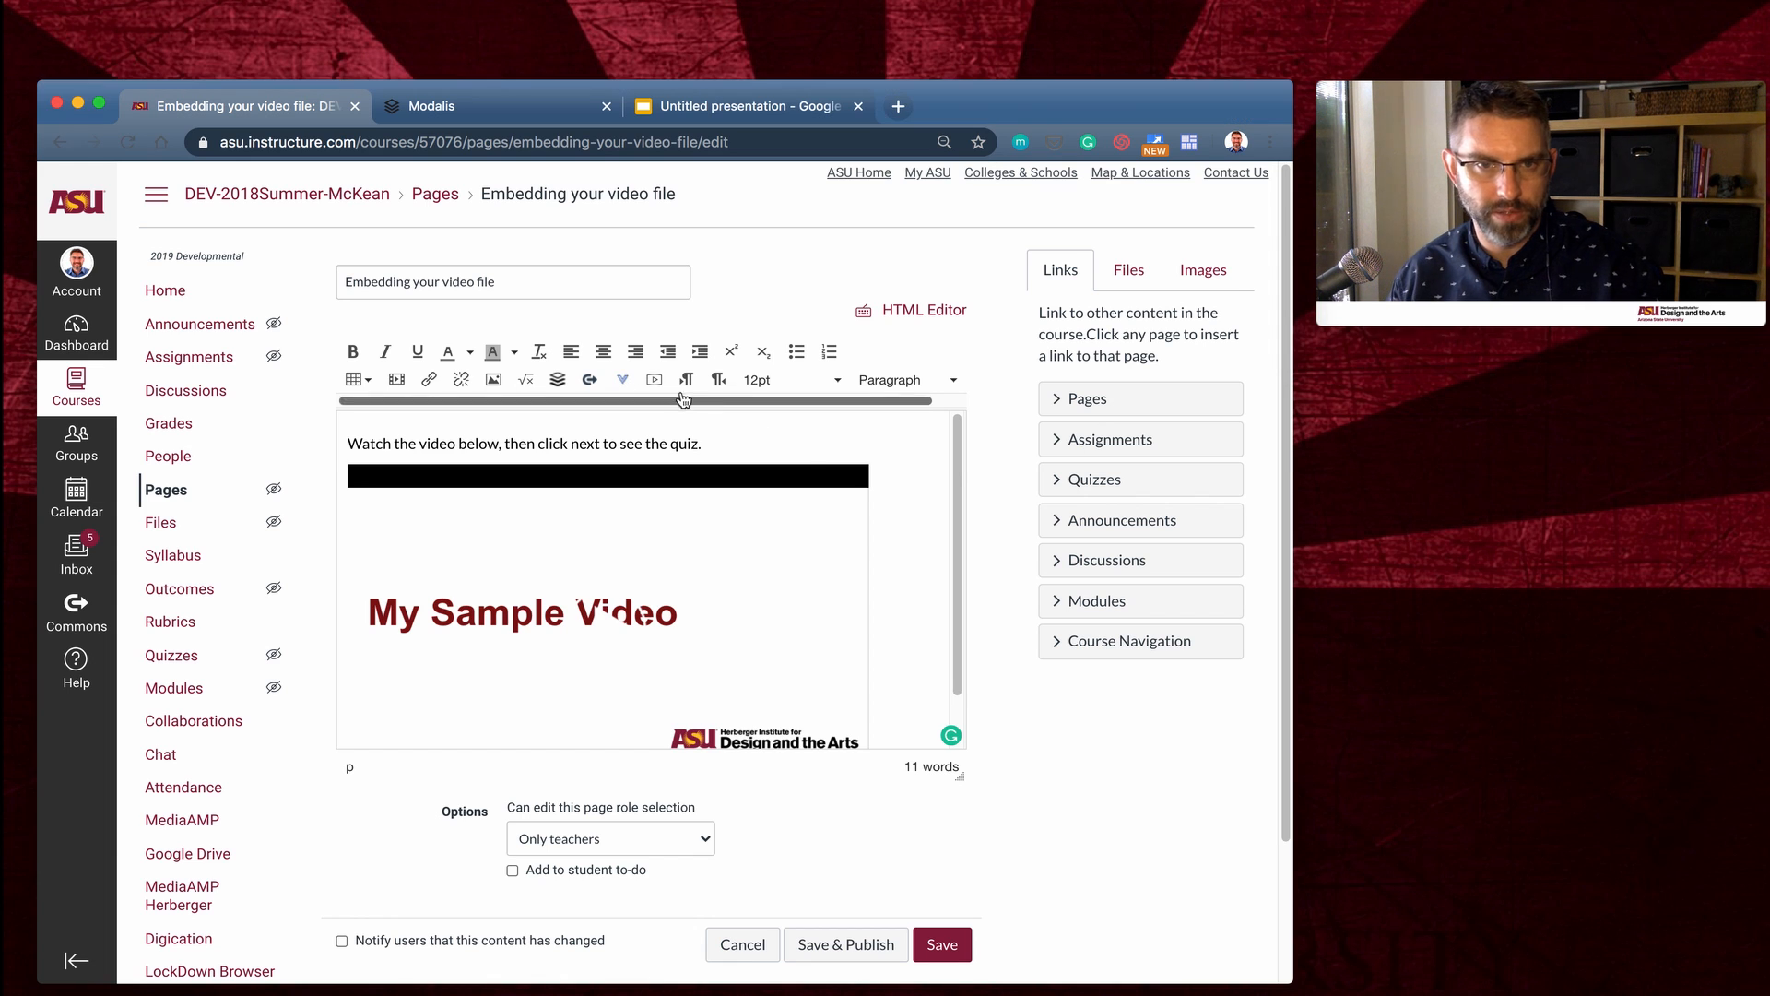
click(623, 381)
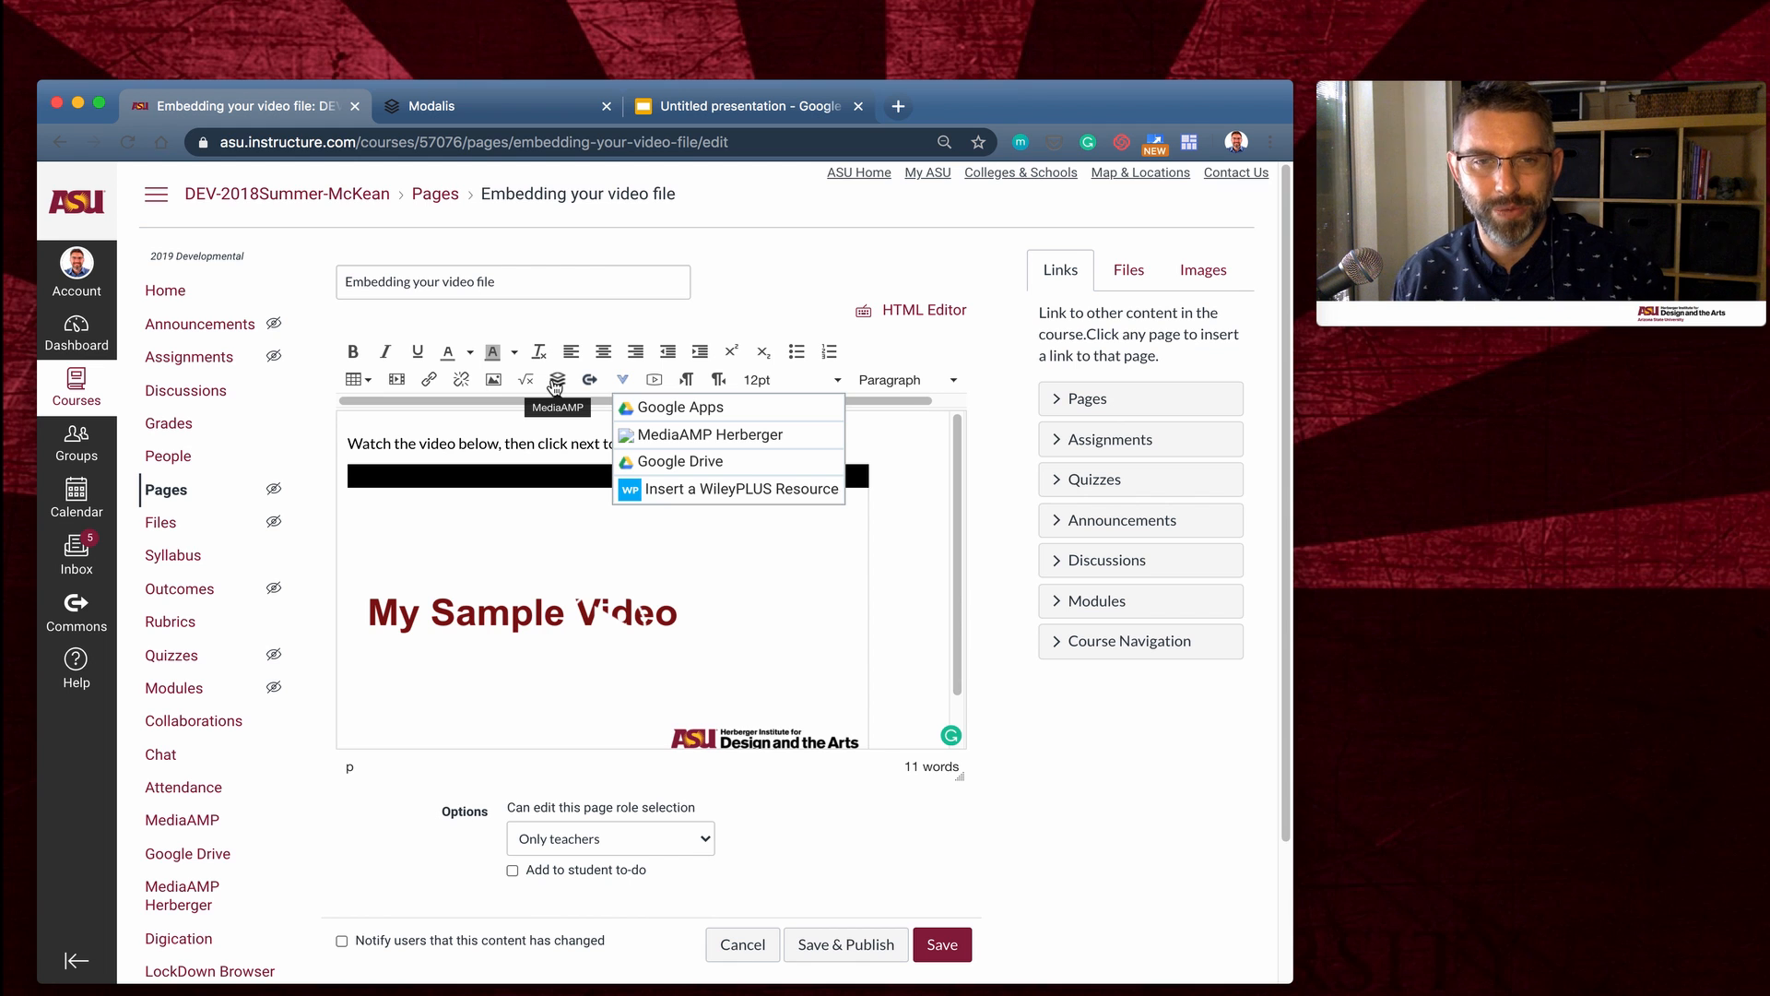
click(536, 110)
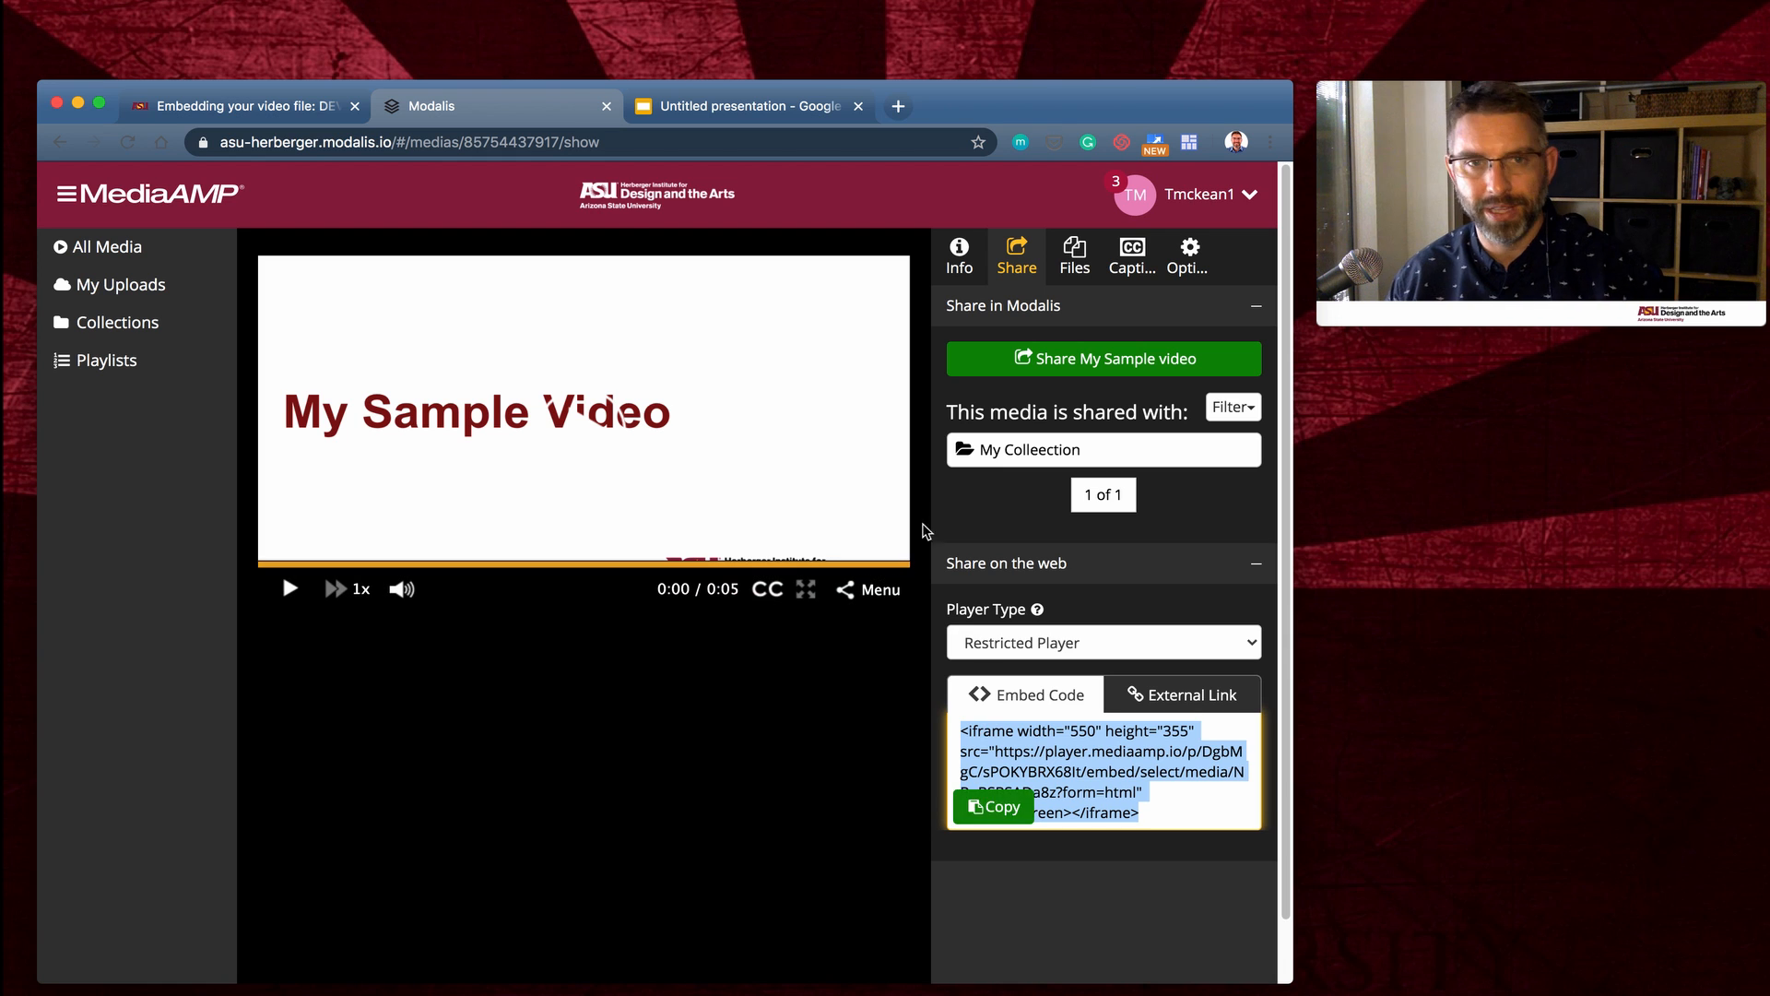
- Return to the Canvas page editor and delete the embedded video below the instruction text
click(196, 108)
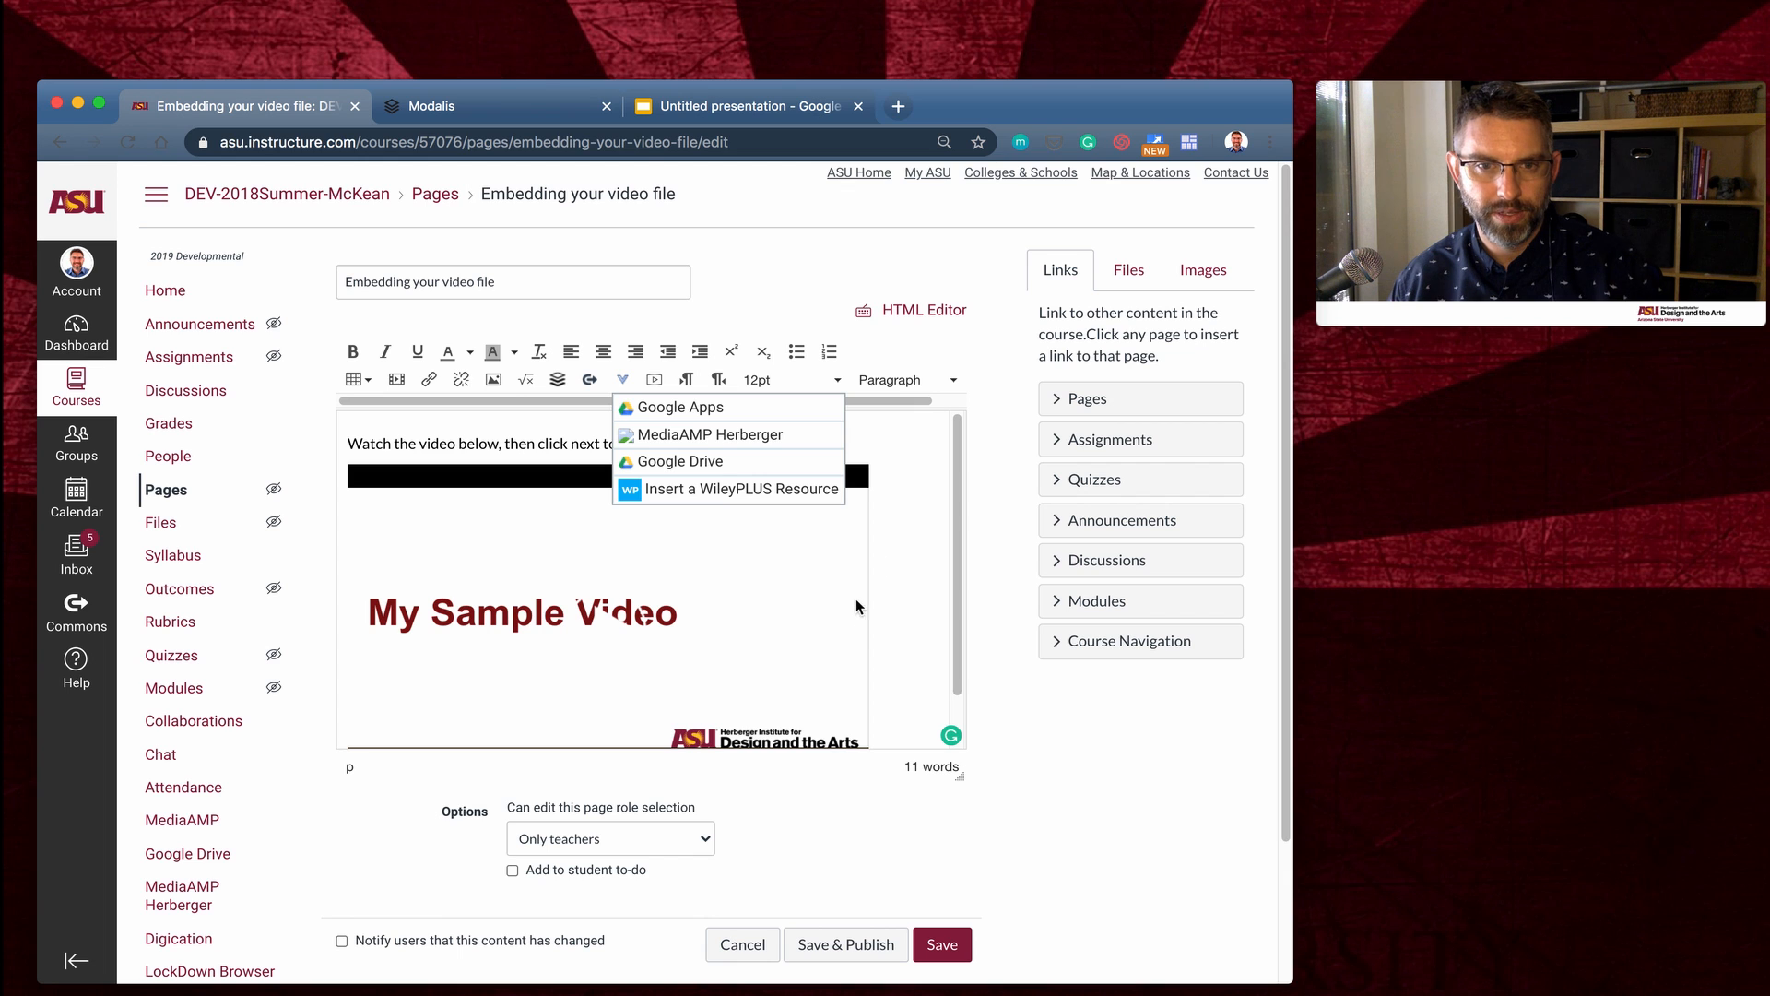
click(879, 556)
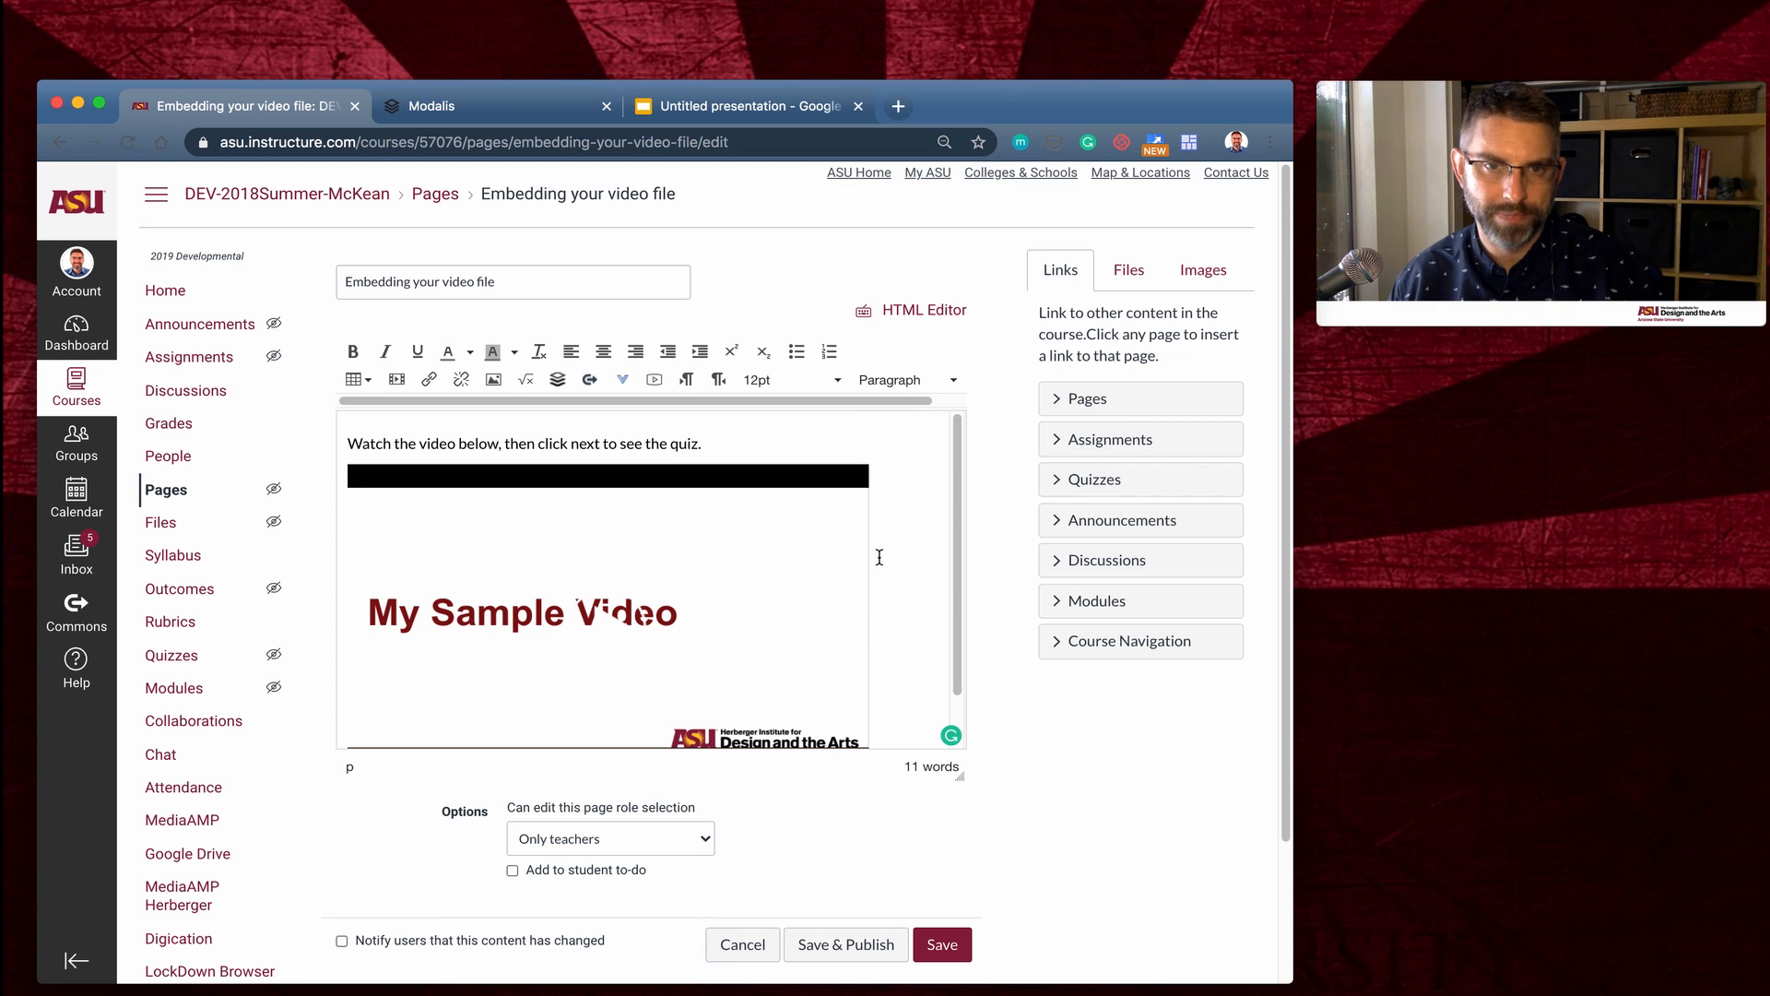
key(BackSpace)
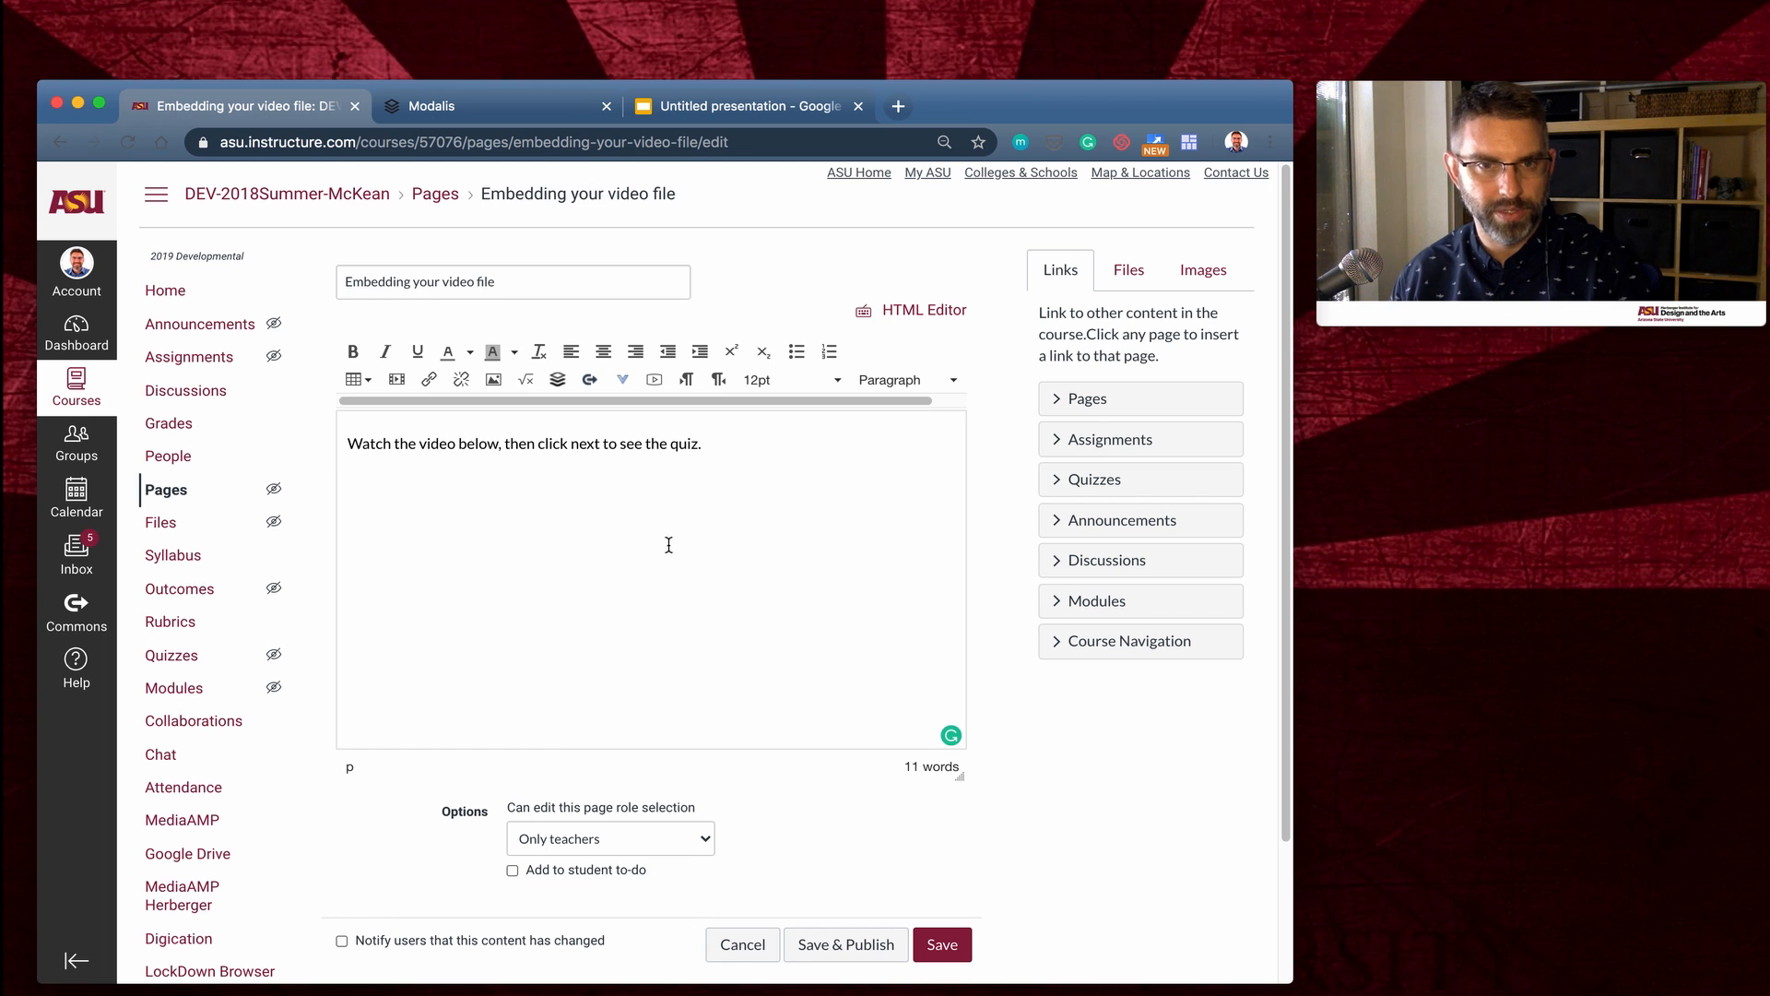
- Launch the MediaAMP Herberger media picker from the page editor and look through its media list and navigation options
click(623, 381)
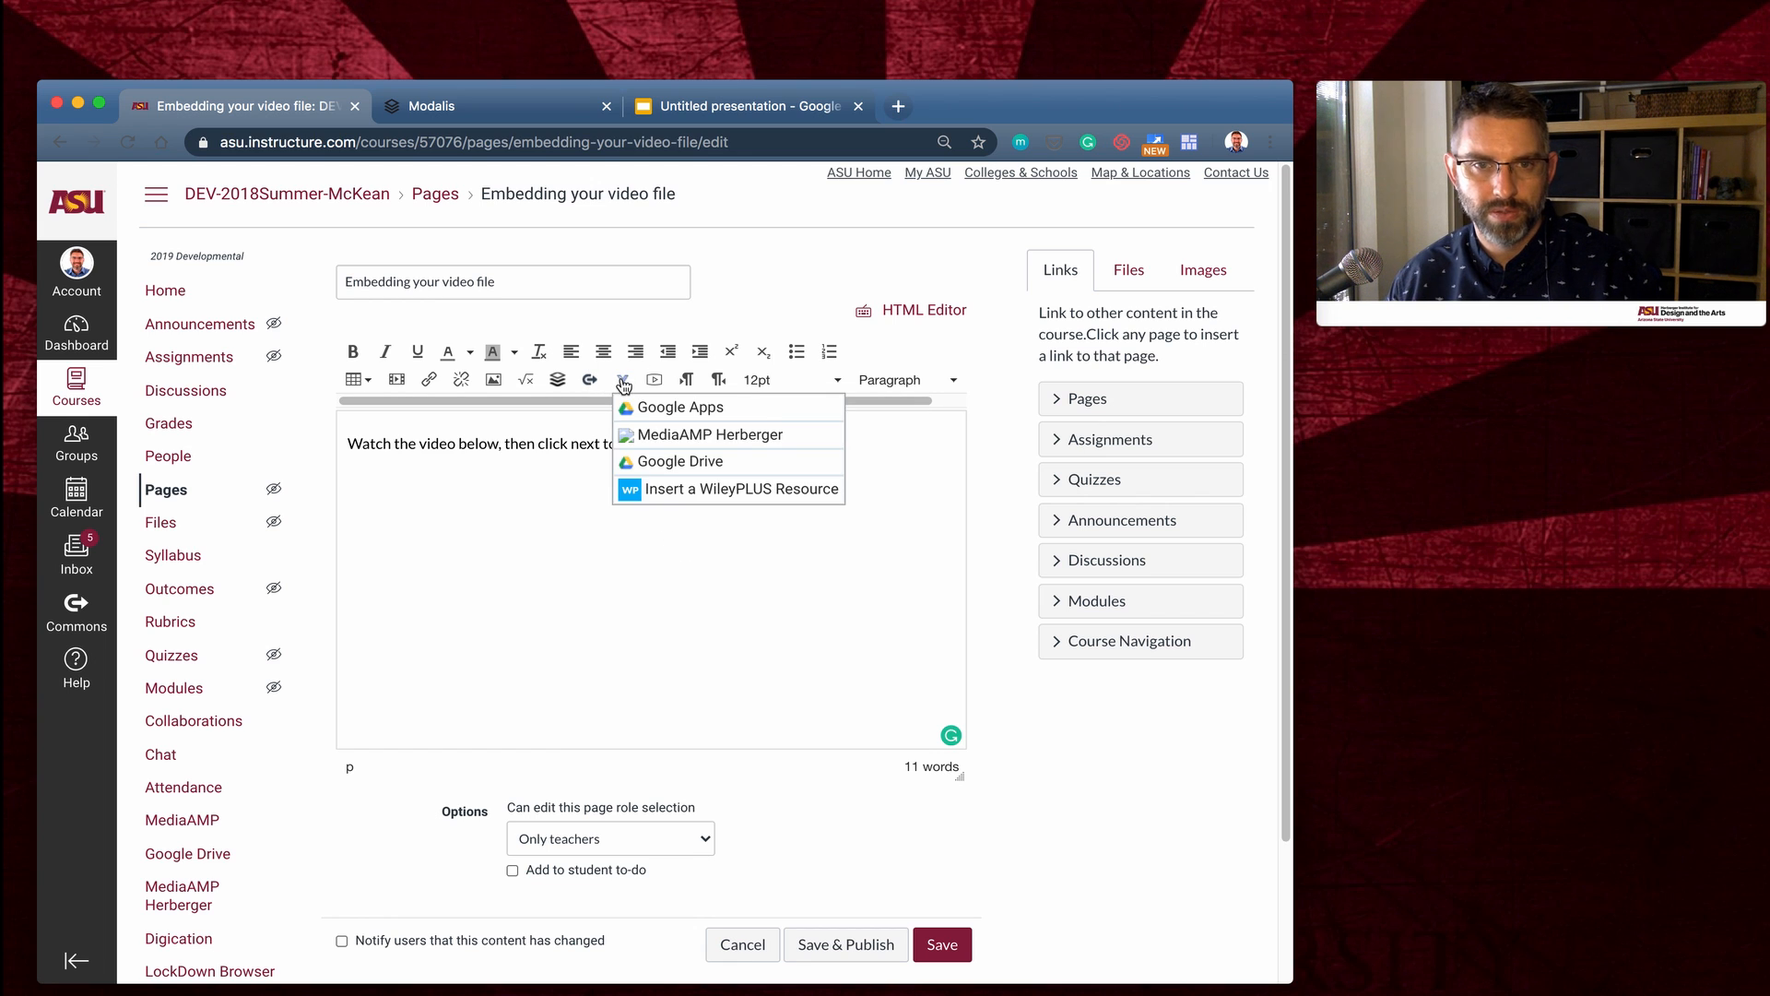
click(797, 439)
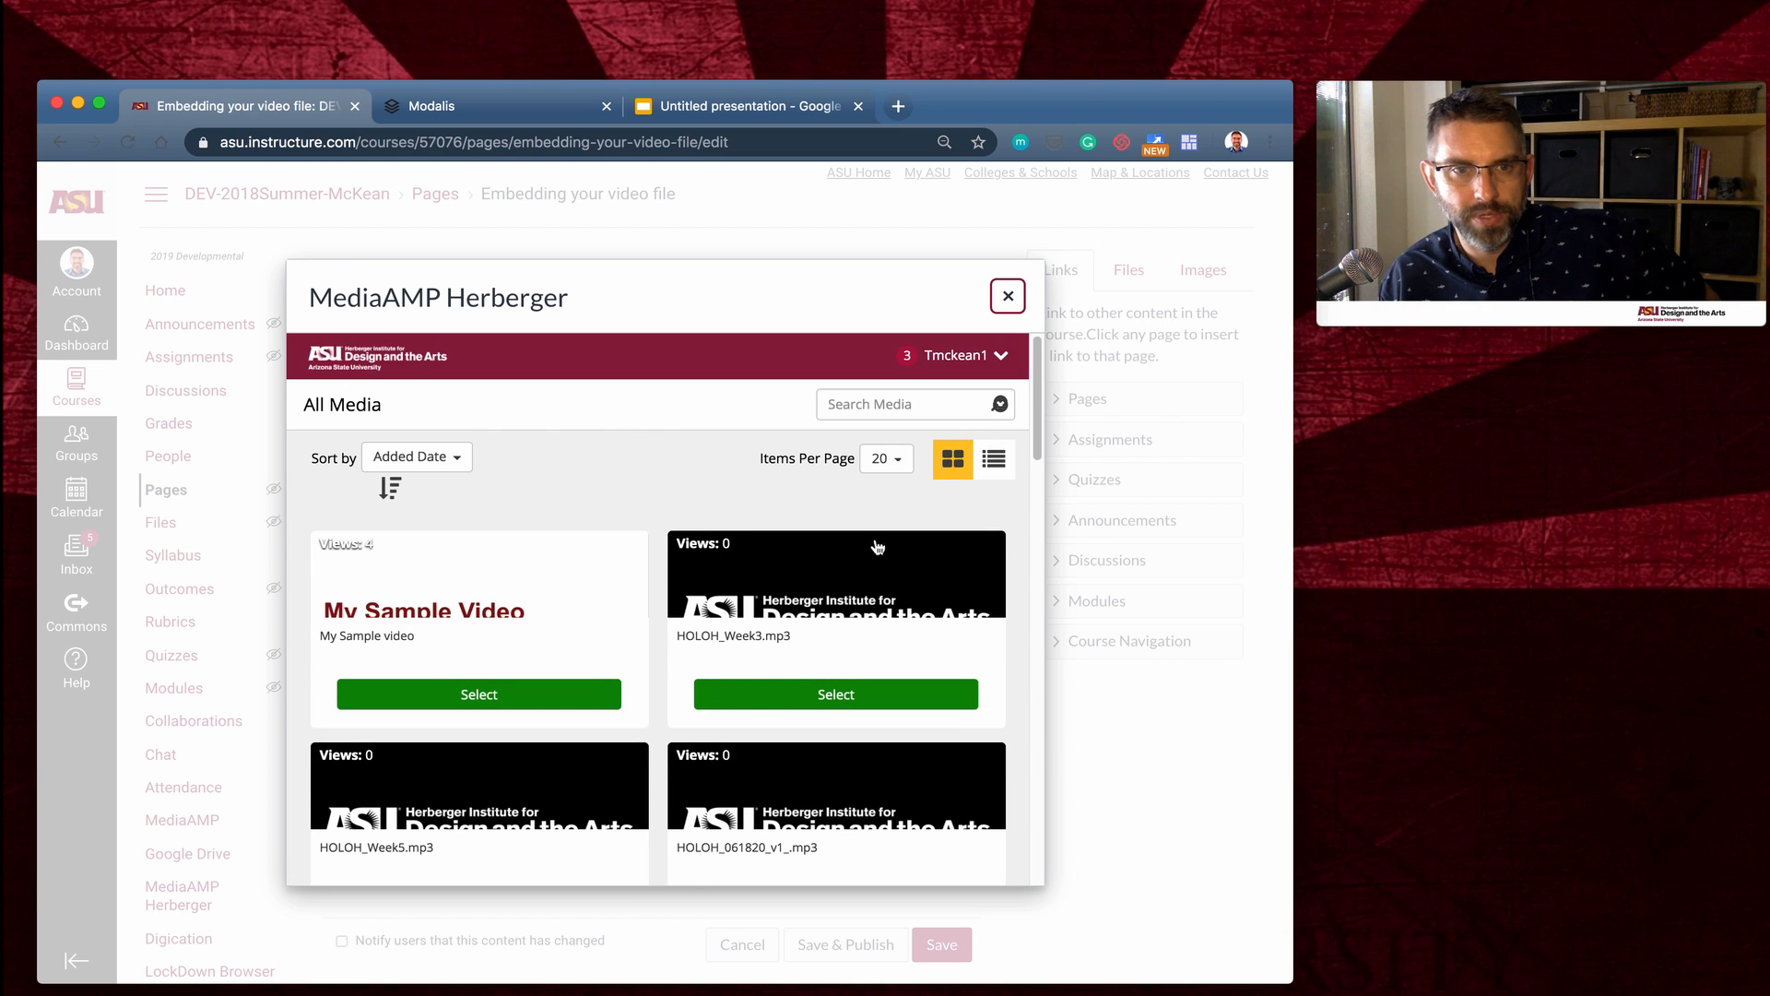
scroll(821, 564, down, 2)
scroll(815, 567, down, 4)
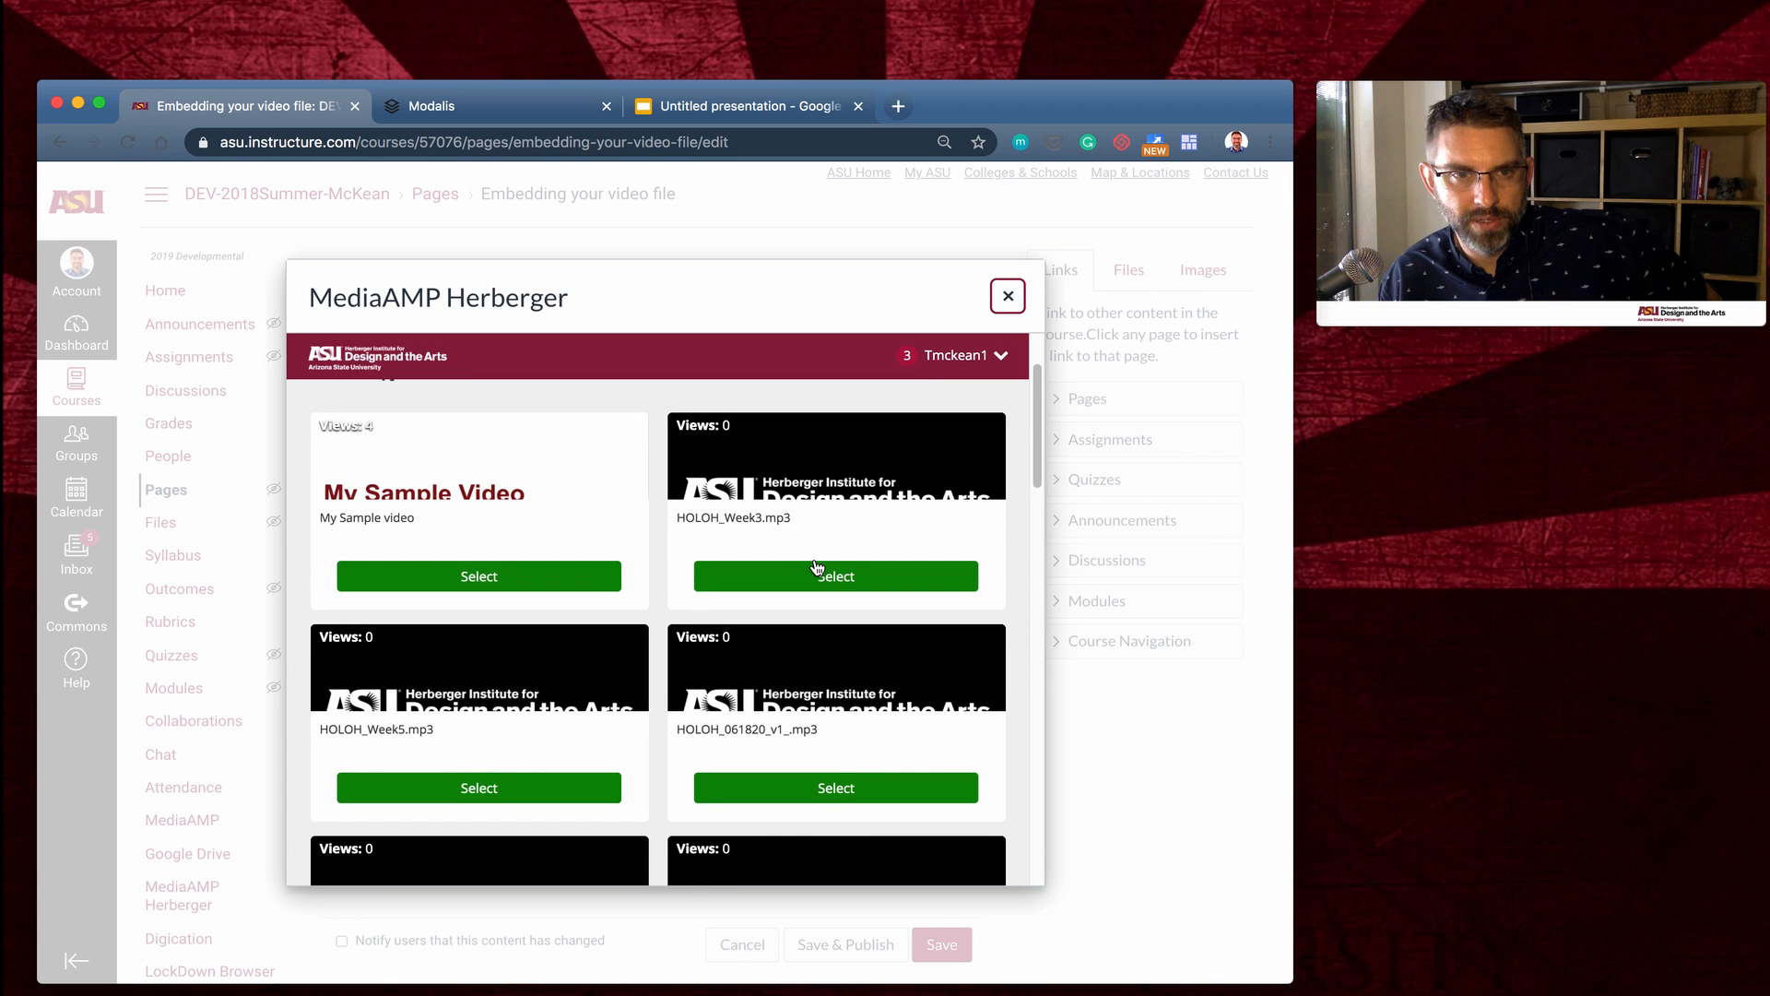
scroll(590, 461, up, 5)
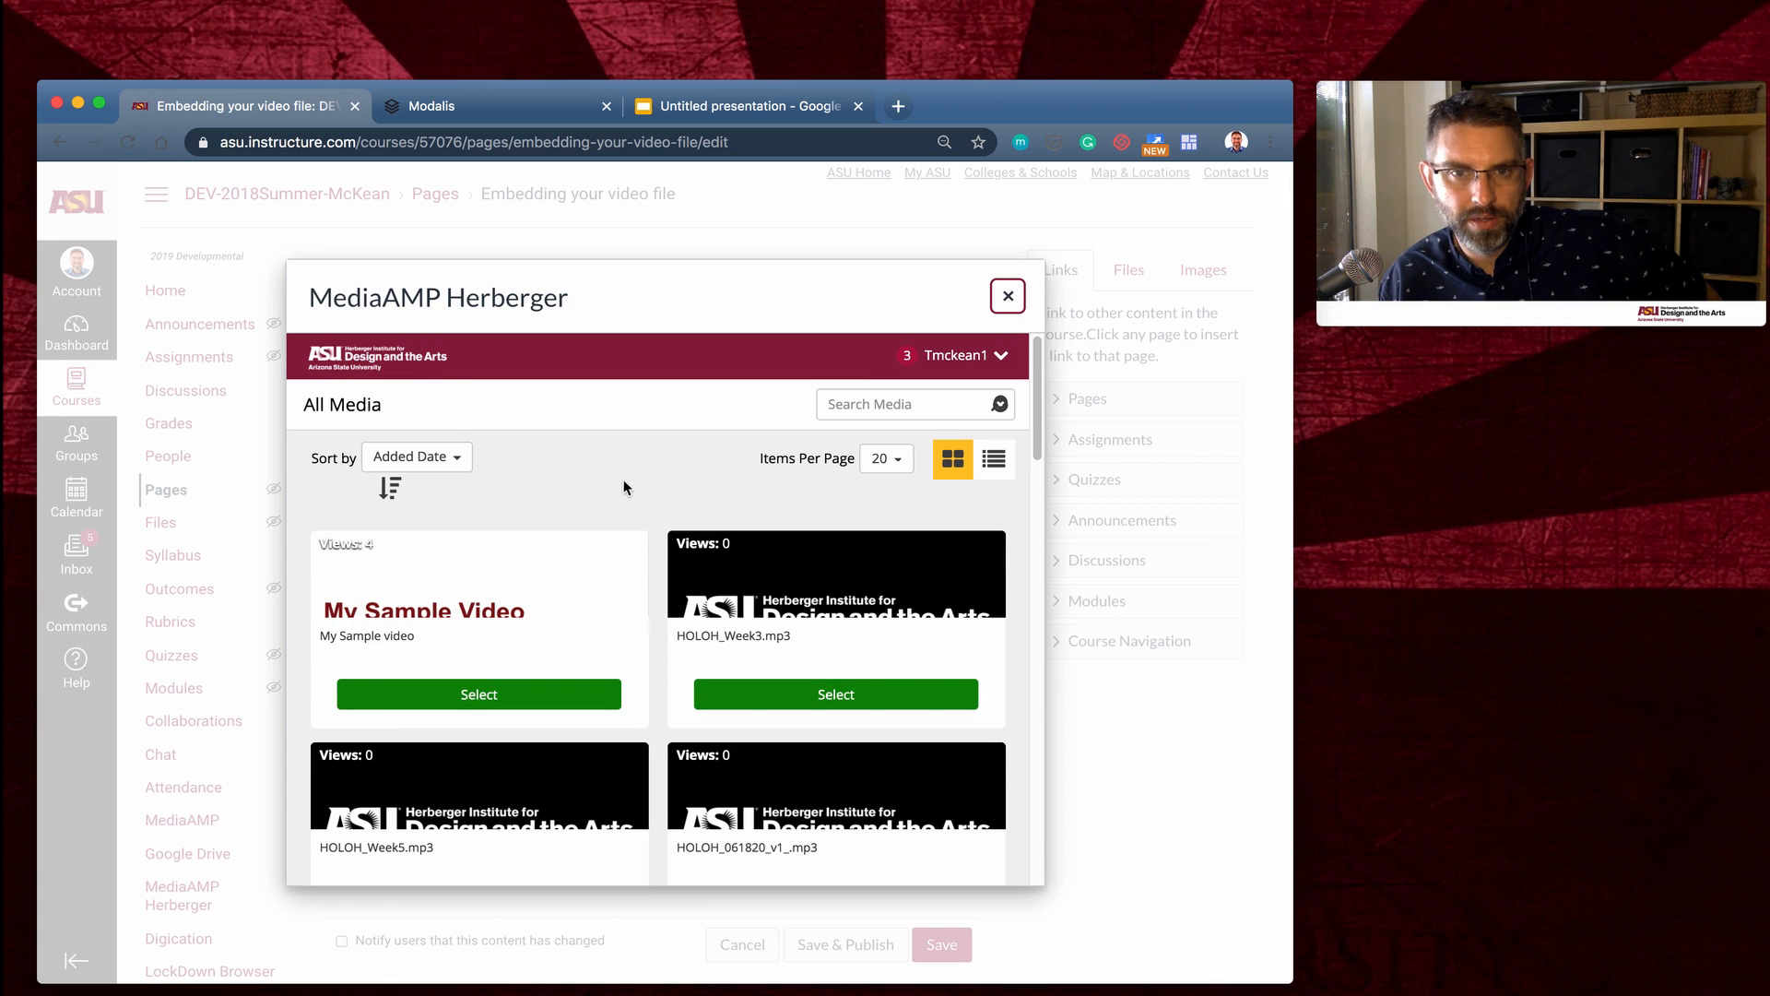
click(1006, 362)
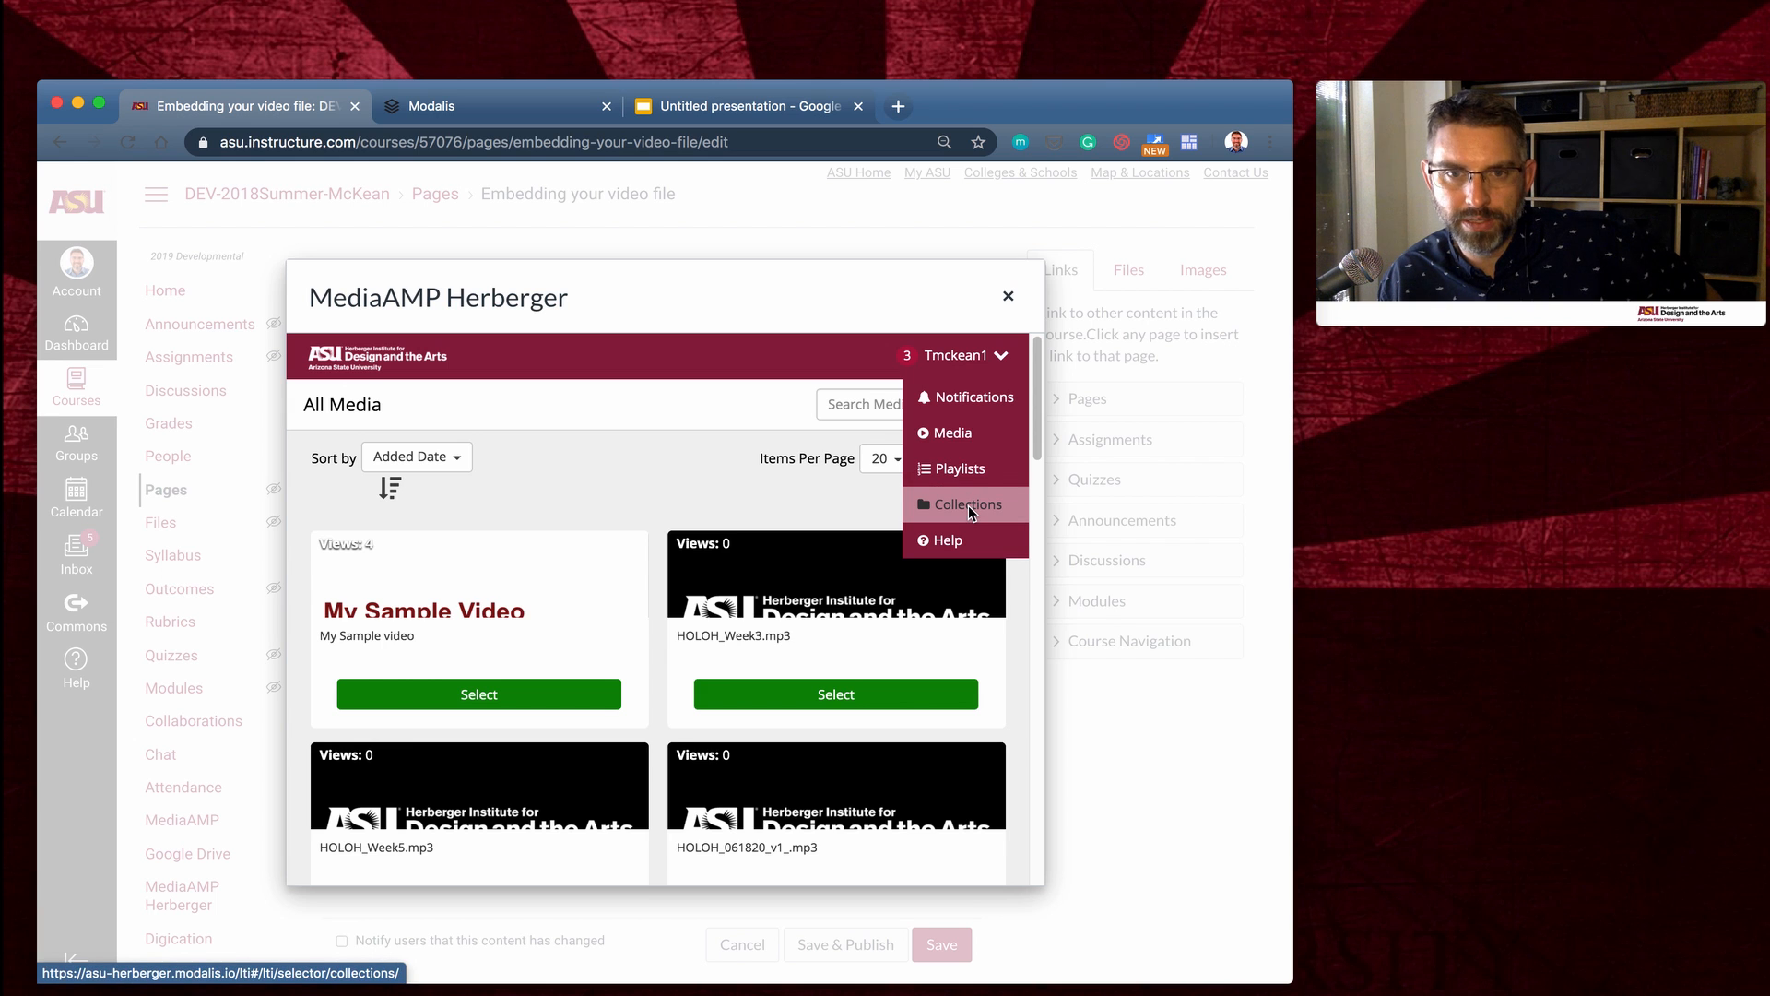
click(615, 452)
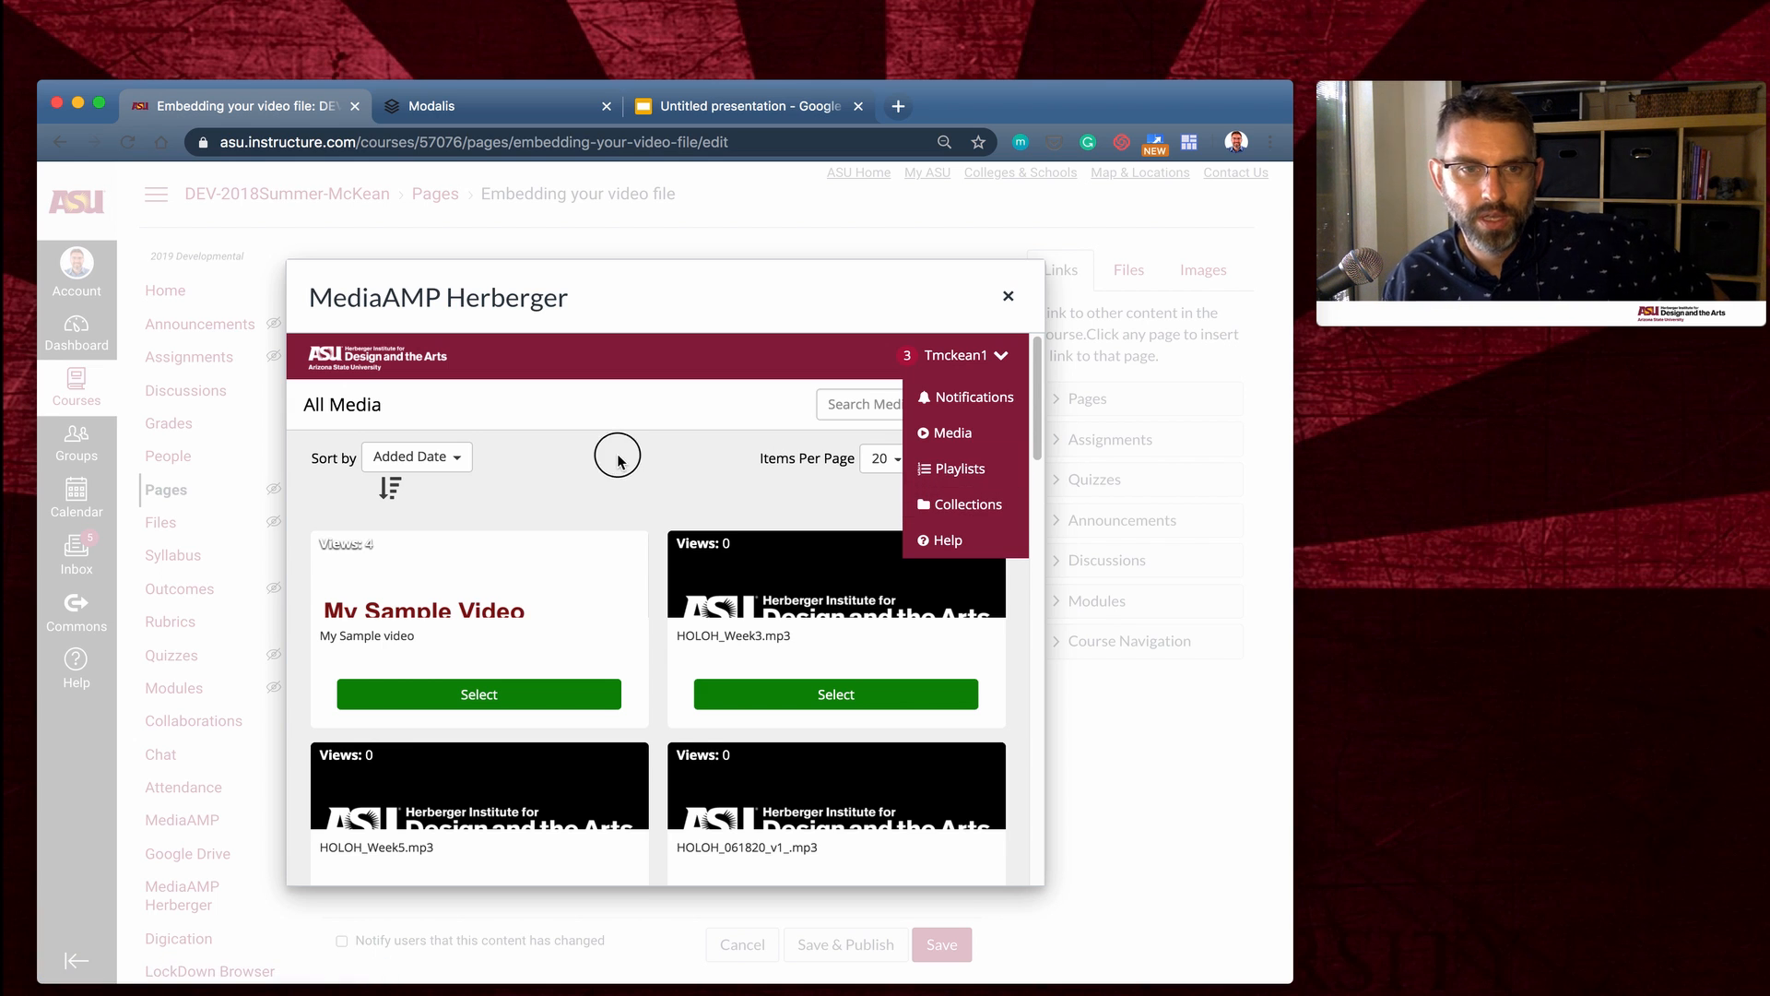
scroll(615, 452, down, 2)
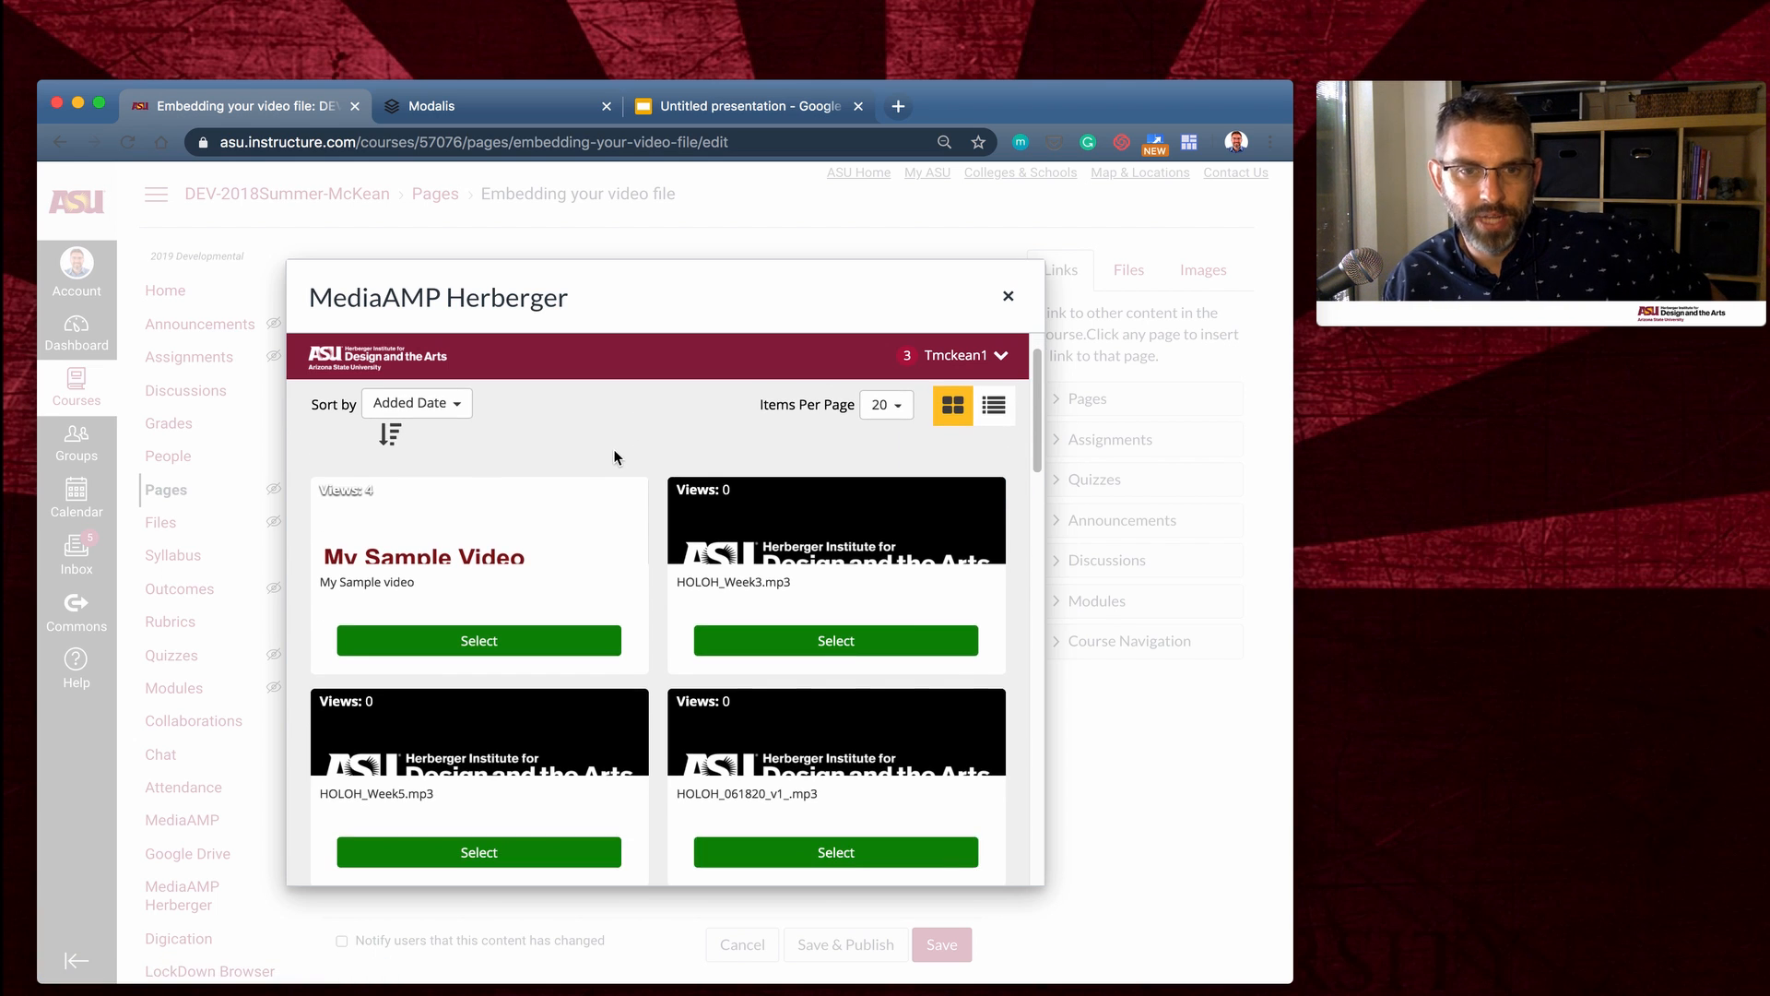
- Embed My Sample video from the media picker into the page and save the page
click(477, 646)
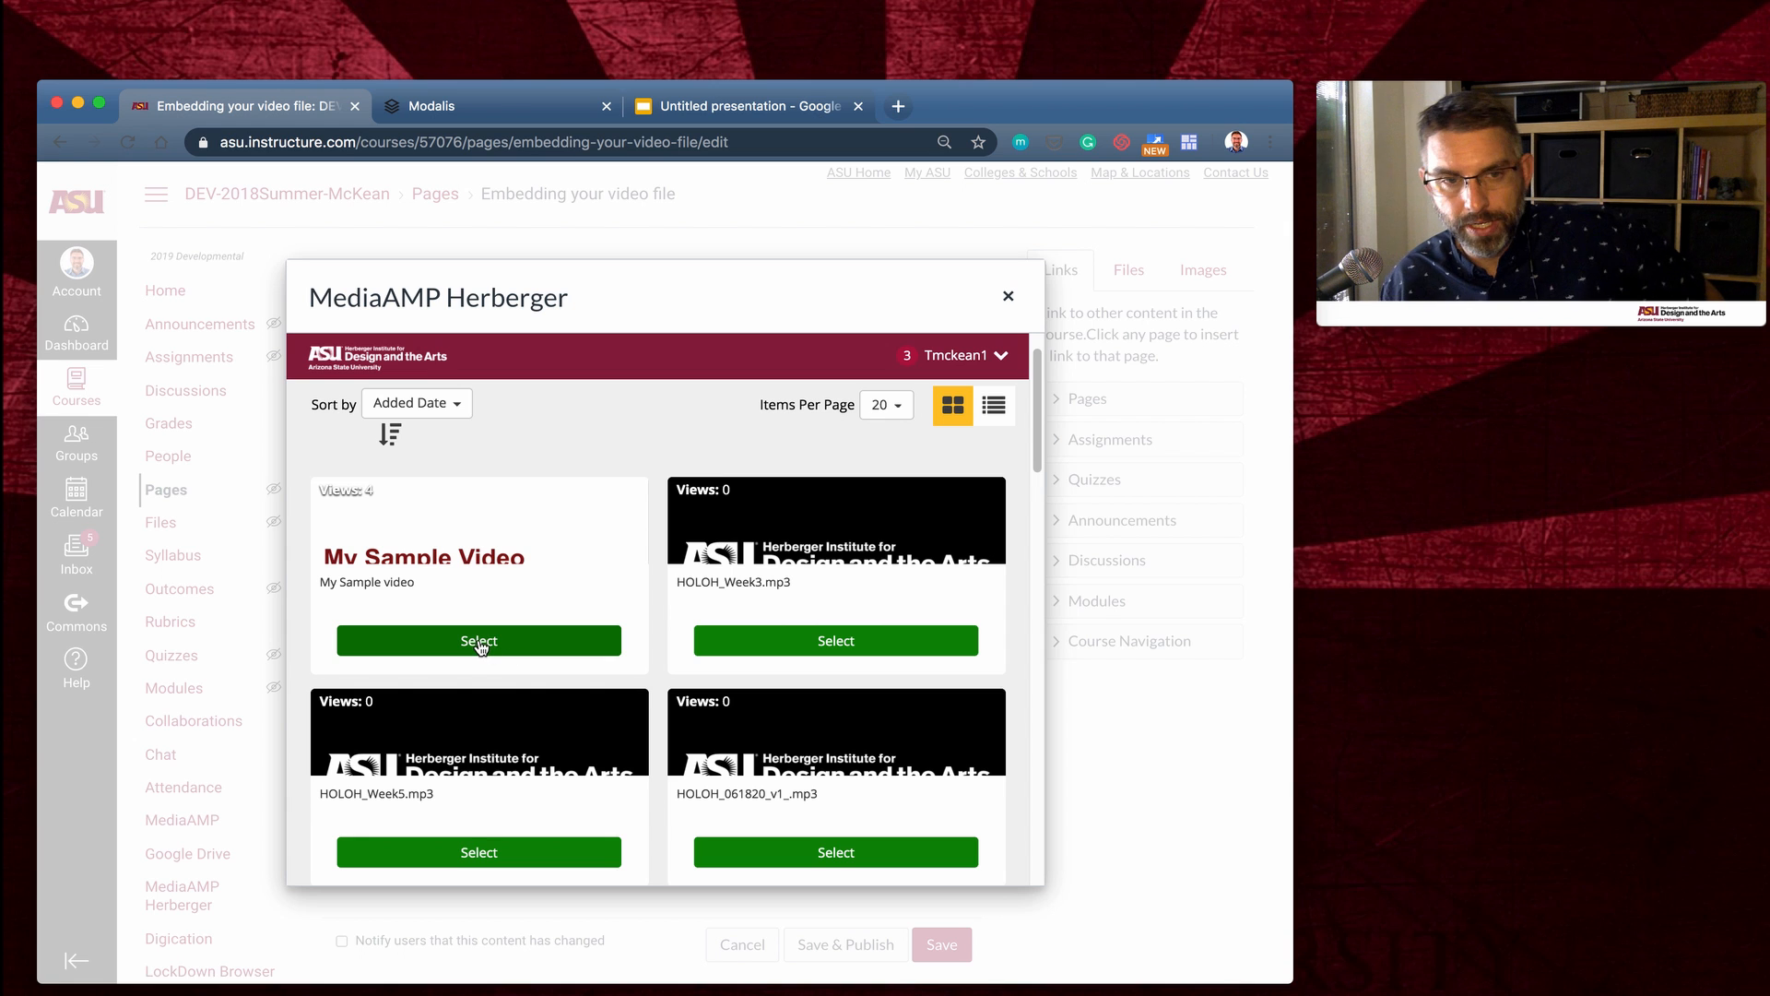
click(479, 642)
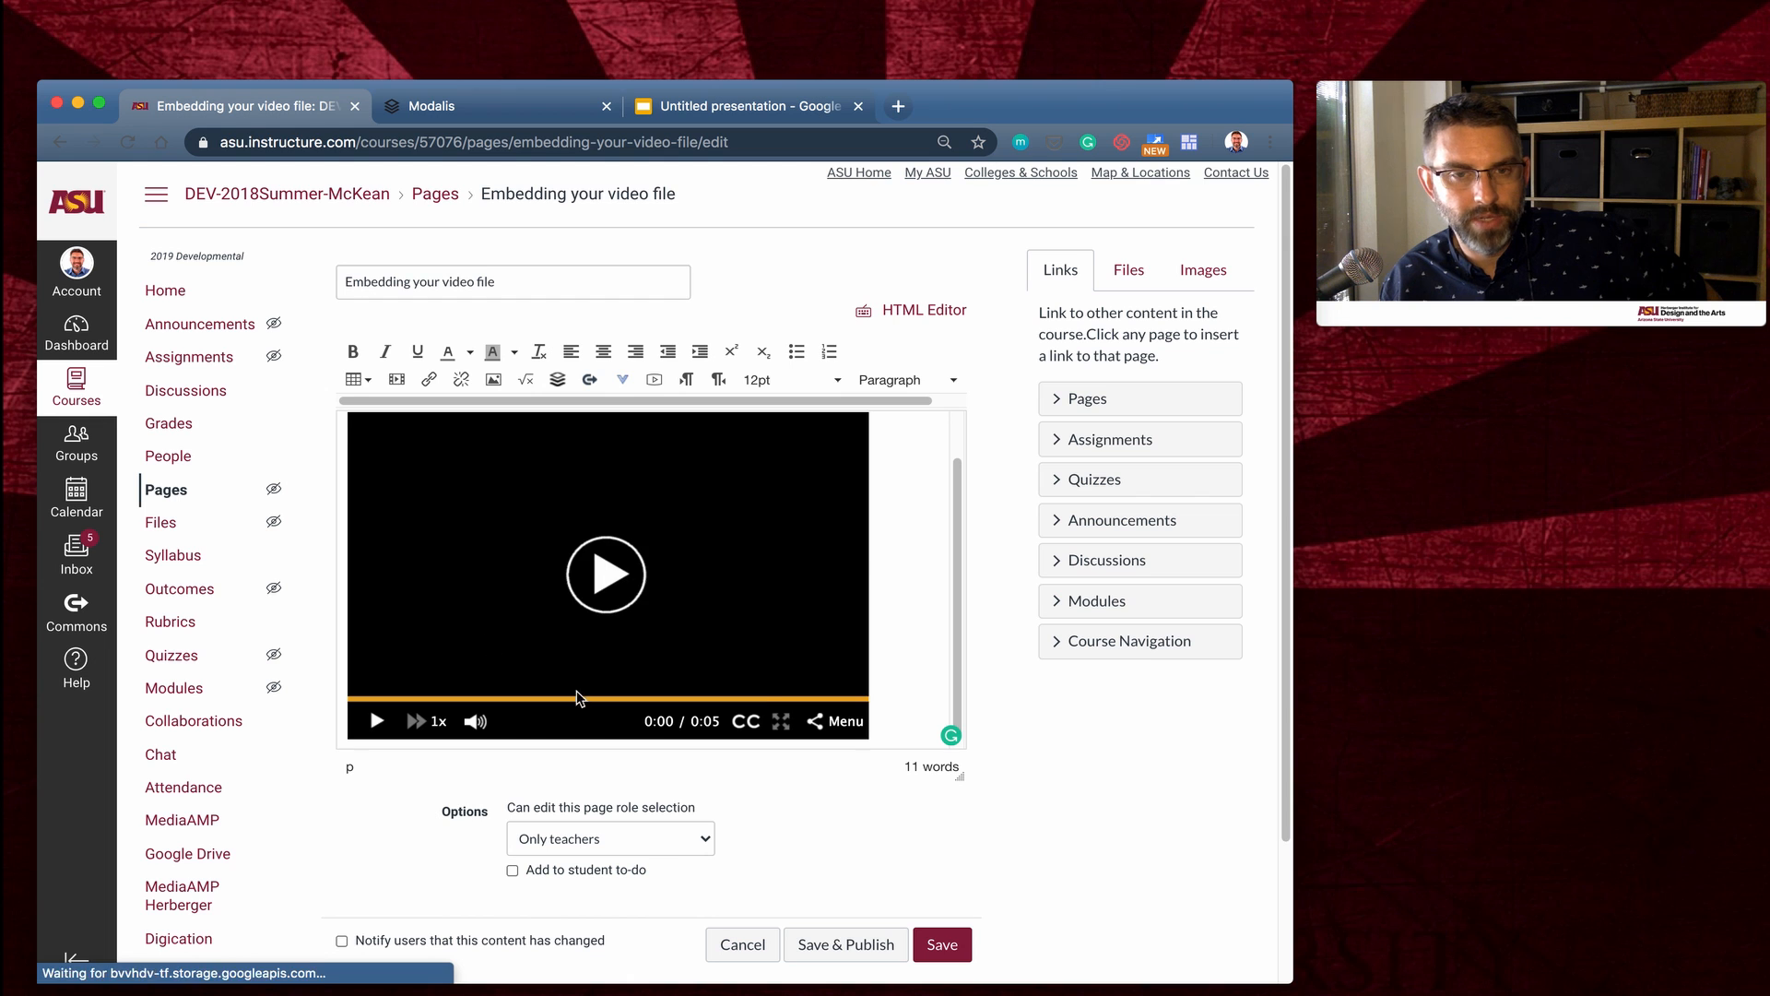
click(949, 946)
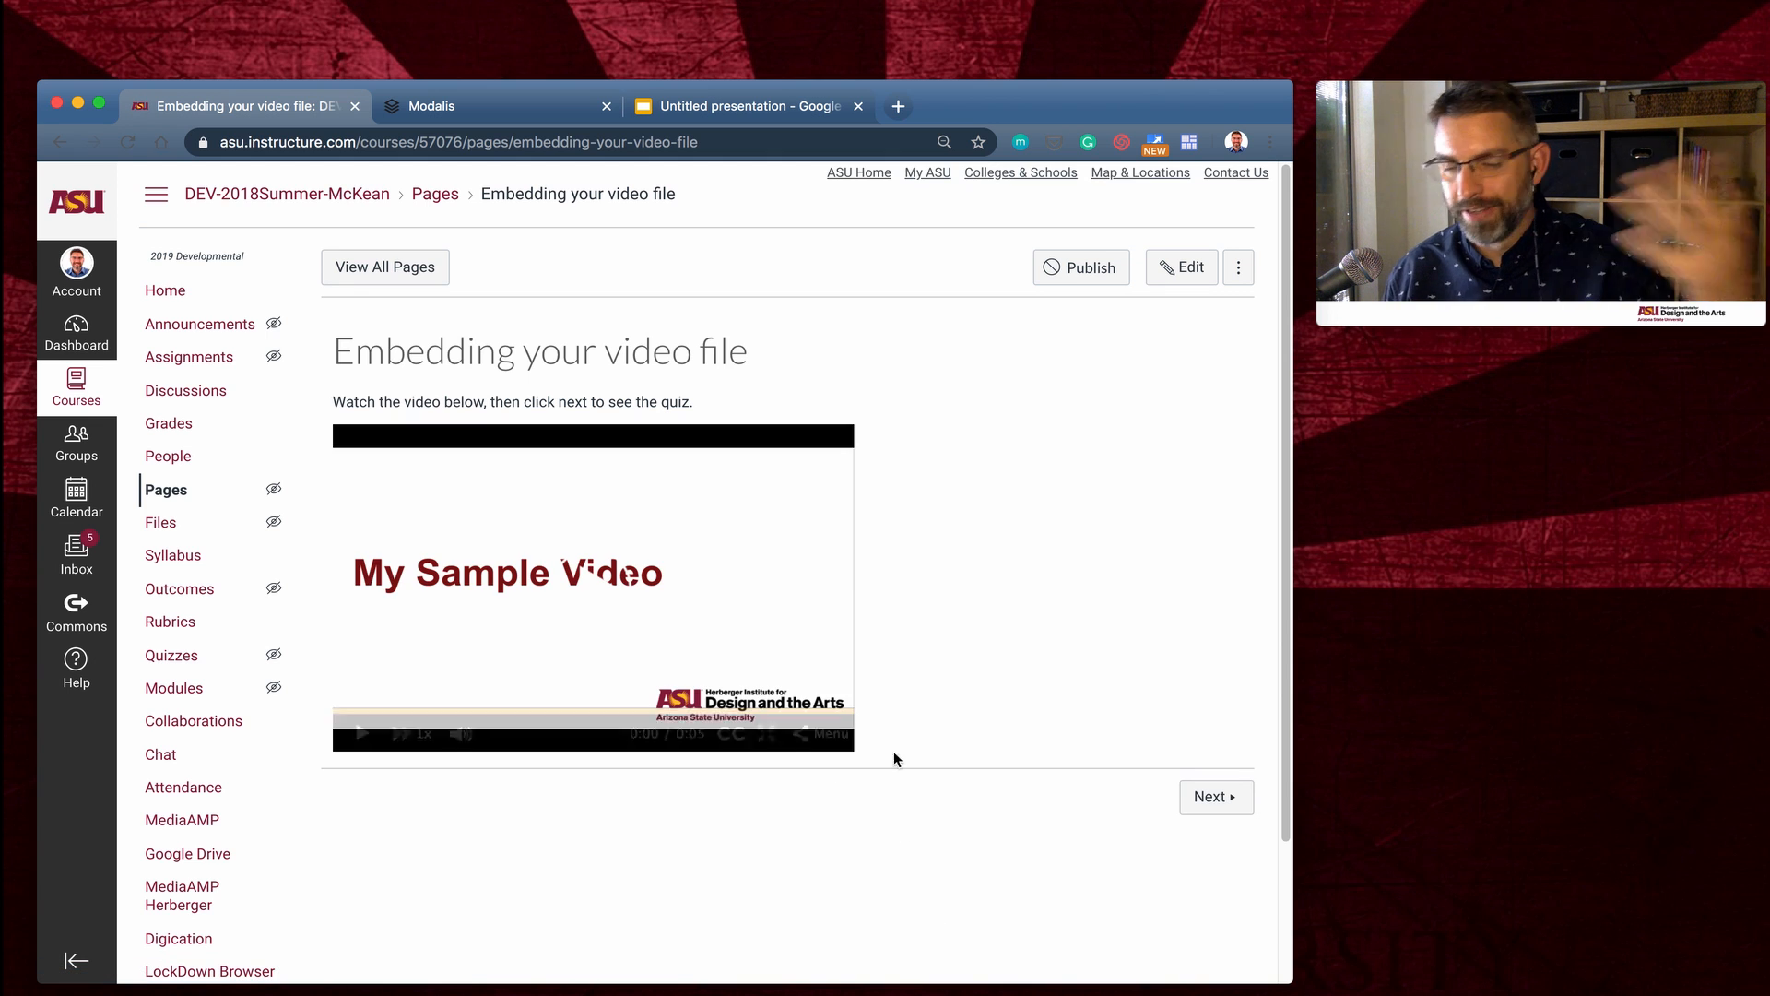
- Reopen the Embedding your video file page for editing and display the additional external tools that include MediaAMP Herberger
click(1188, 267)
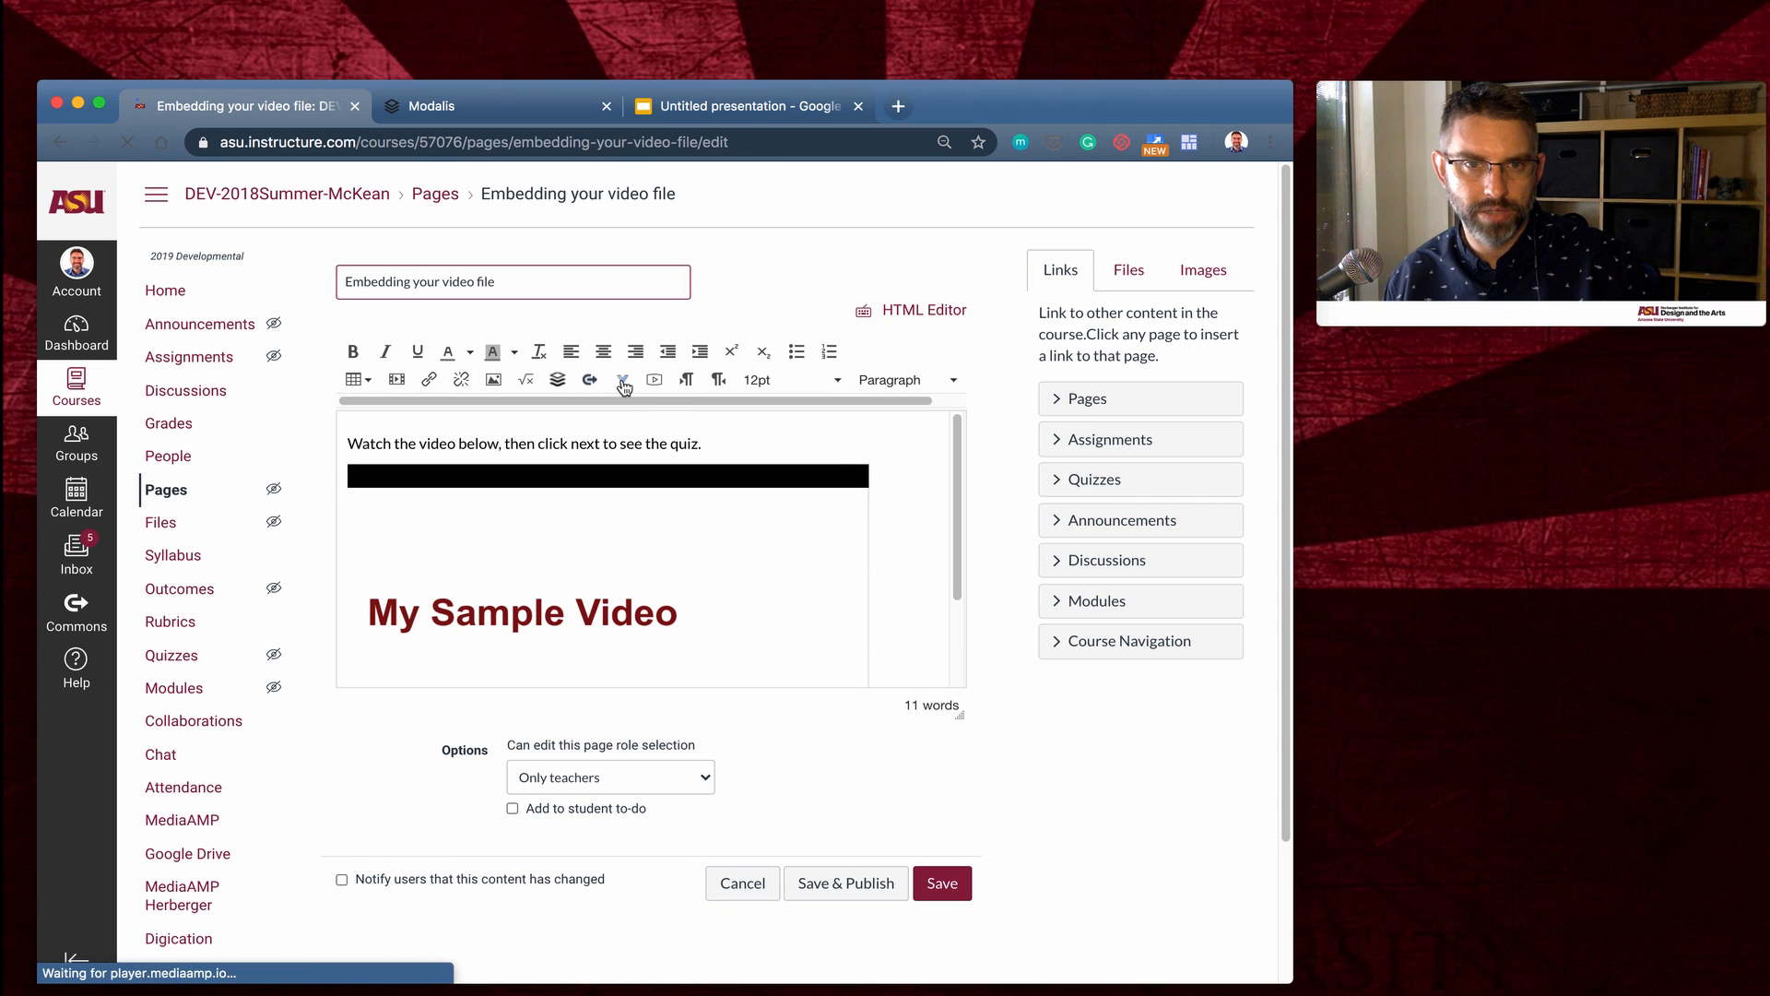
click(623, 382)
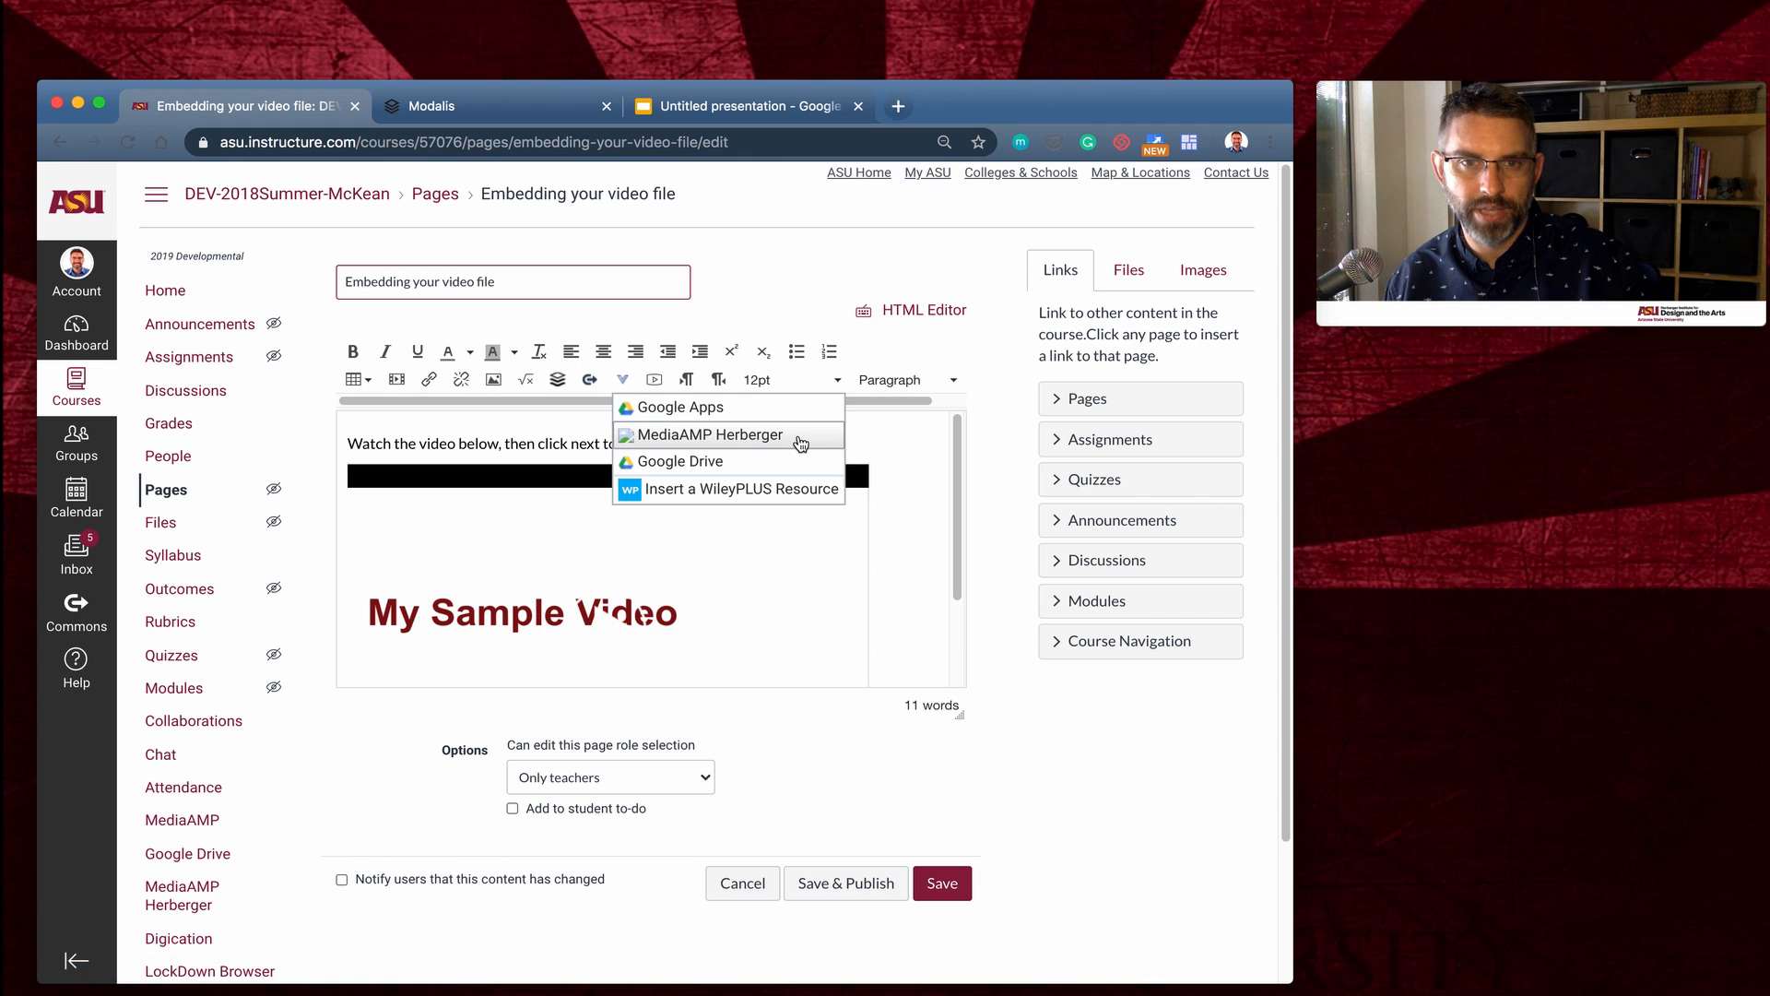